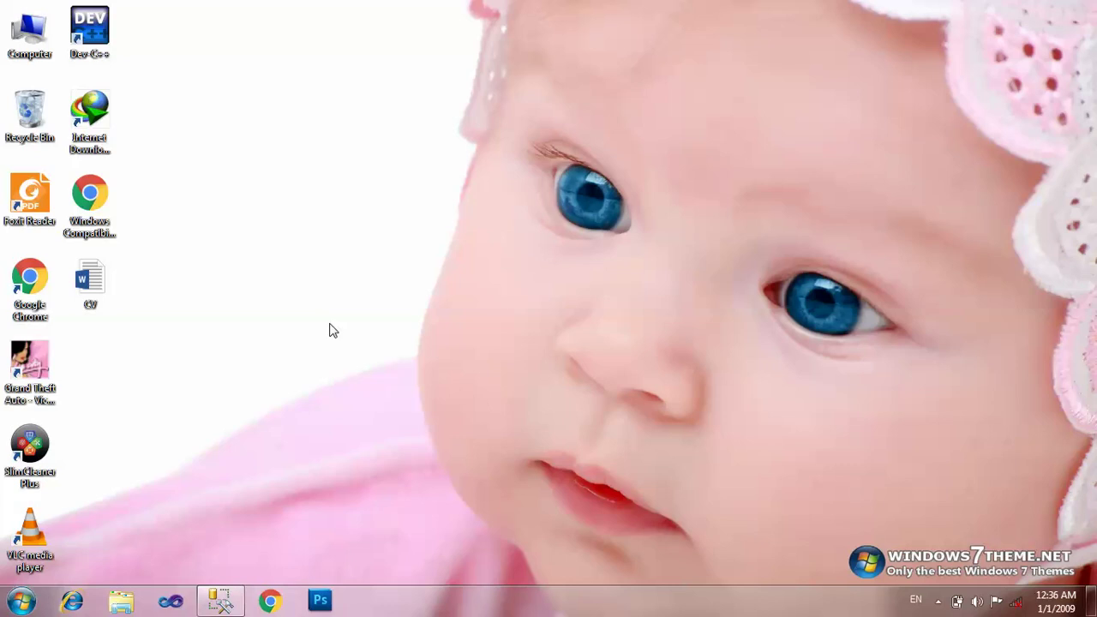
- In SSMS, expand the POS database's Tables and start a new query with 'select * from products'
left_click(221, 600)
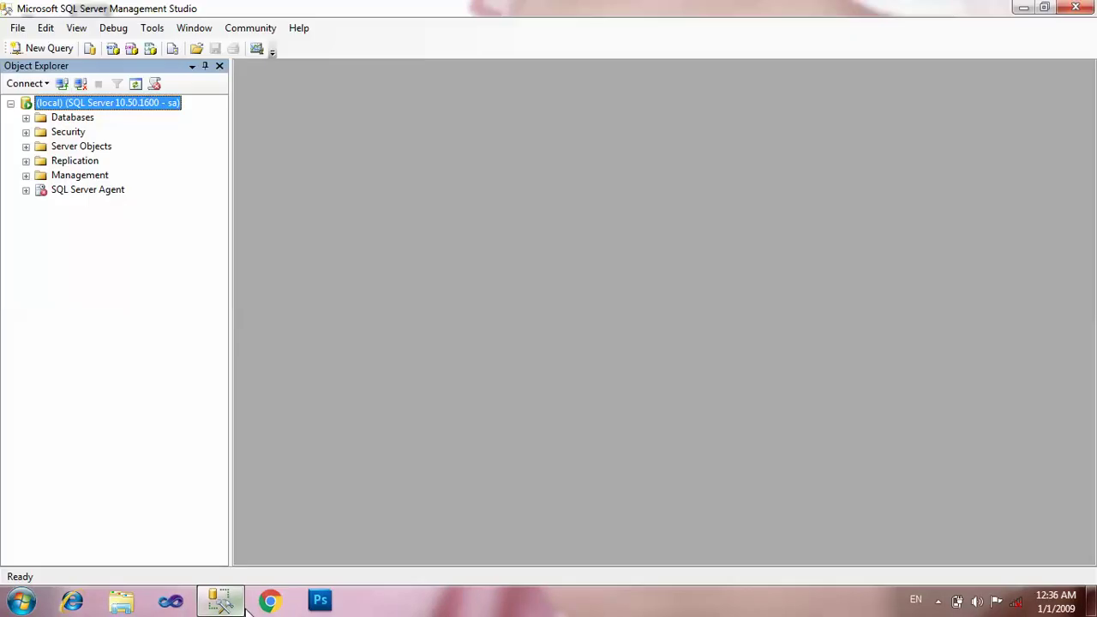
left_click(25, 117)
double_click(75, 204)
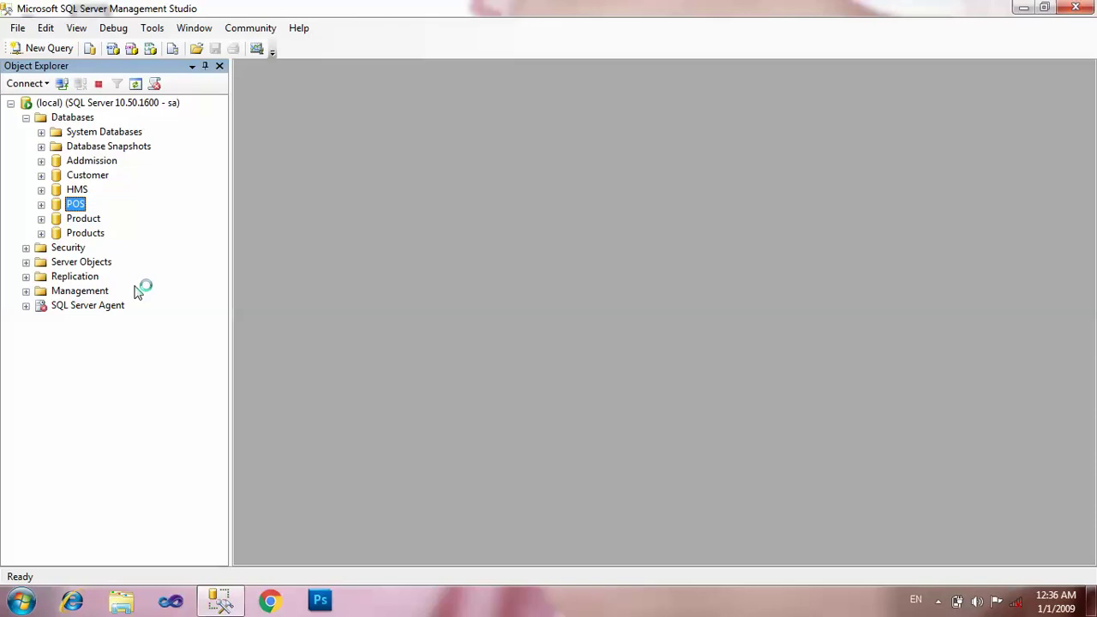
double_click(95, 233)
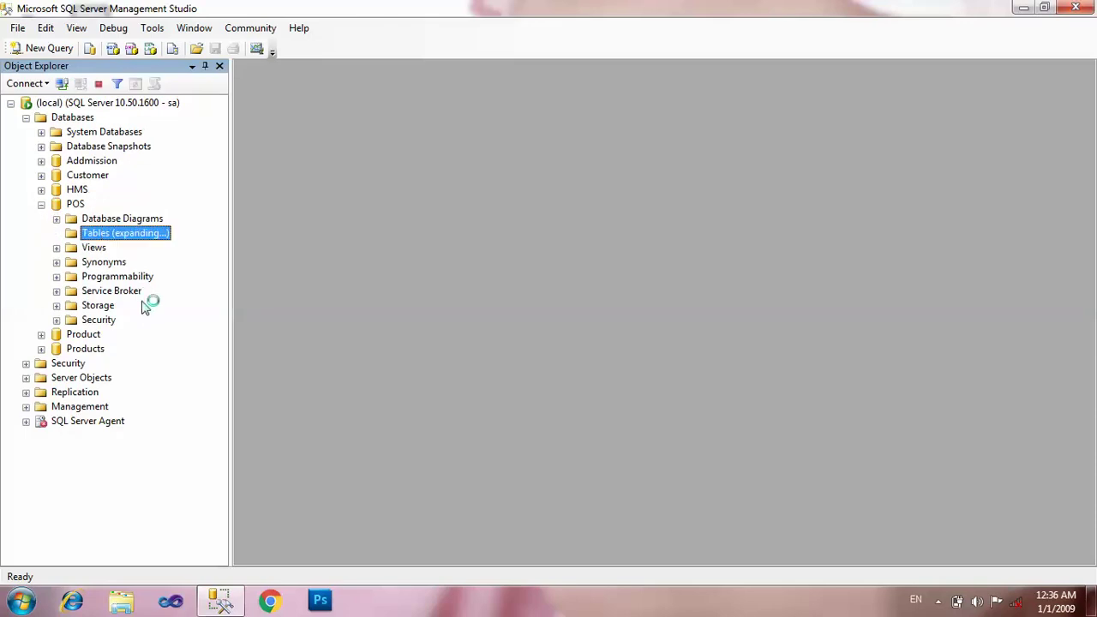
left_click(40, 48)
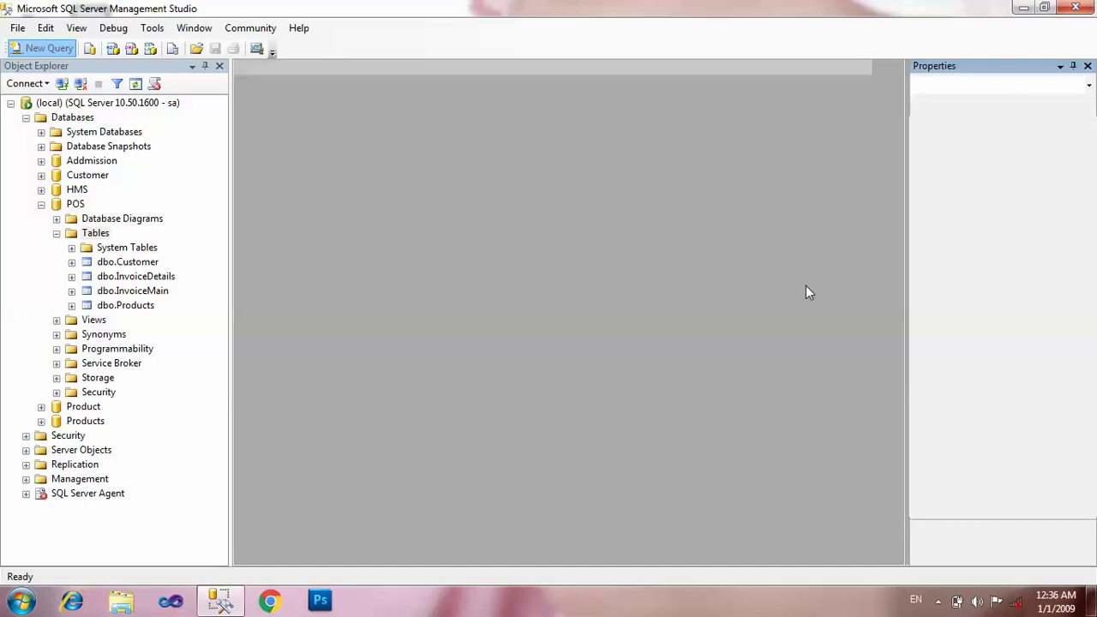
type("select * from p")
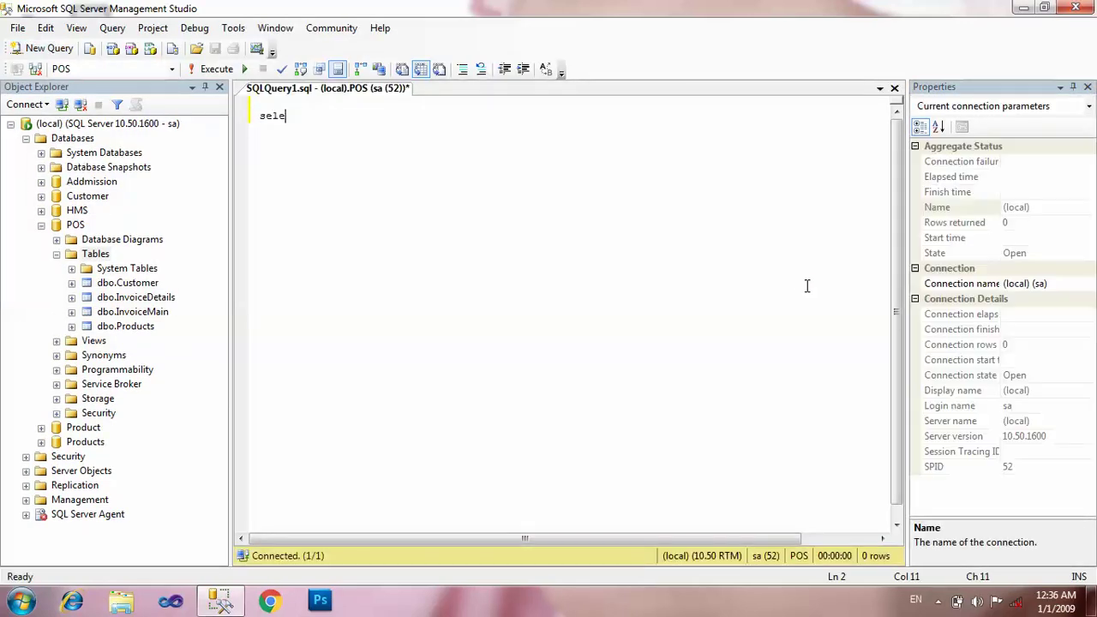
type("roducts")
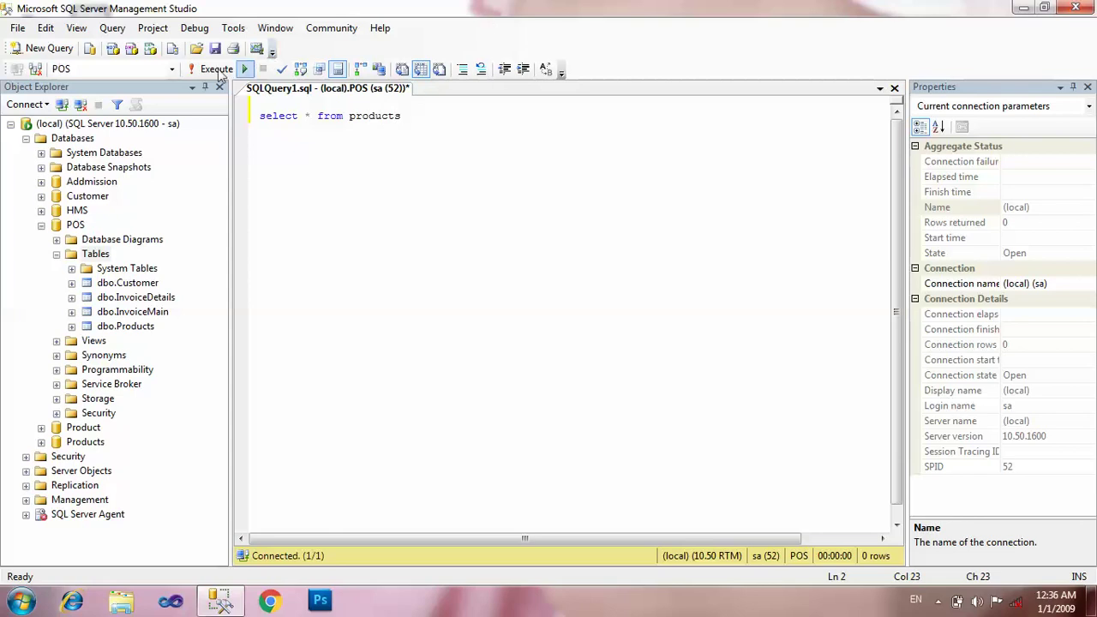
- Run 'select * from products' to list the seven product rows, then select the results
left_click(214, 70)
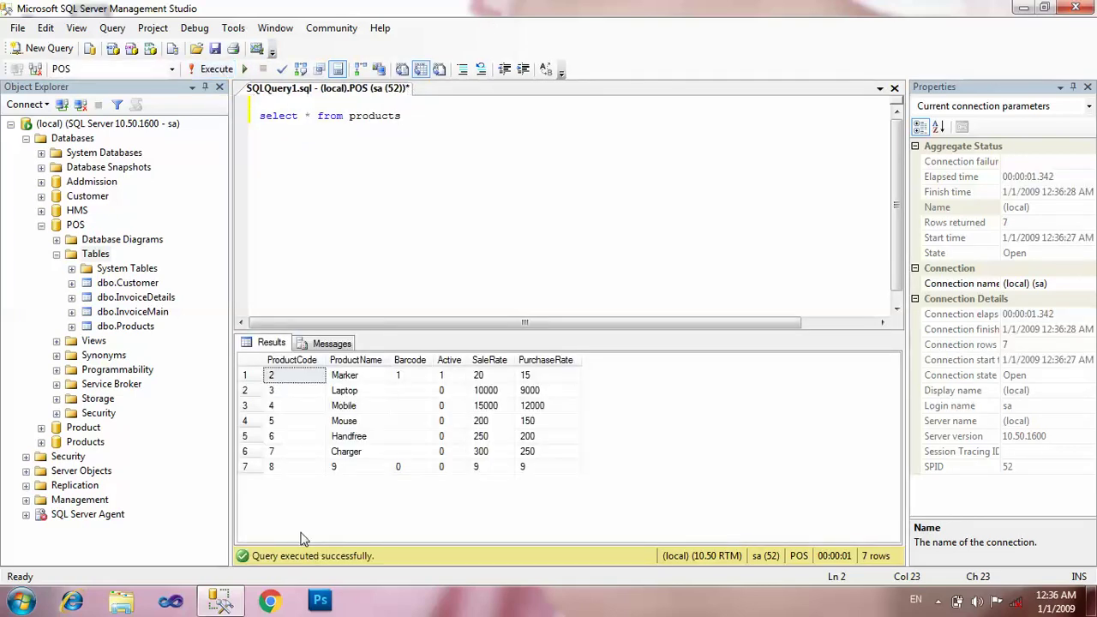
left_click(256, 365)
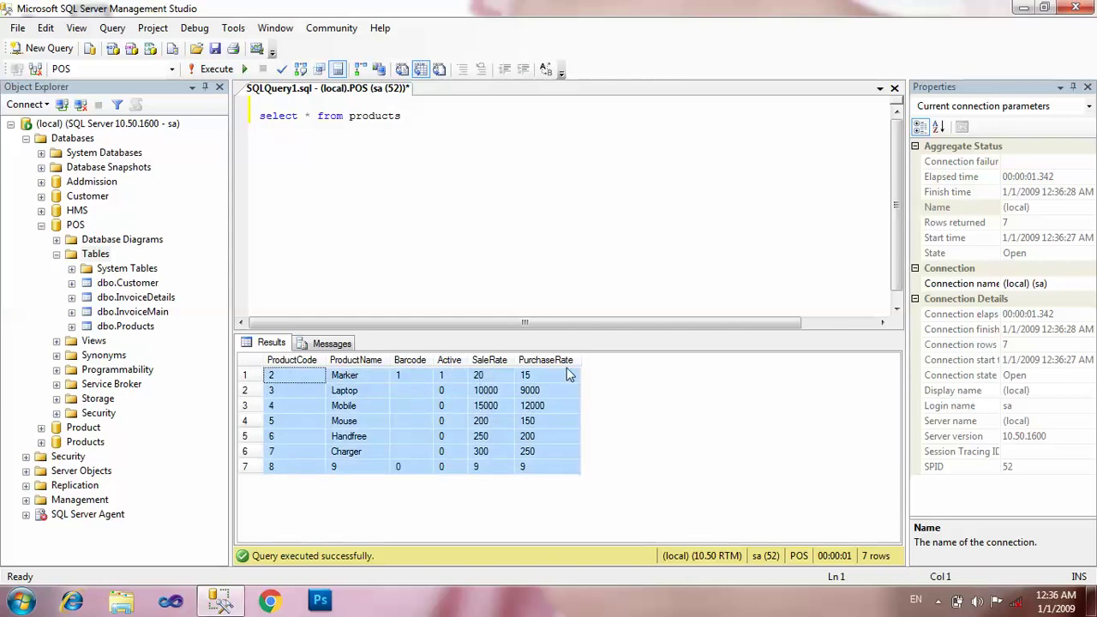
left_click(461, 144)
- Prefix the select with 'create view vwProductList as', execute it, then rerun the select alone
left_click(312, 105)
key("Return")
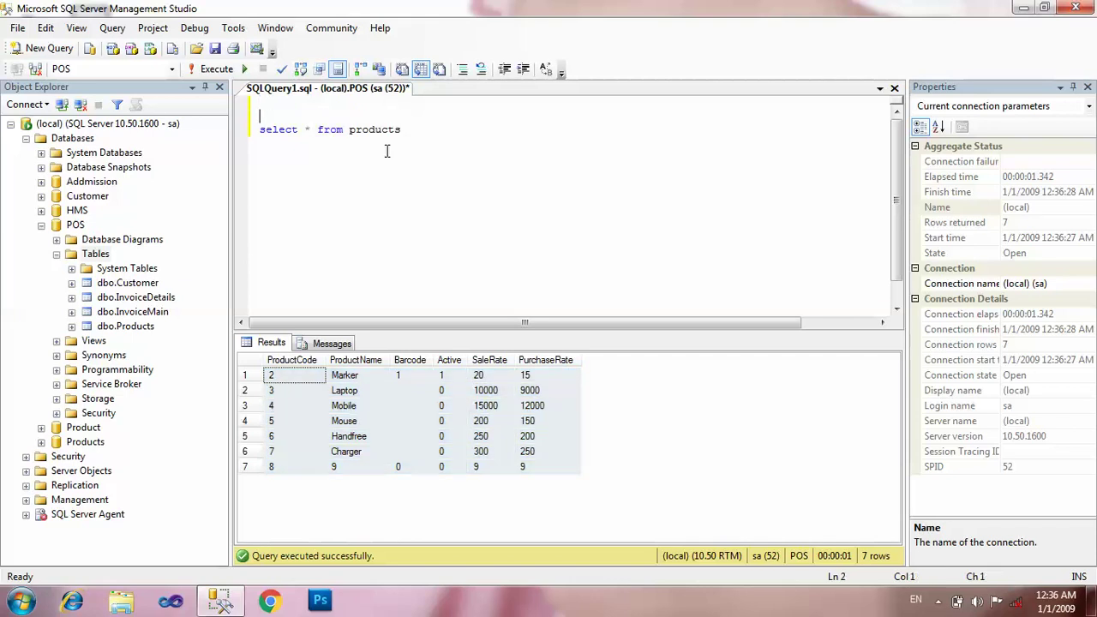
type("create view vwProductList as")
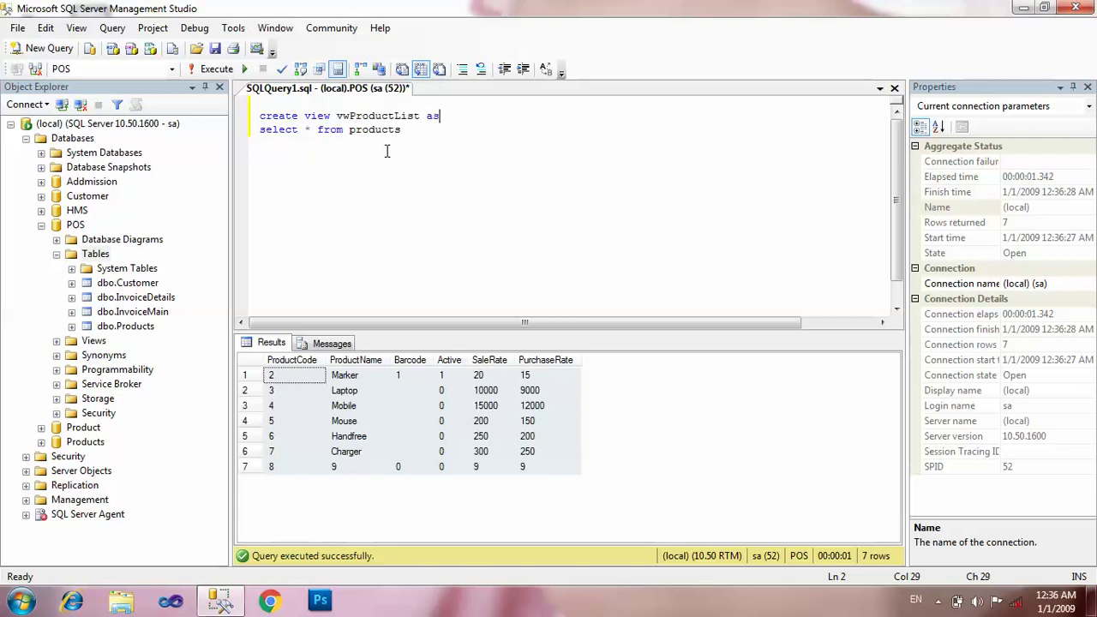
left_click(426, 115)
key("Return")
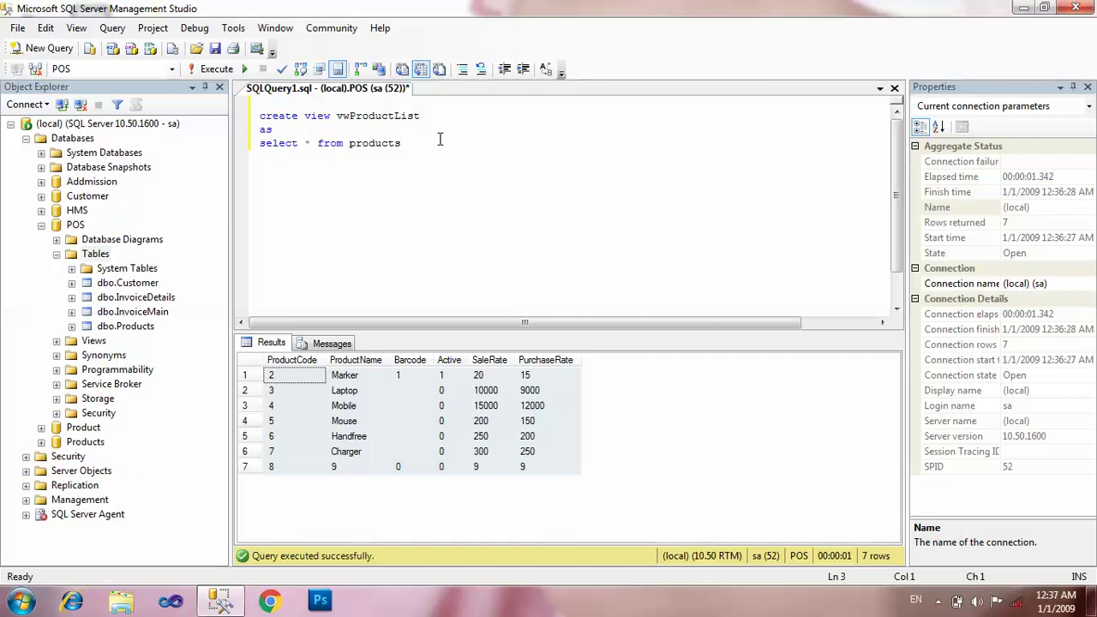
left_click(439, 139)
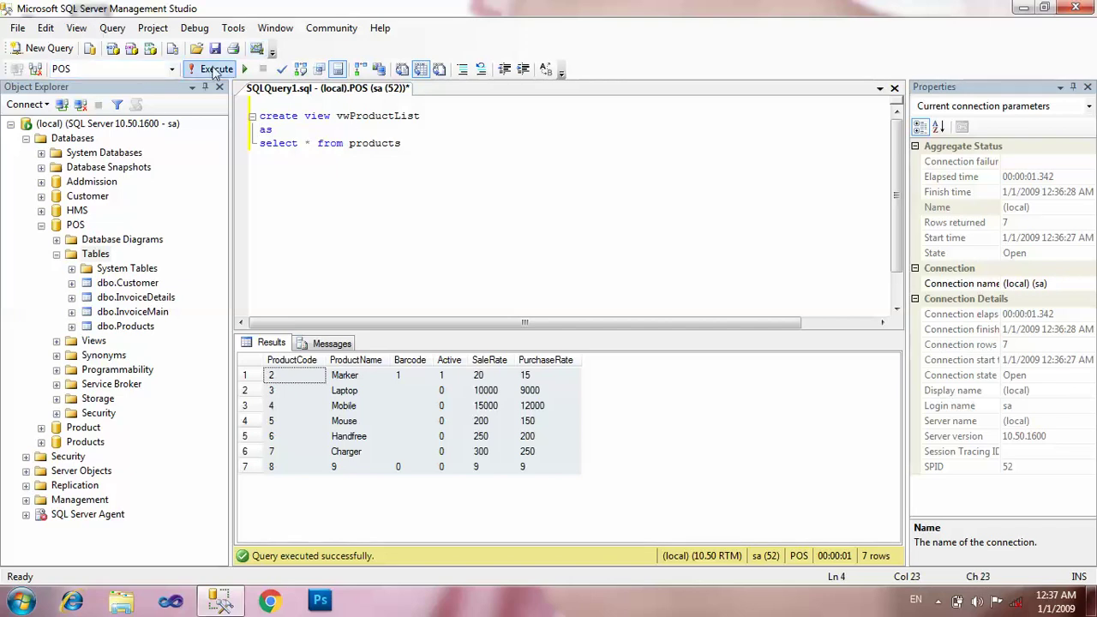
left_click(215, 71)
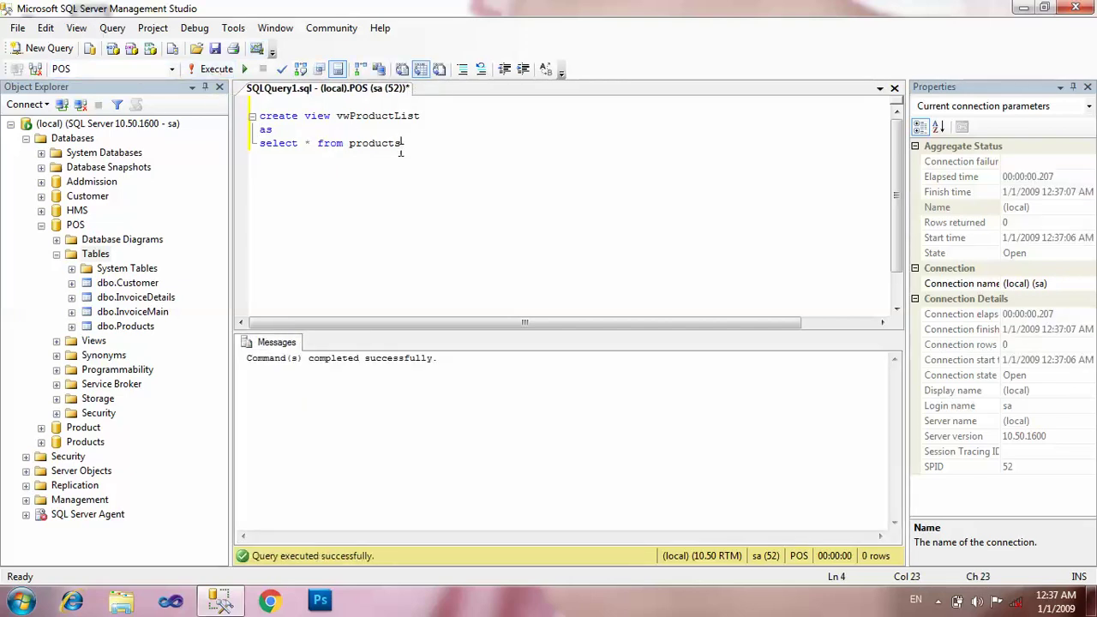
left_click_drag(418, 144, 257, 143)
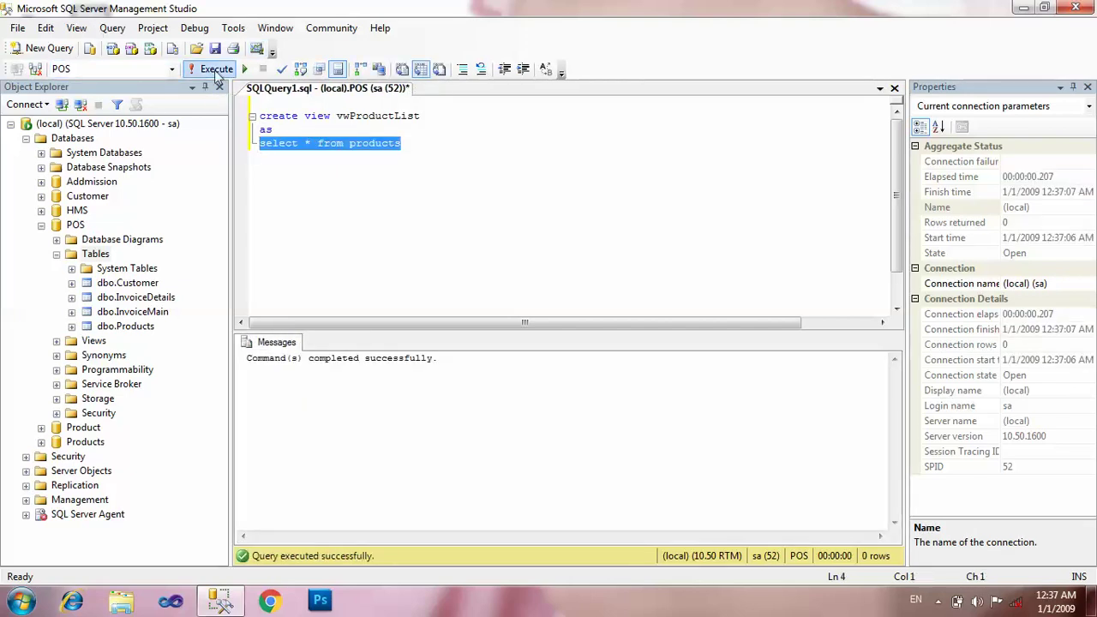
left_click(214, 70)
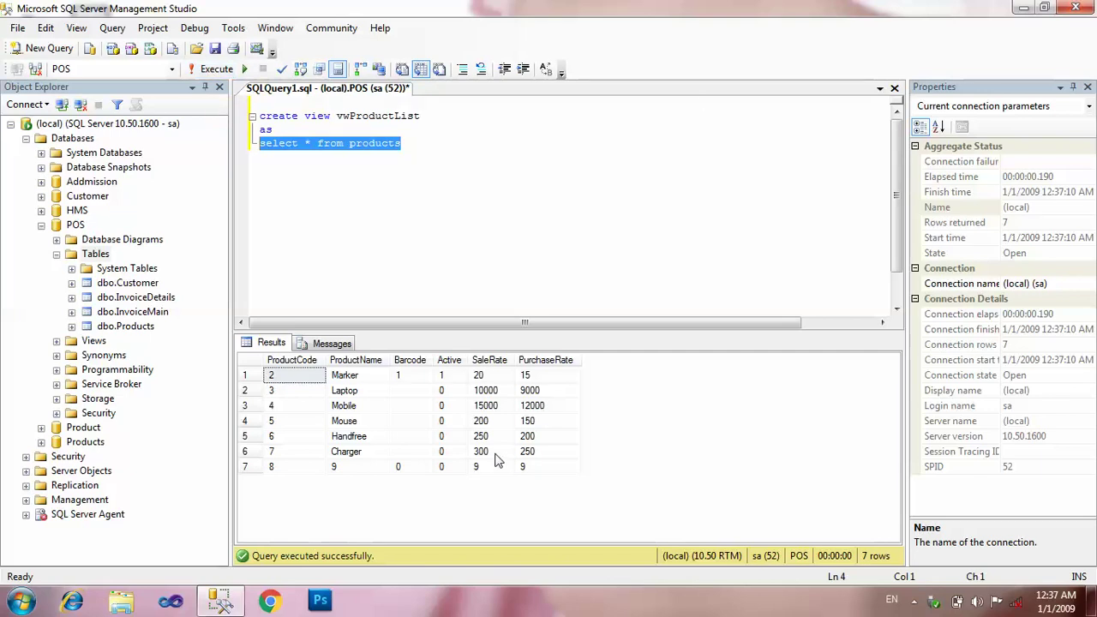
- Open the Crystal Report 10 folder on the H: drive and view the Key text file
left_click(1024, 9)
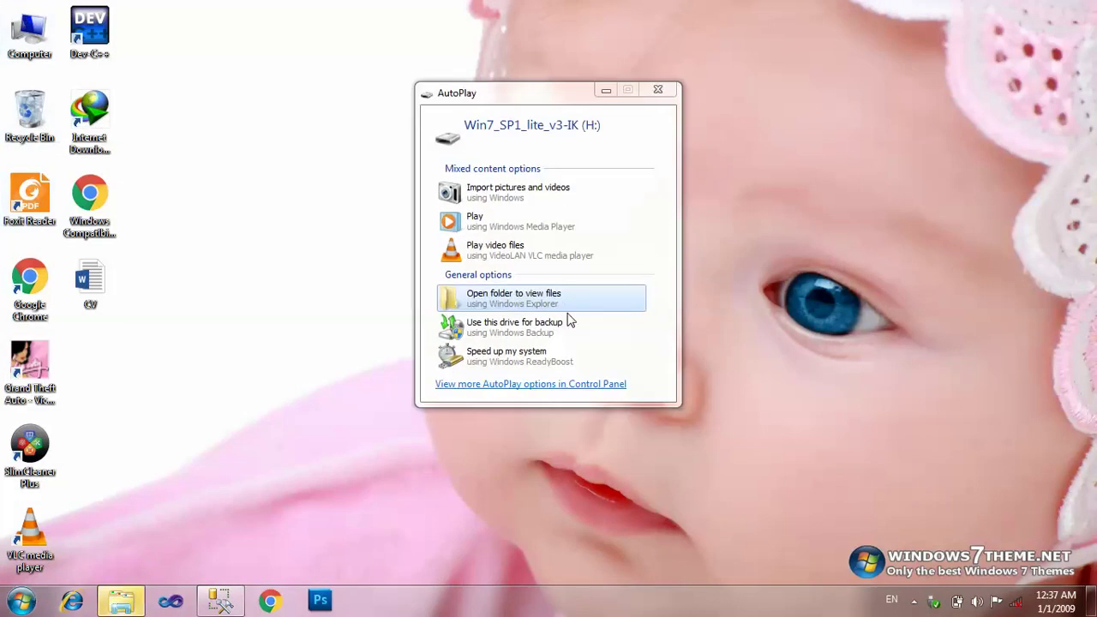
left_click(529, 305)
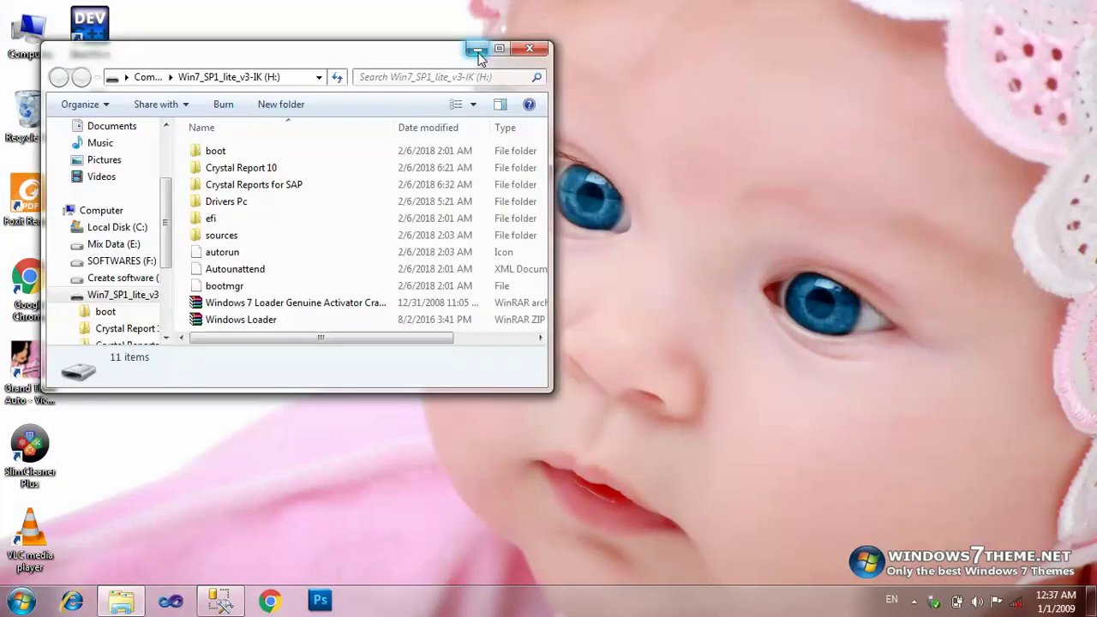
left_click(502, 52)
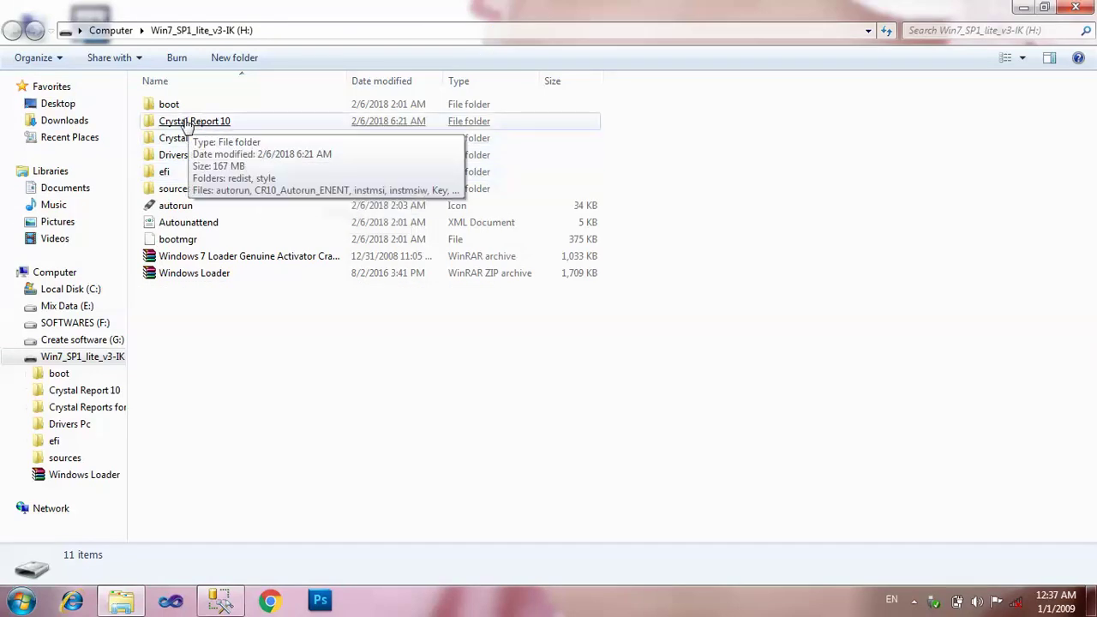
double_click(184, 125)
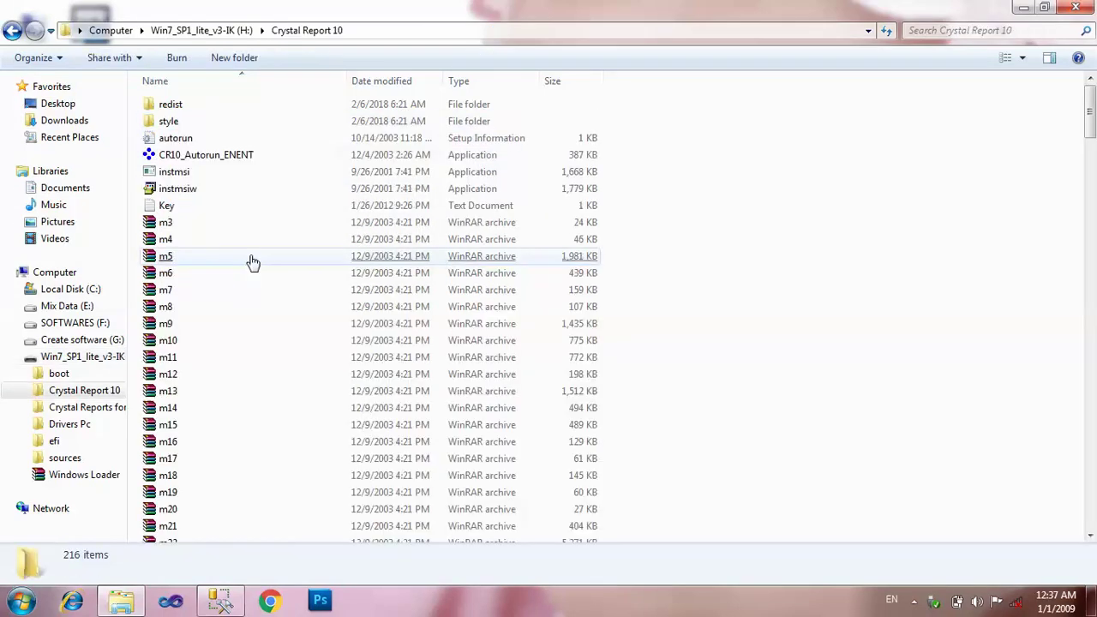
double_click(233, 207)
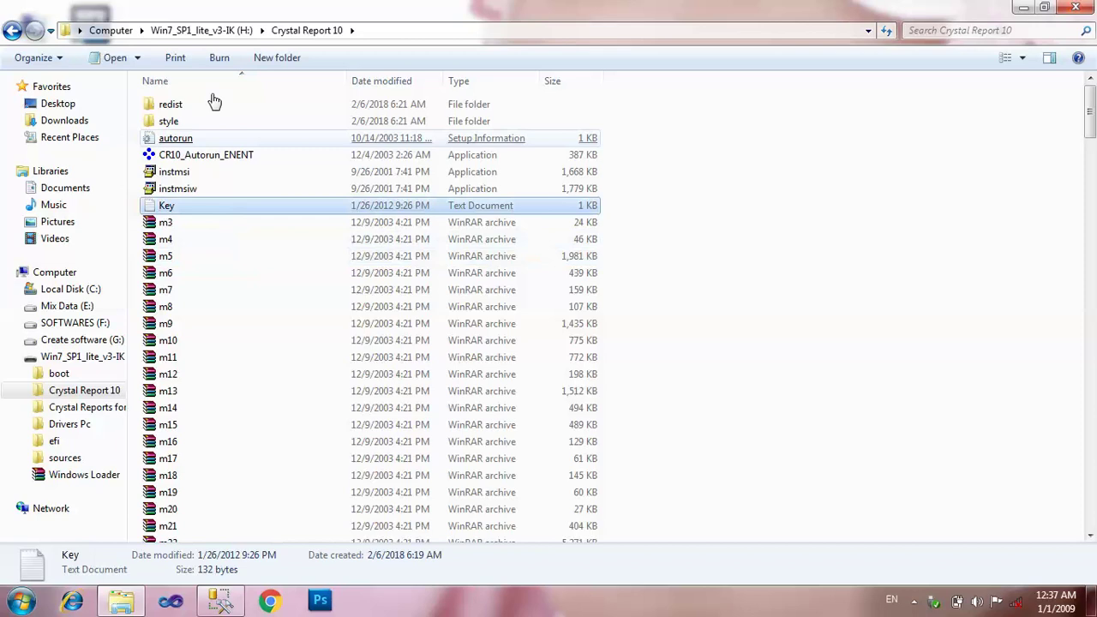
left_click(615, 29)
- Launch the Crystal Reports setup program and keep the Key notes open in the background
key("s")
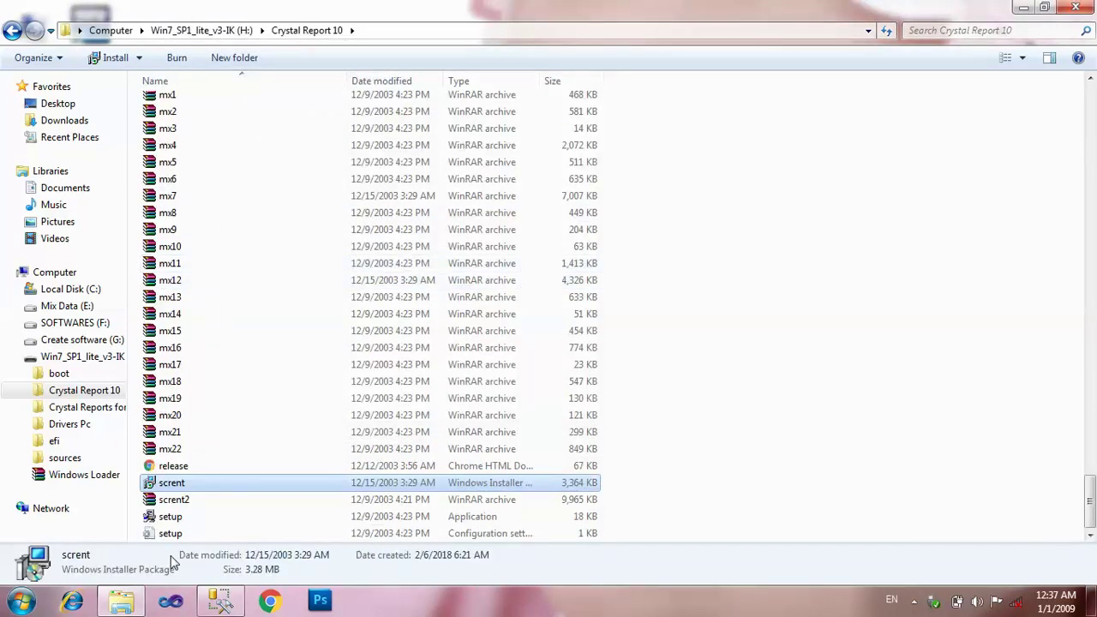
left_click(174, 519)
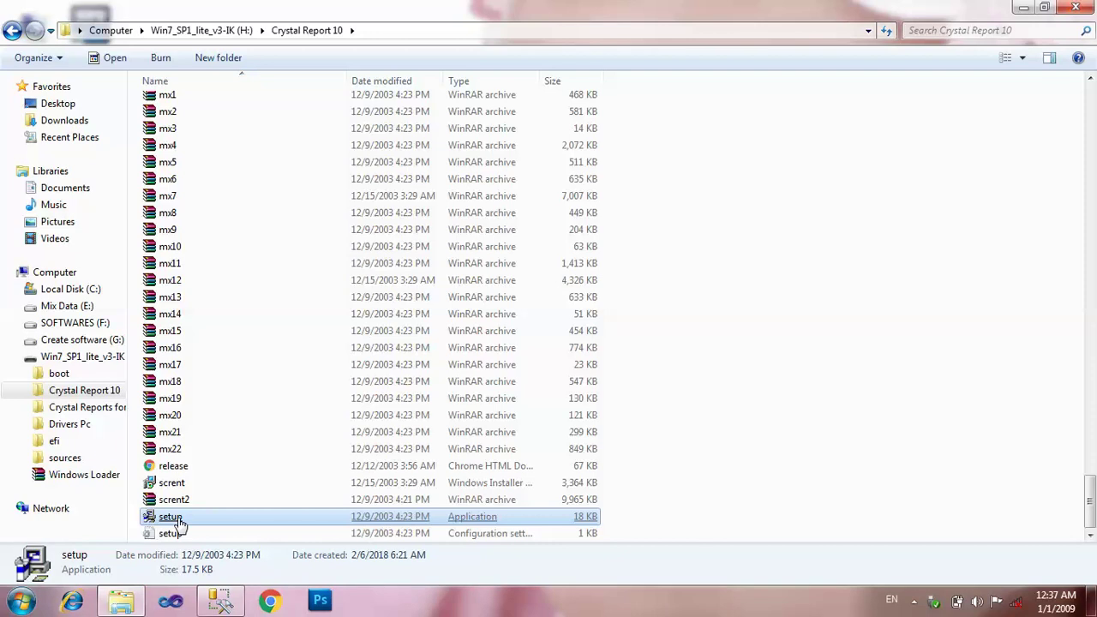
double_click(178, 524)
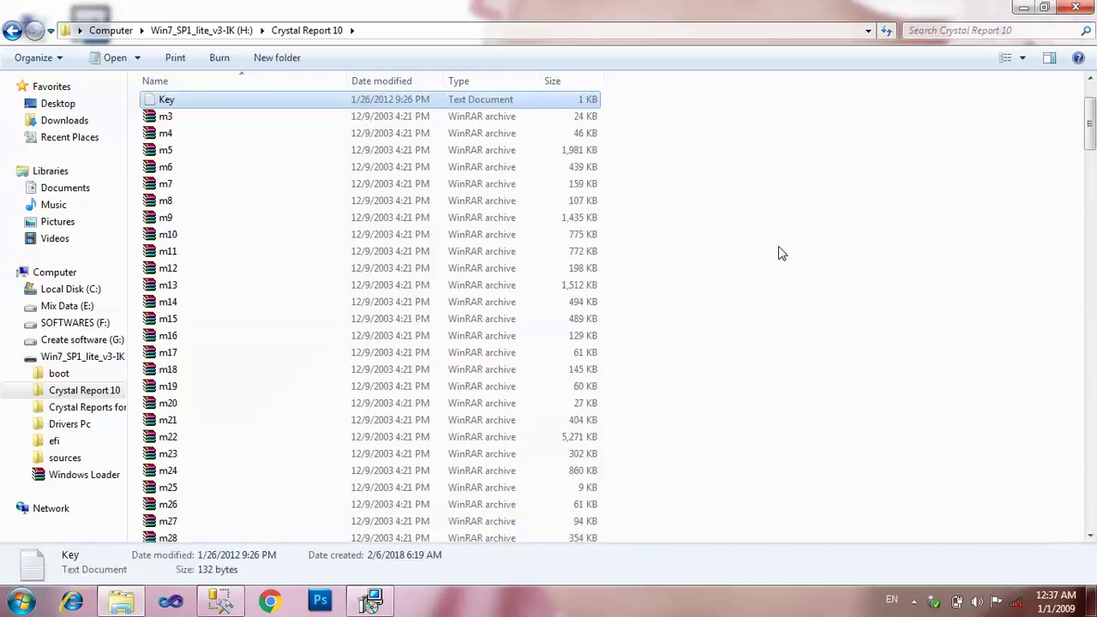
double_click(167, 101)
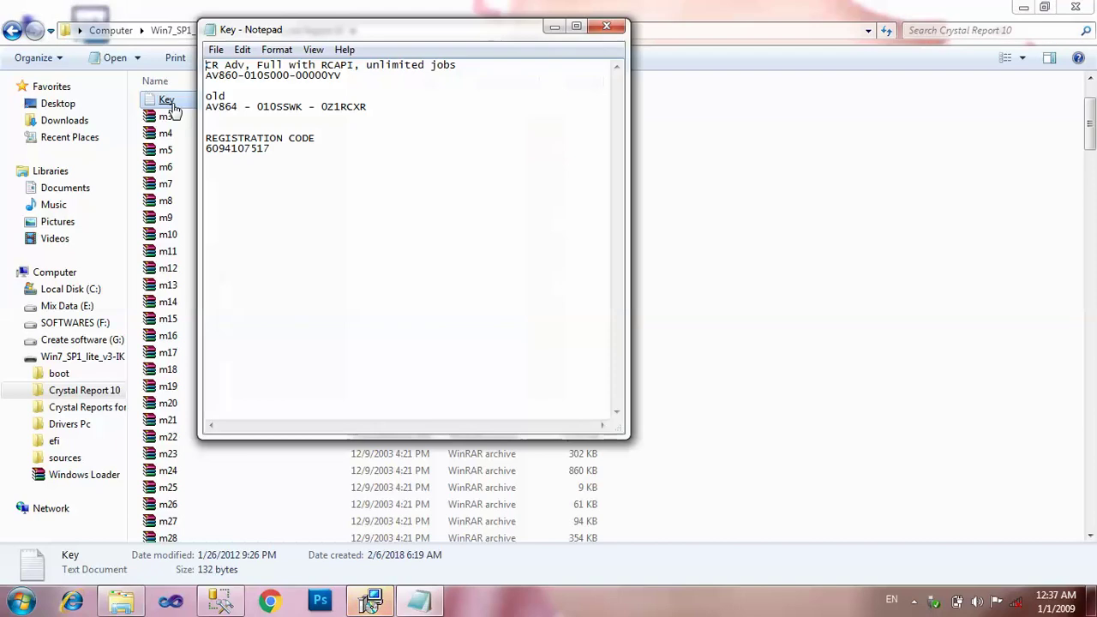
left_click(554, 28)
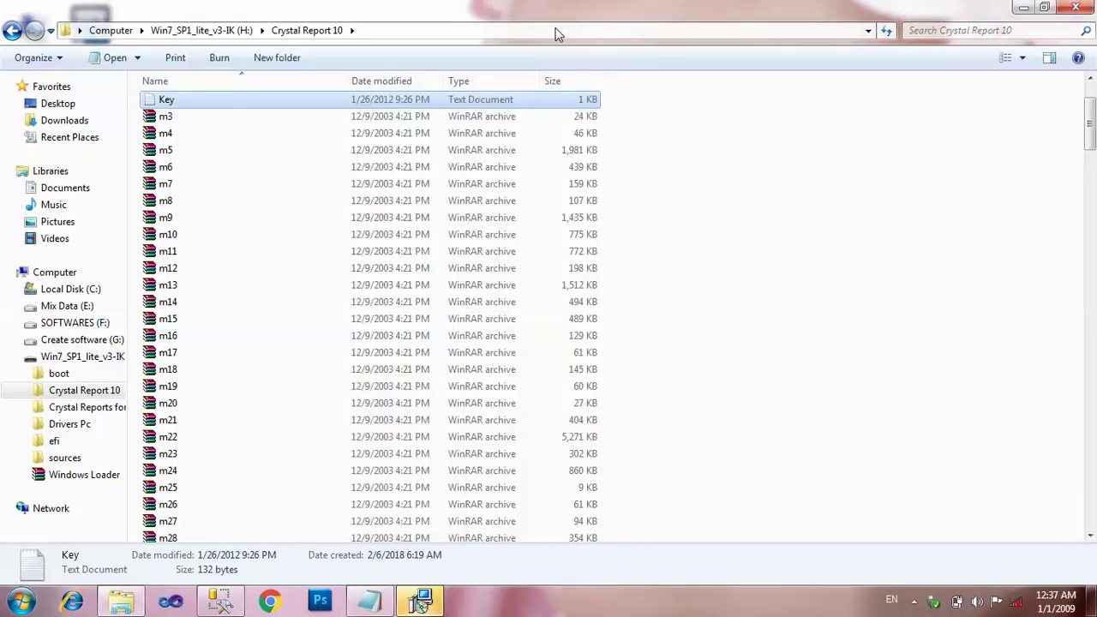
- Move past the setup Welcome page and accept the licence agreement
left_click(420, 587)
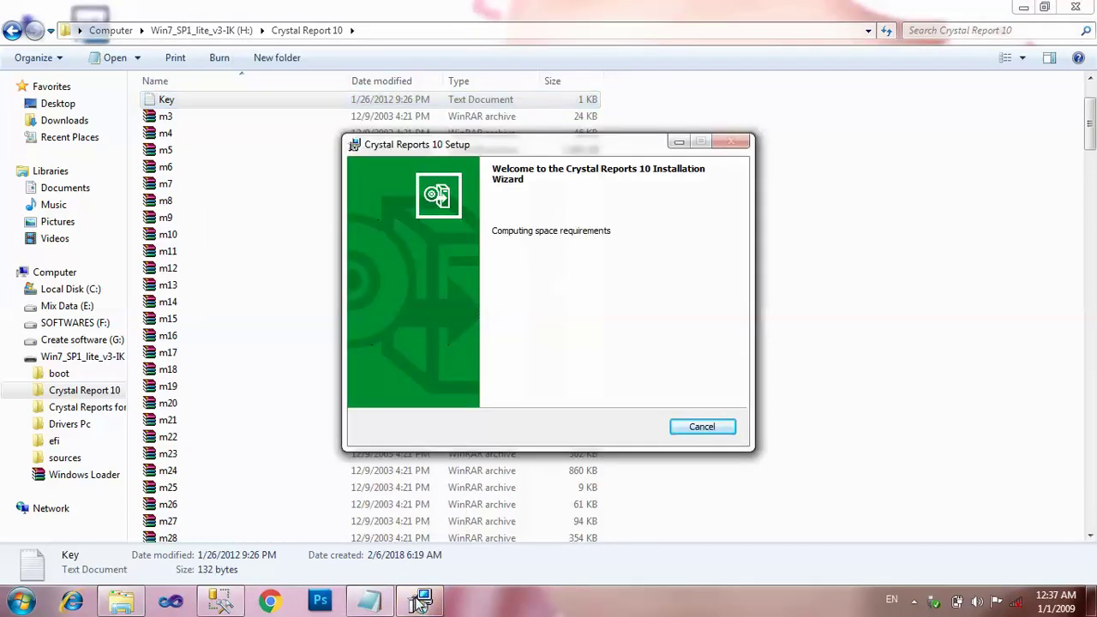
left_click(623, 433)
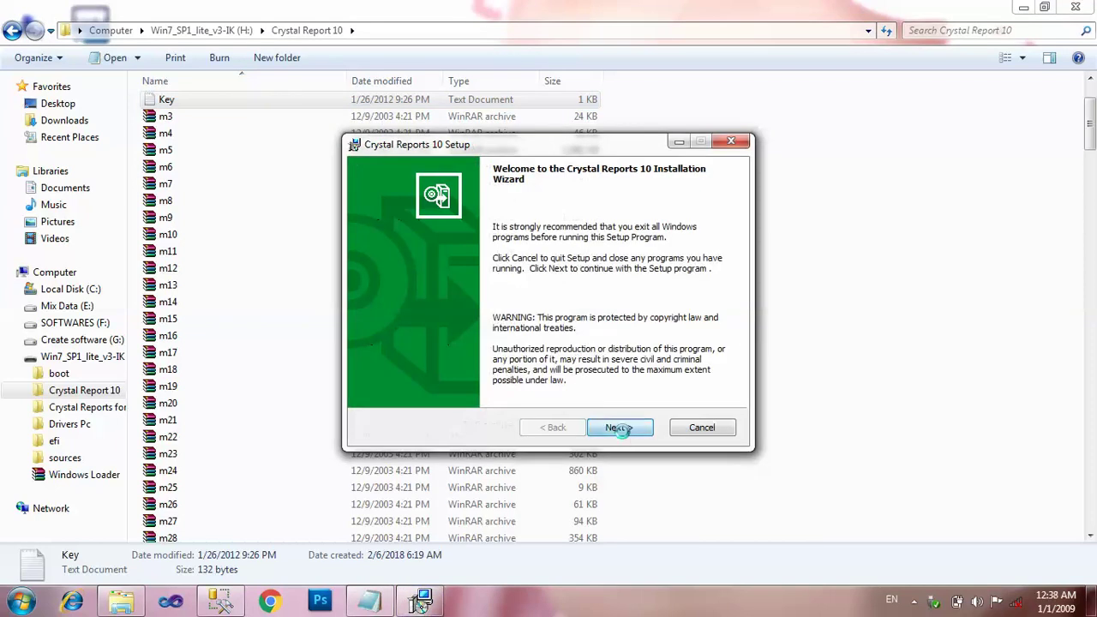
left_click(530, 383)
left_click(614, 427)
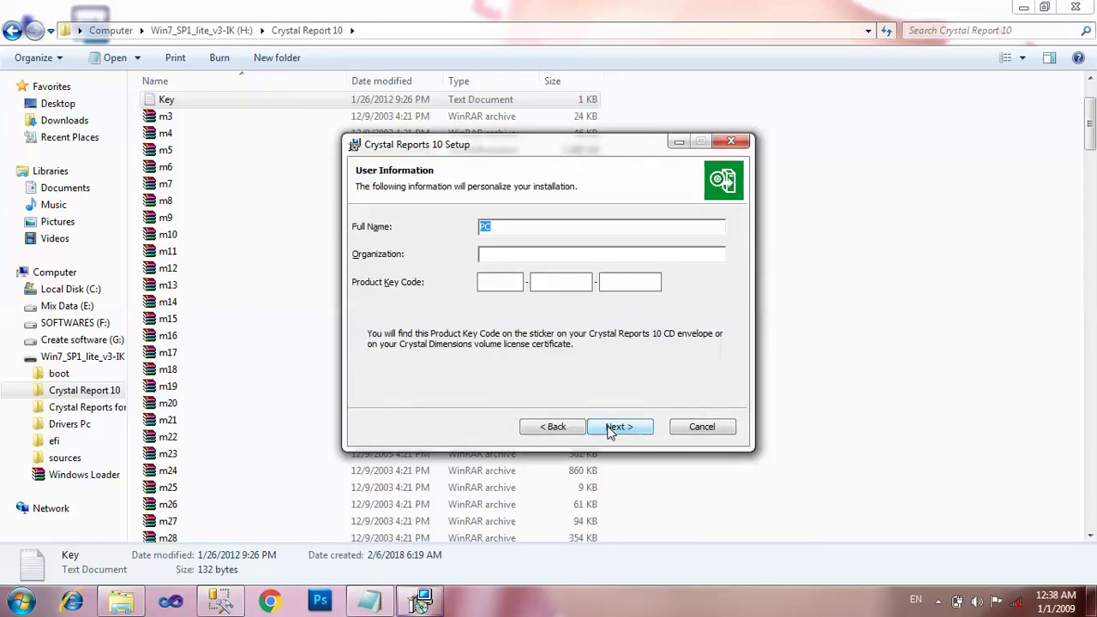
- Copy the first two product key parts from the Key notes into the first two key boxes
right_click(373, 600)
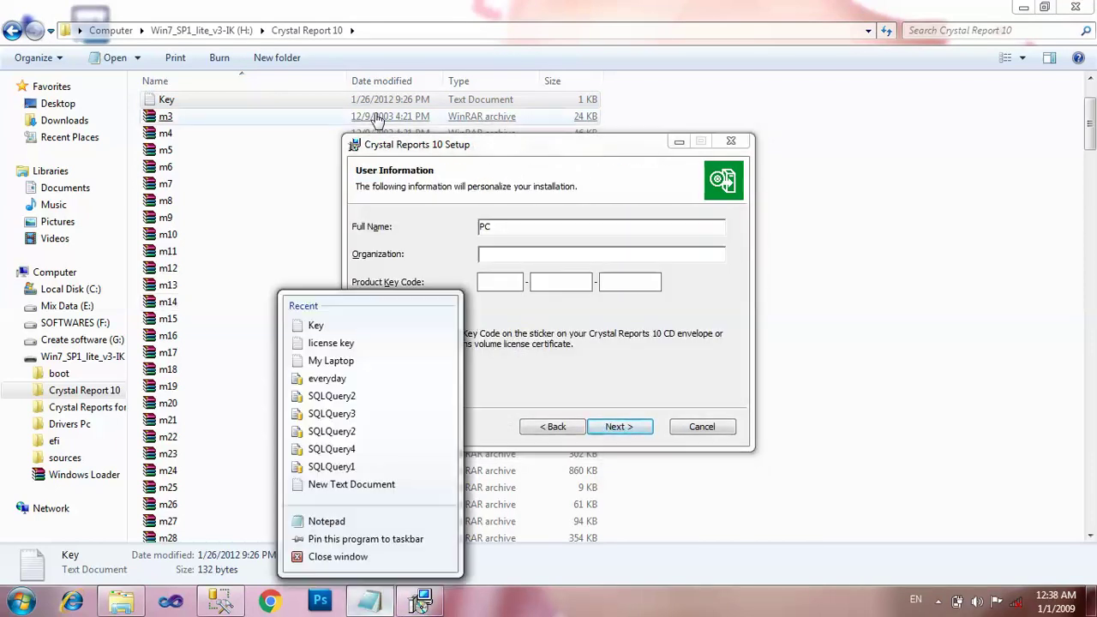
left_click(374, 602)
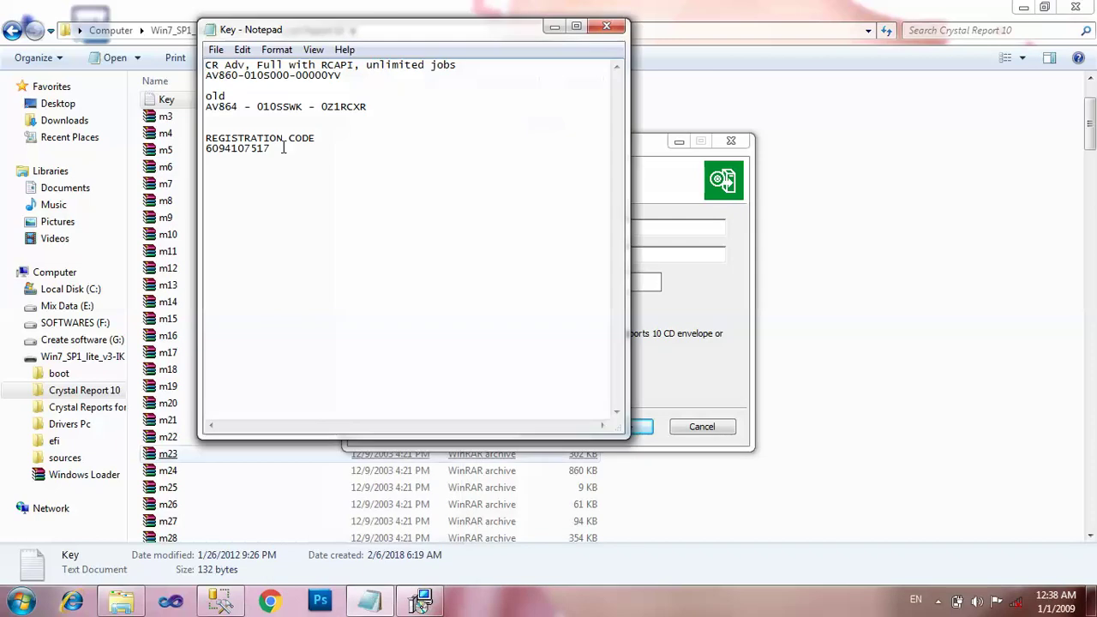
double_click(226, 76)
right_click(225, 72)
left_click(262, 127)
left_click(710, 329)
left_click(489, 282)
right_click(489, 284)
left_click(524, 350)
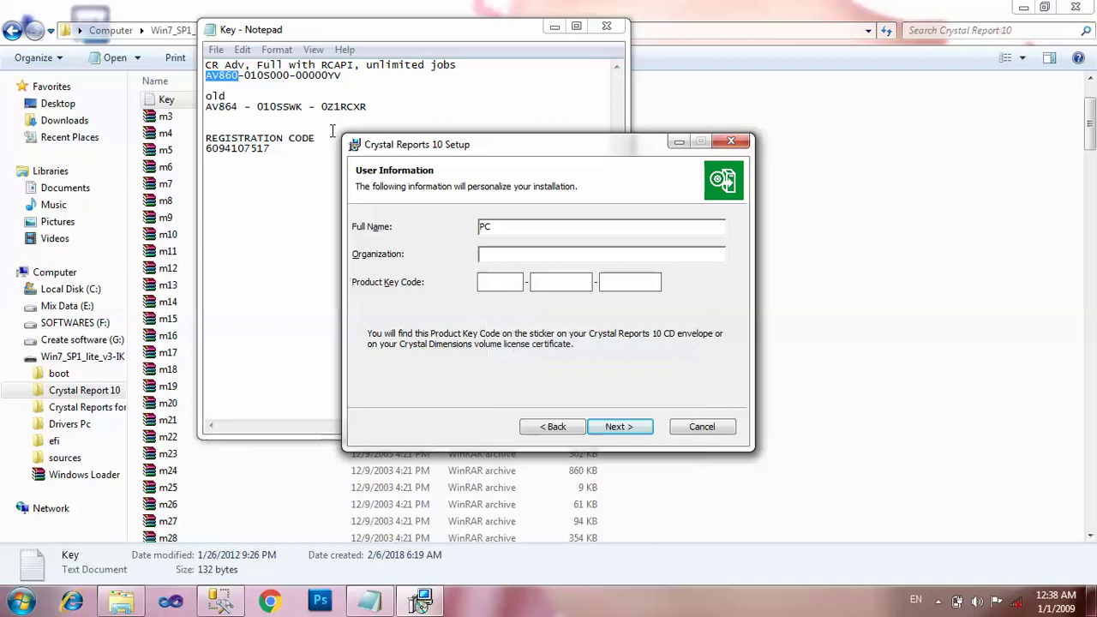
left_click(263, 75)
double_click(263, 75)
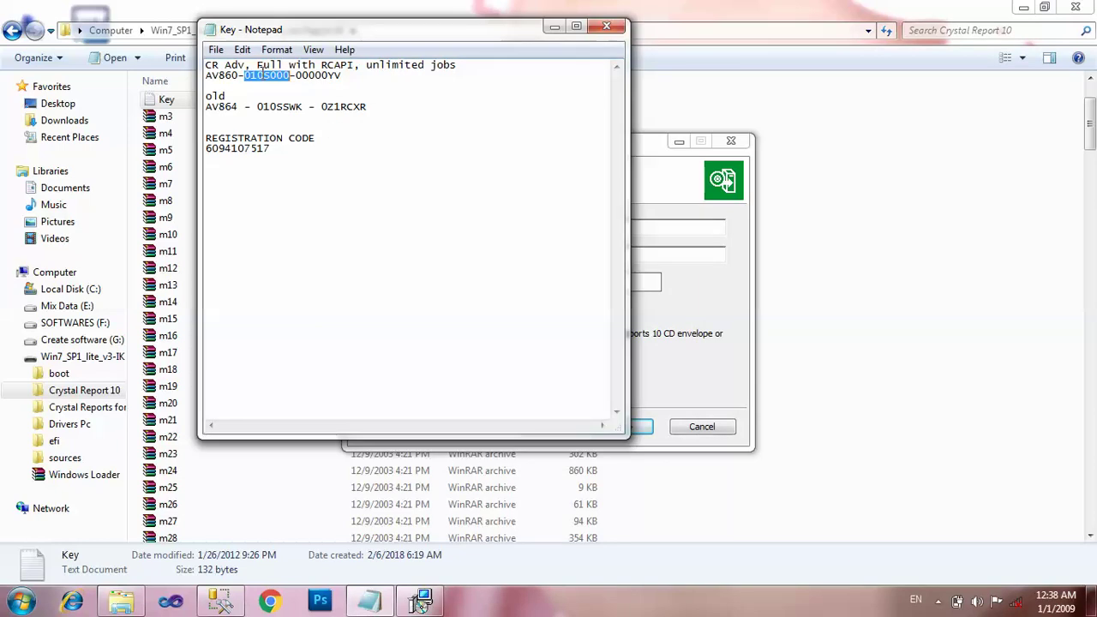
right_click(261, 72)
left_click(296, 126)
left_click(685, 275)
left_click(560, 282)
right_click(563, 283)
left_click(600, 353)
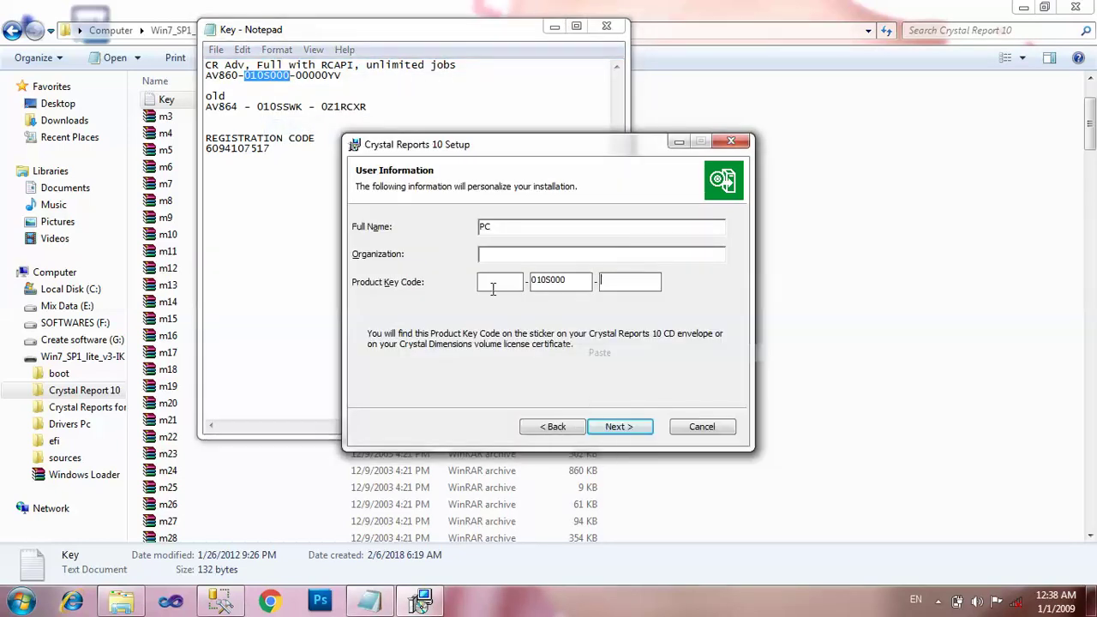
- Re-paste the first key part and paste the last key part into the third box
double_click(219, 76)
right_click(216, 75)
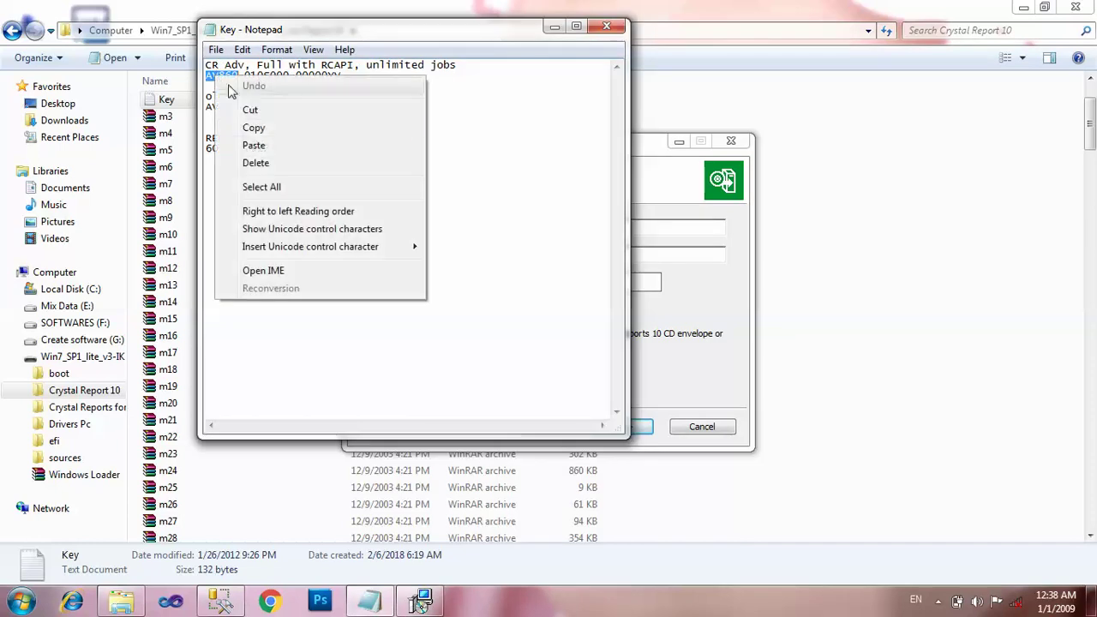
left_click(255, 126)
left_click(711, 284)
left_click(512, 283)
right_click(504, 283)
left_click(549, 348)
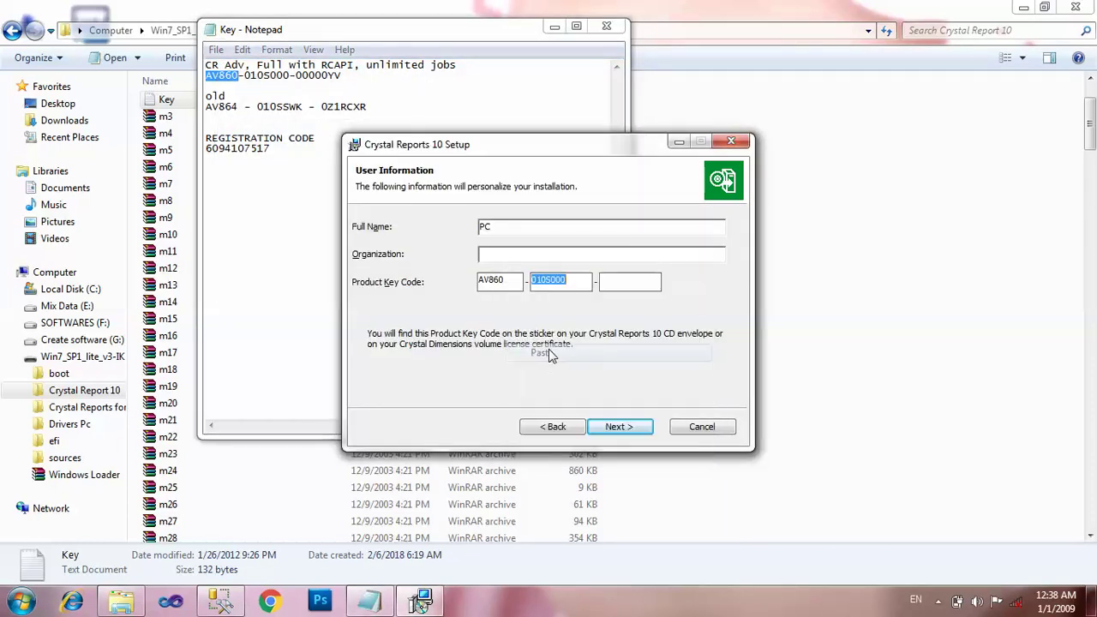
double_click(307, 76)
right_click(309, 75)
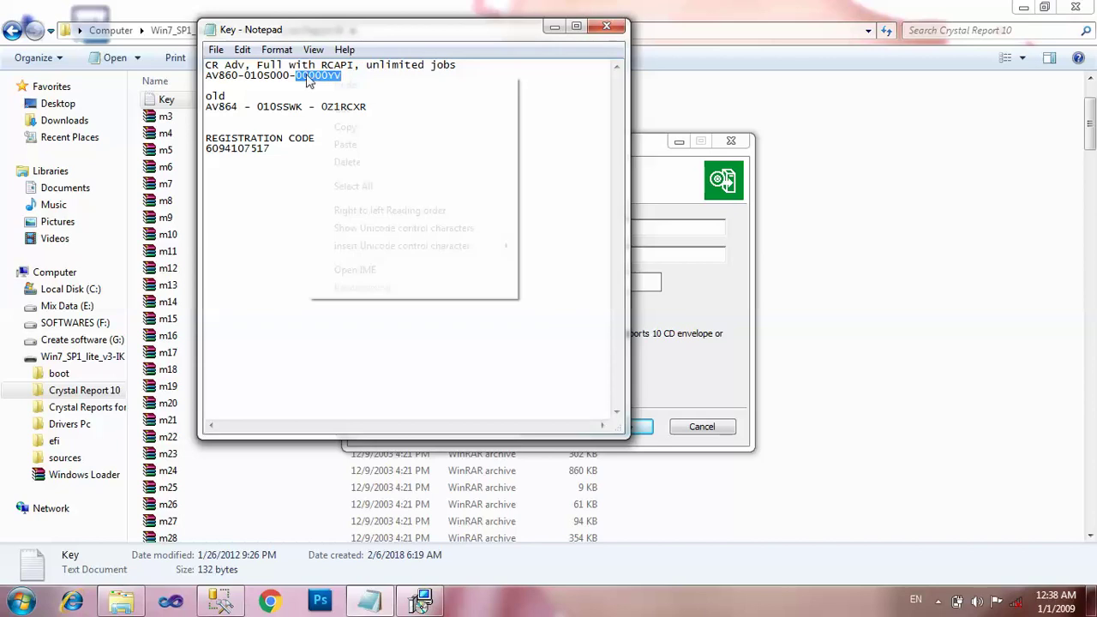
left_click(345, 126)
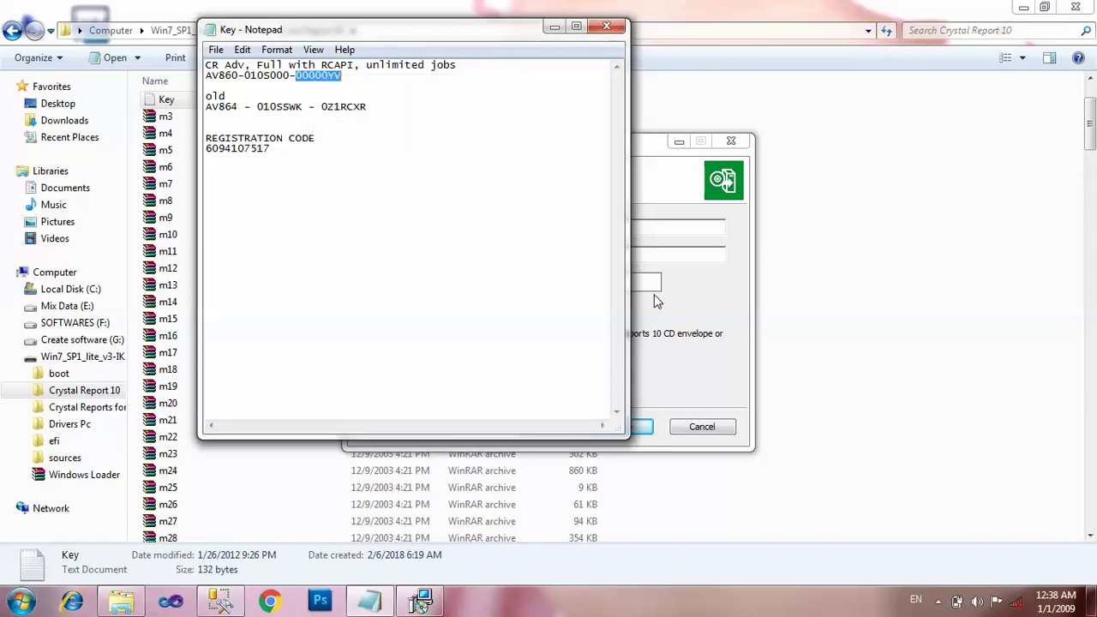
left_click(639, 283)
right_click(641, 285)
left_click(679, 354)
- Submit the product key, accept the Typical installation, and start installing the files
left_click(608, 439)
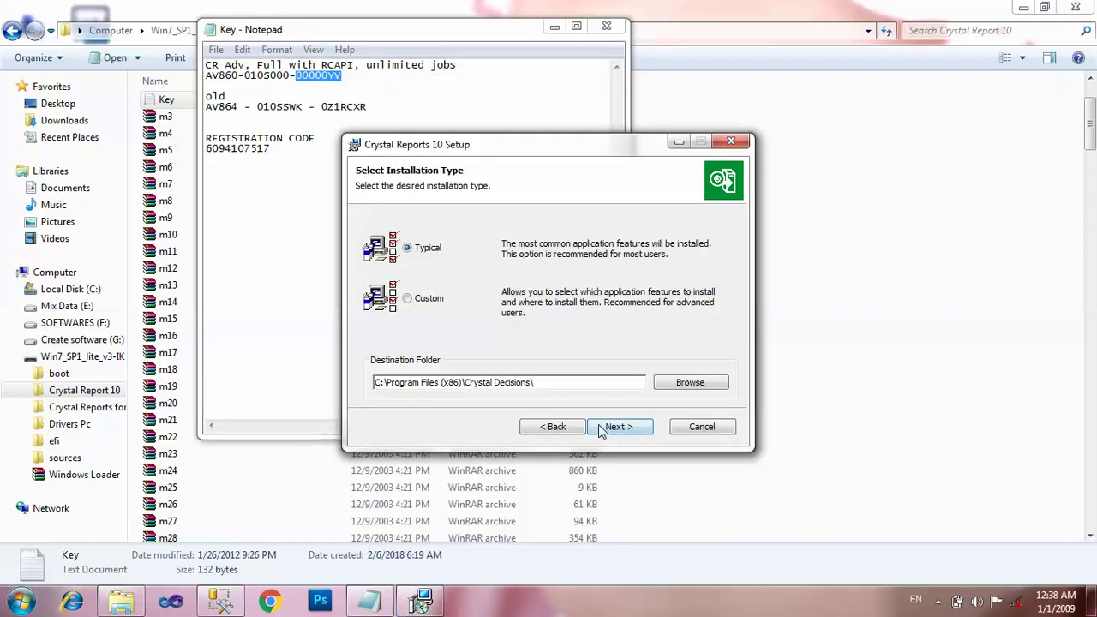
left_click(619, 426)
left_click(620, 427)
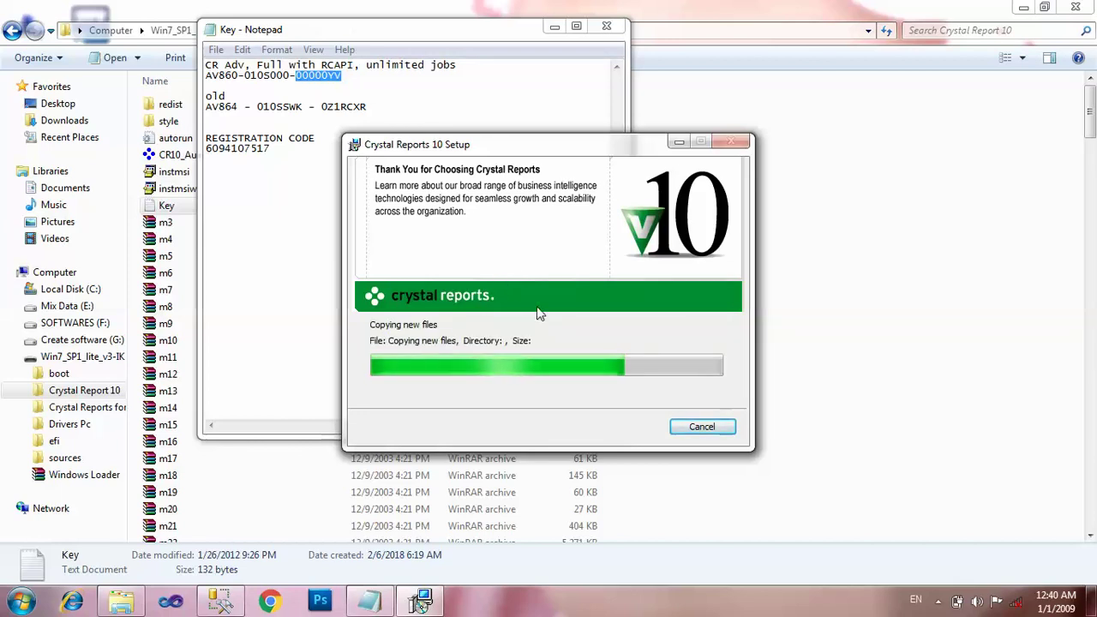
- Copy the registration code from the Key notes and return to the installer
double_click(244, 150)
right_click(244, 151)
left_click(283, 202)
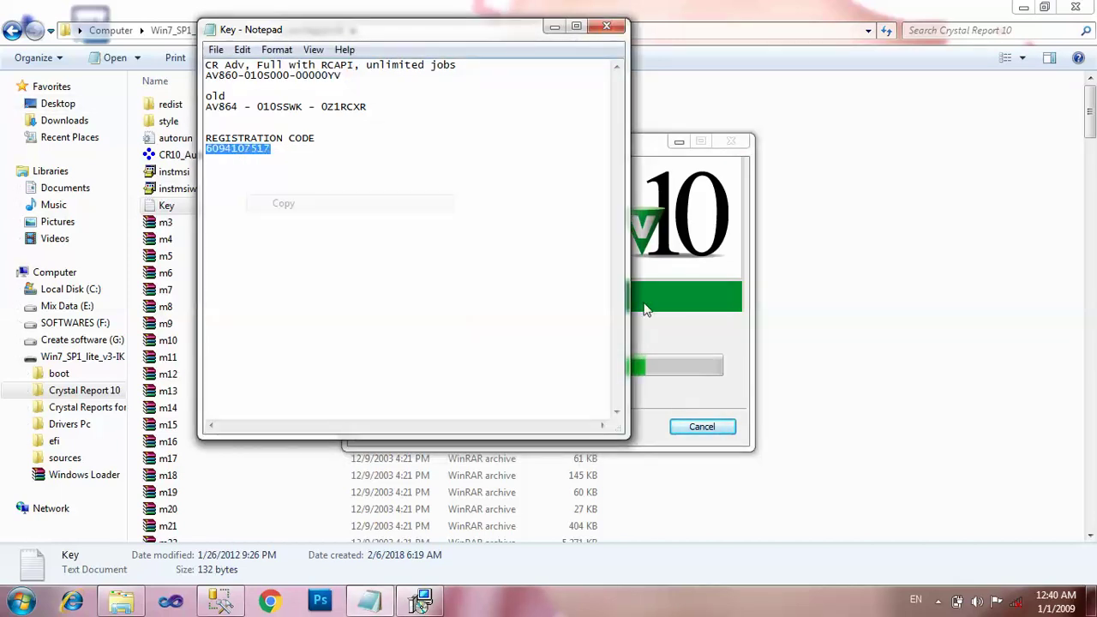
left_click(697, 337)
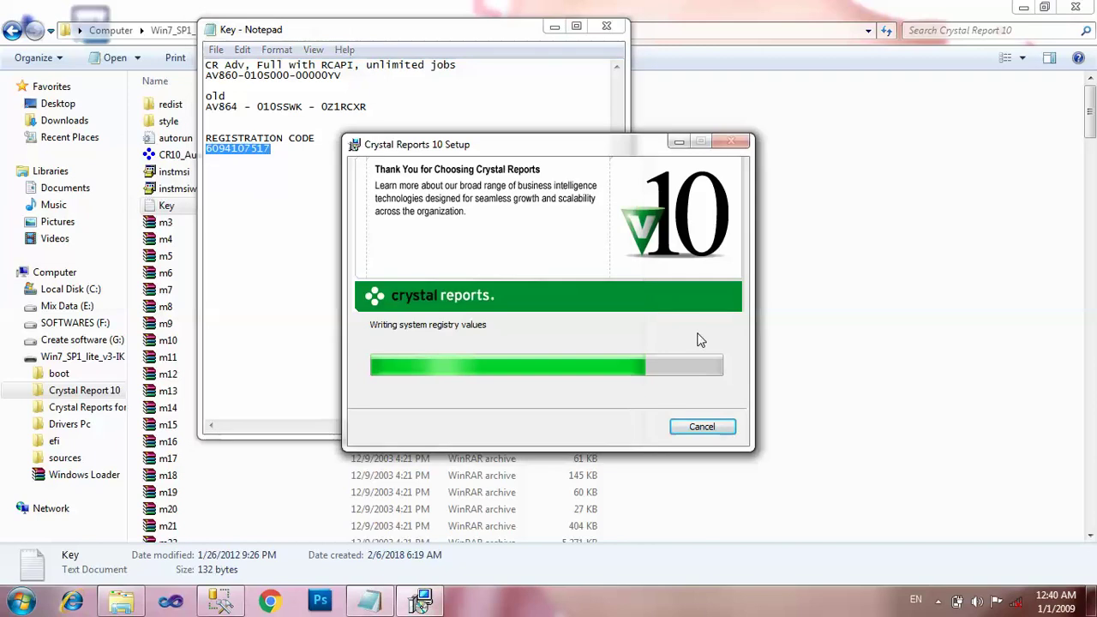
- Check the network connection status, then bring the installer back to front
left_click(1016, 605)
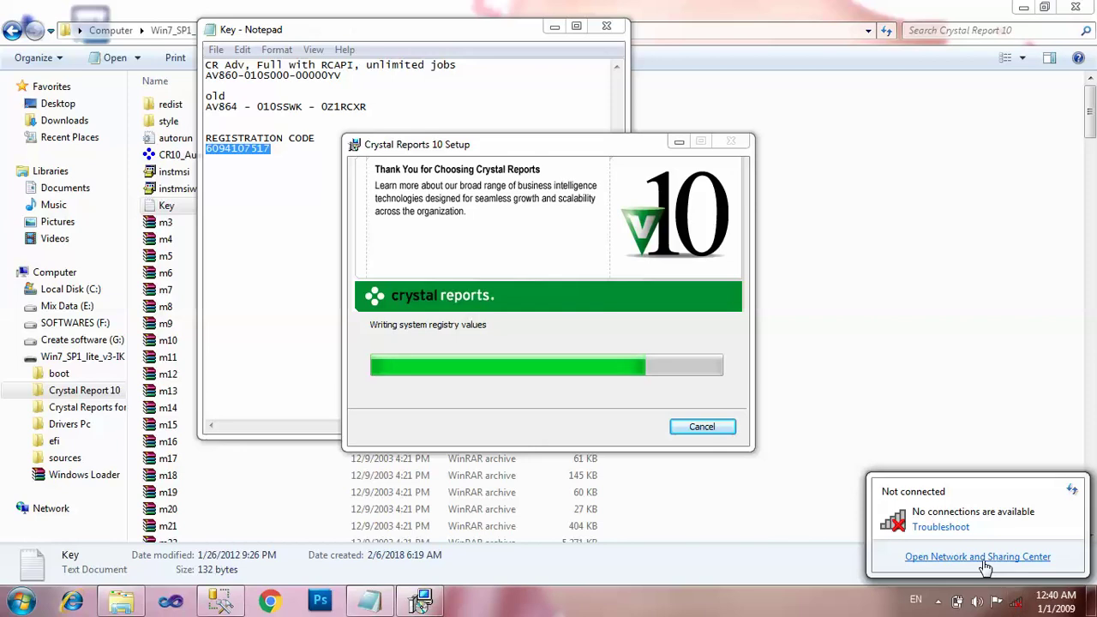
left_click(991, 383)
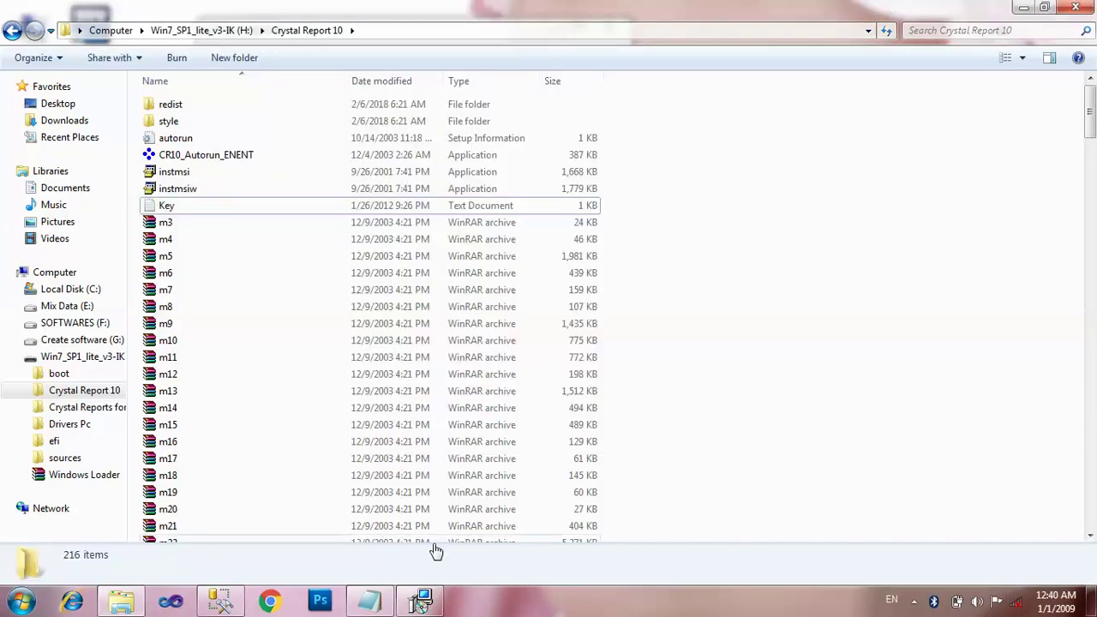
left_click(423, 602)
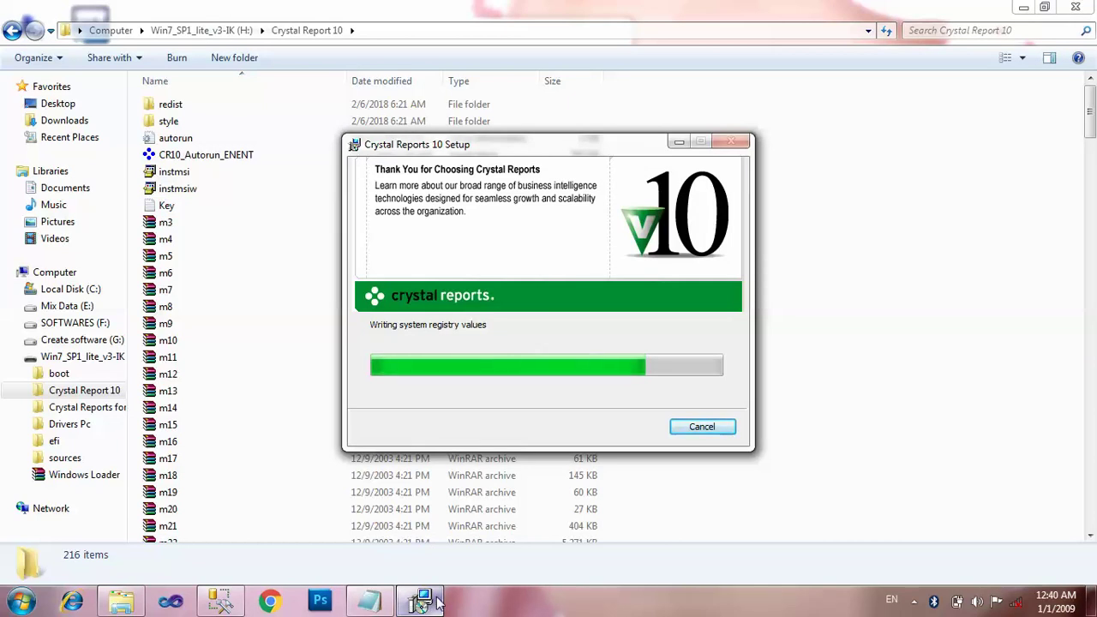
- Connect to the StormFiber-TAUREED wireless network by entering its security key
left_click(1017, 604)
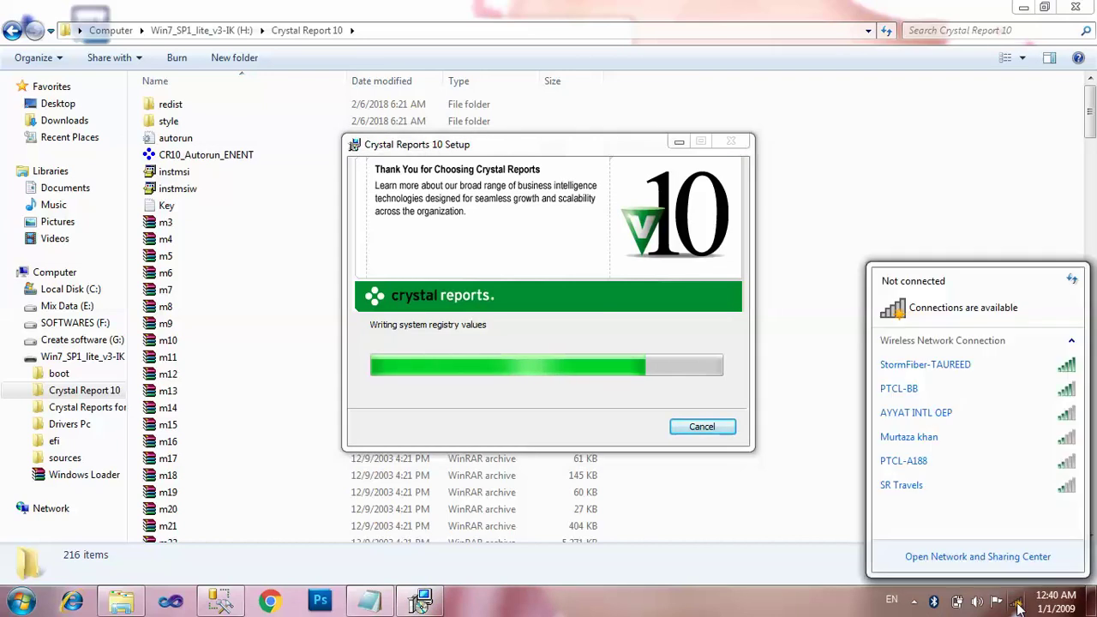
left_click(962, 366)
left_click(1047, 388)
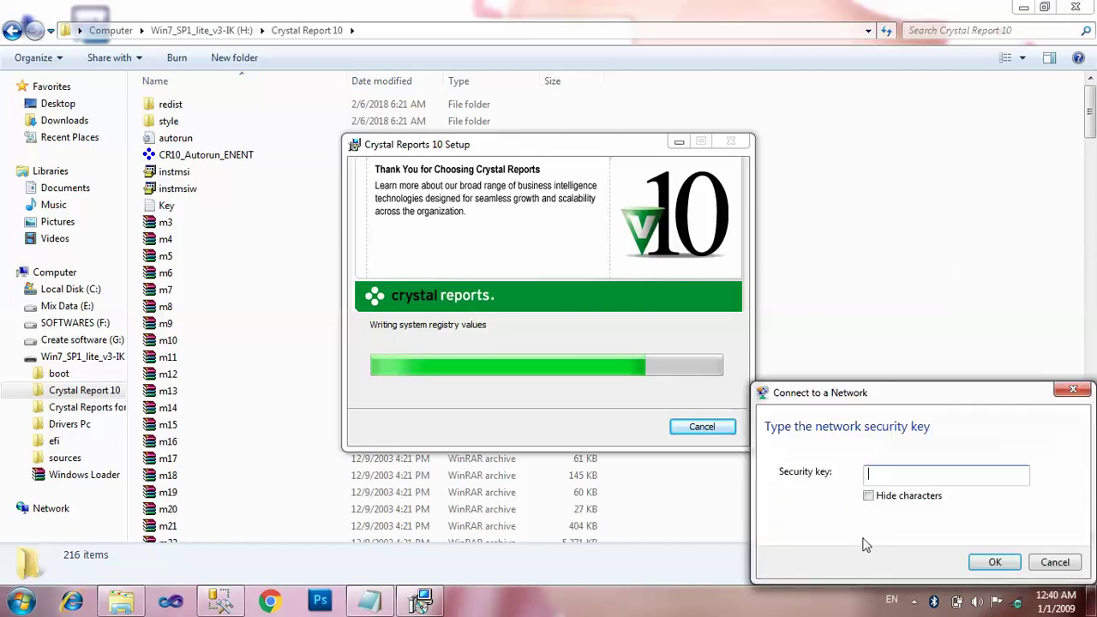
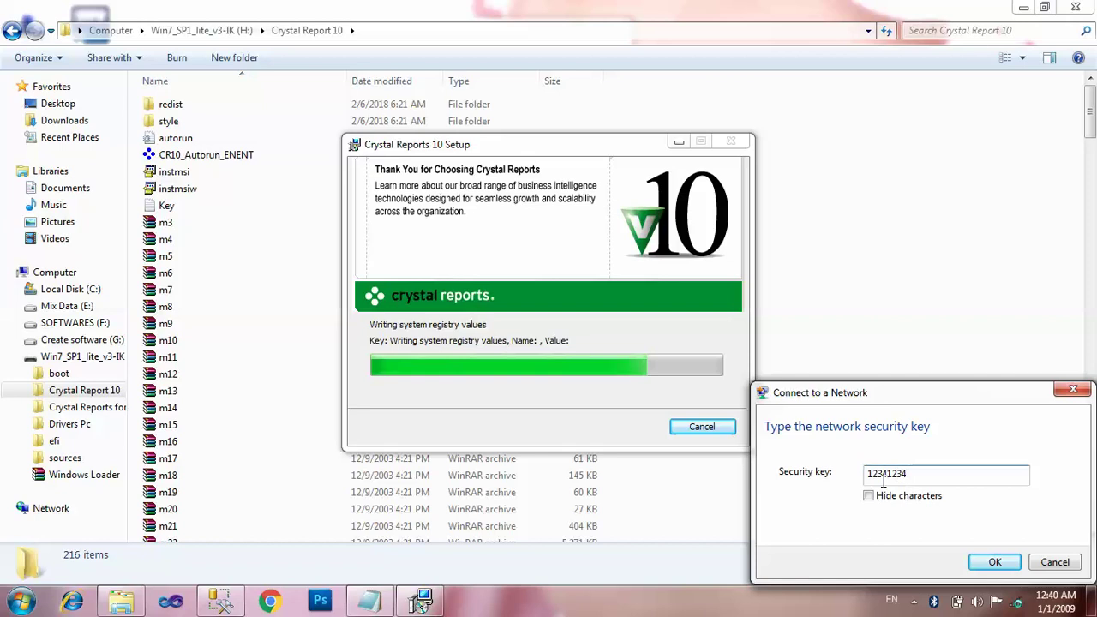
left_click(993, 563)
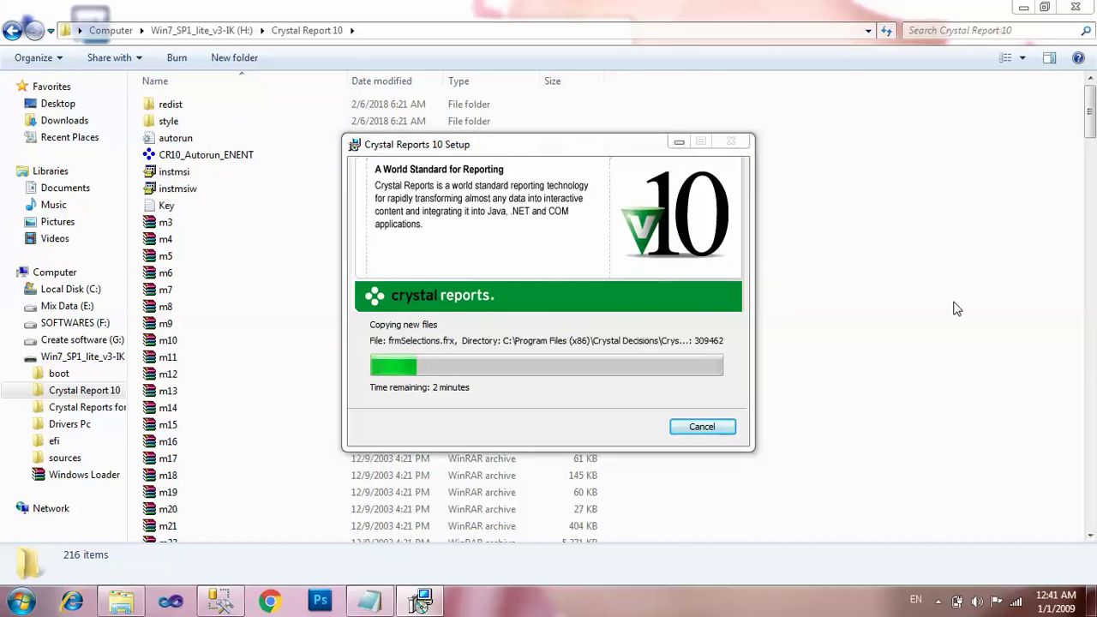
left_click(1016, 602)
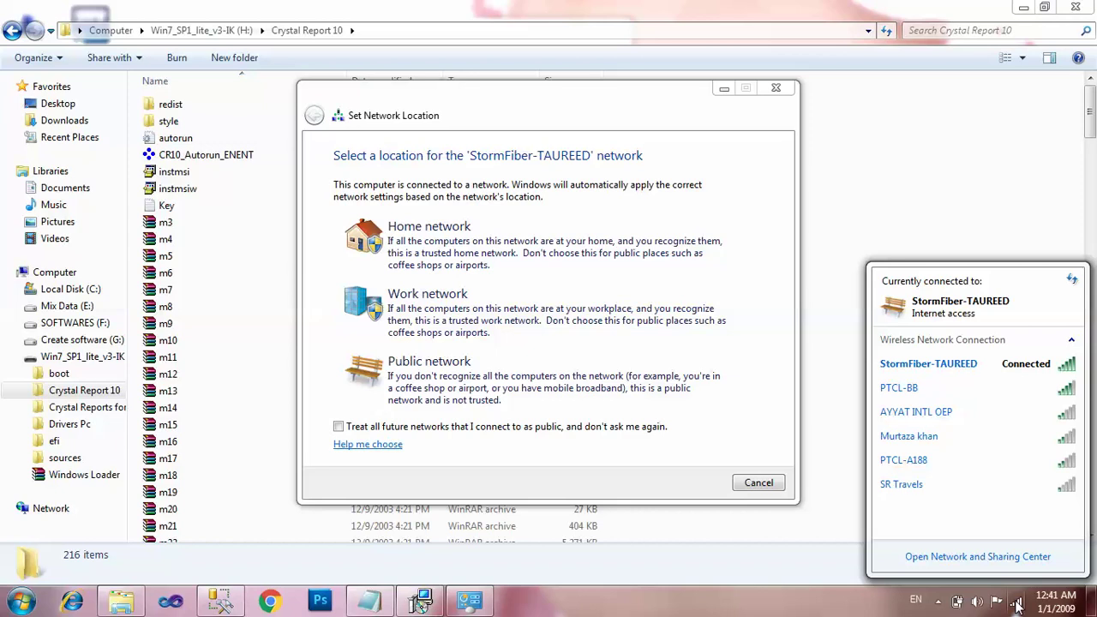
- Set the new network as a Home network and cancel creating a homegroup
left_click(466, 248)
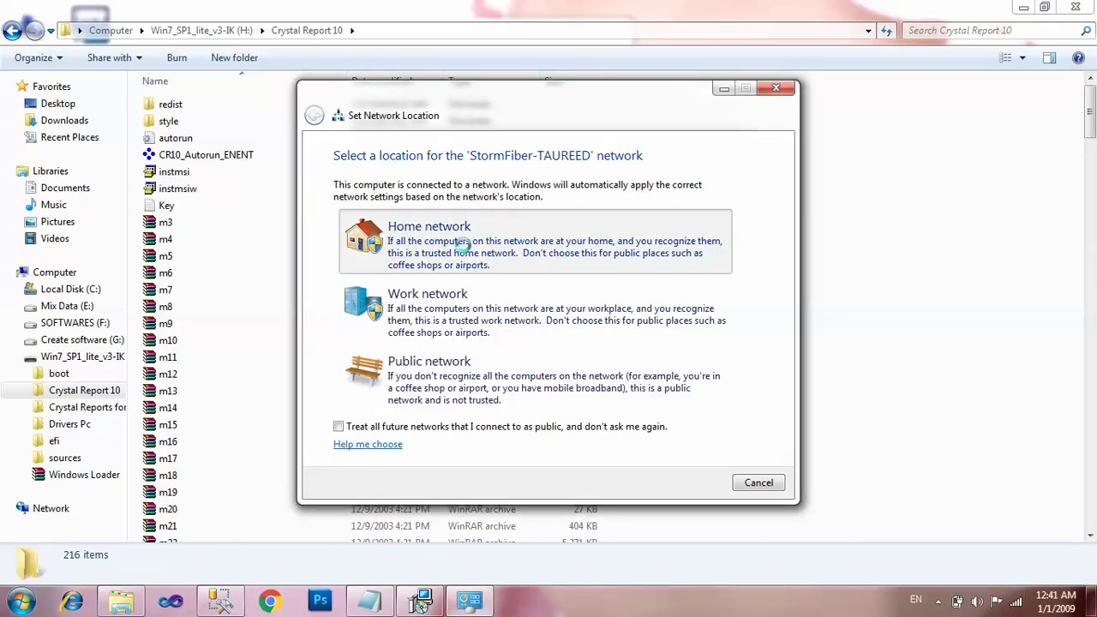
left_click(400, 605)
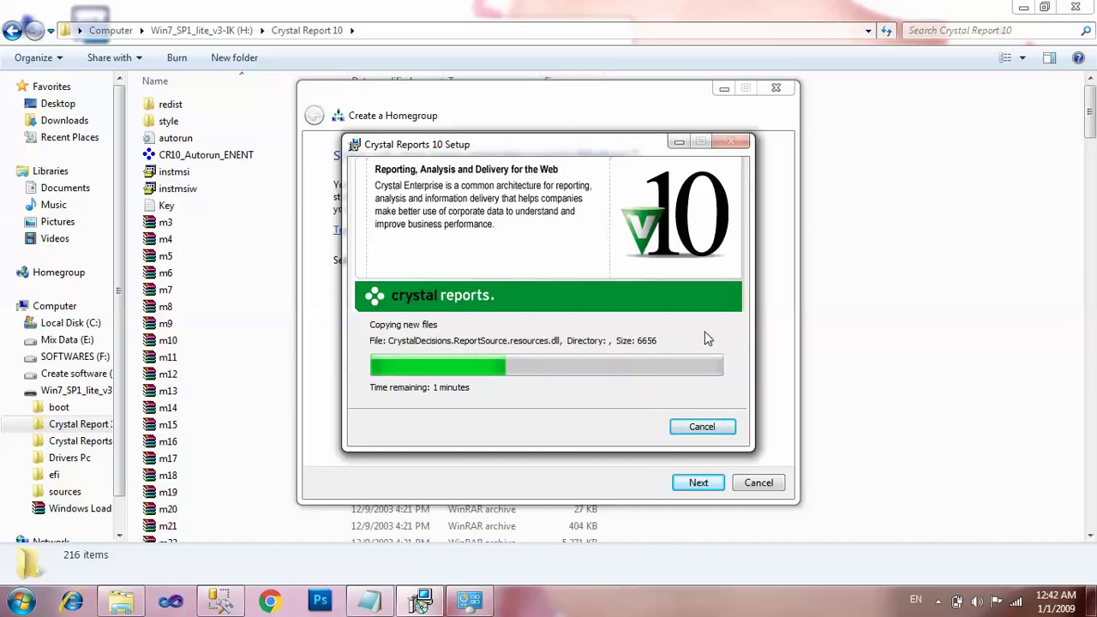
left_click(612, 479)
left_click(760, 485)
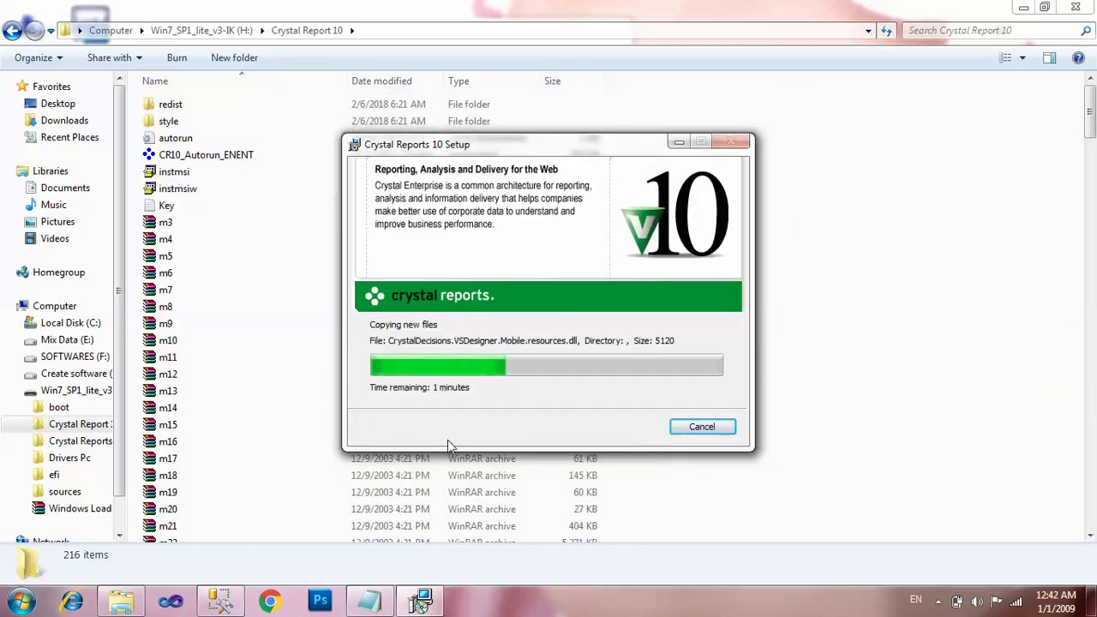
left_click(221, 601)
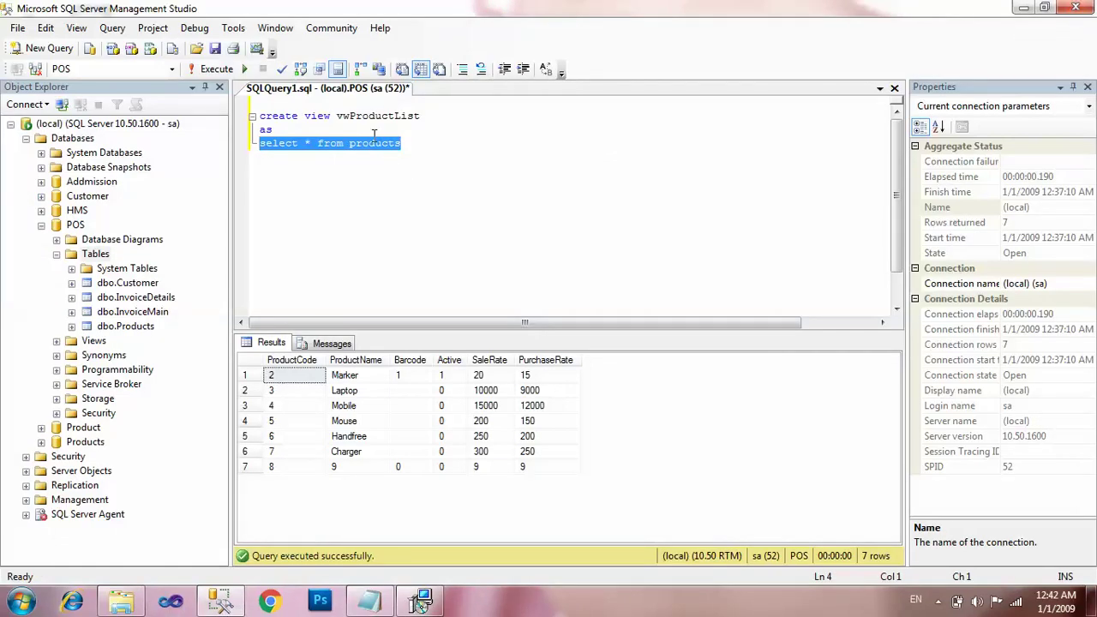
left_click_drag(336, 115, 191, 156)
left_click(216, 68)
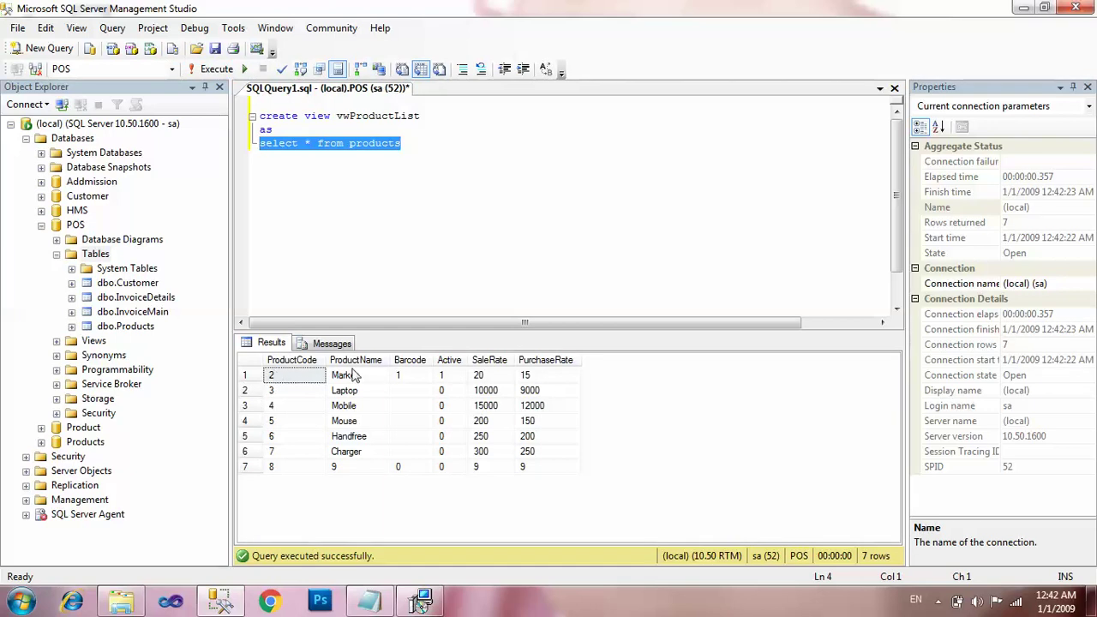
left_click(1023, 12)
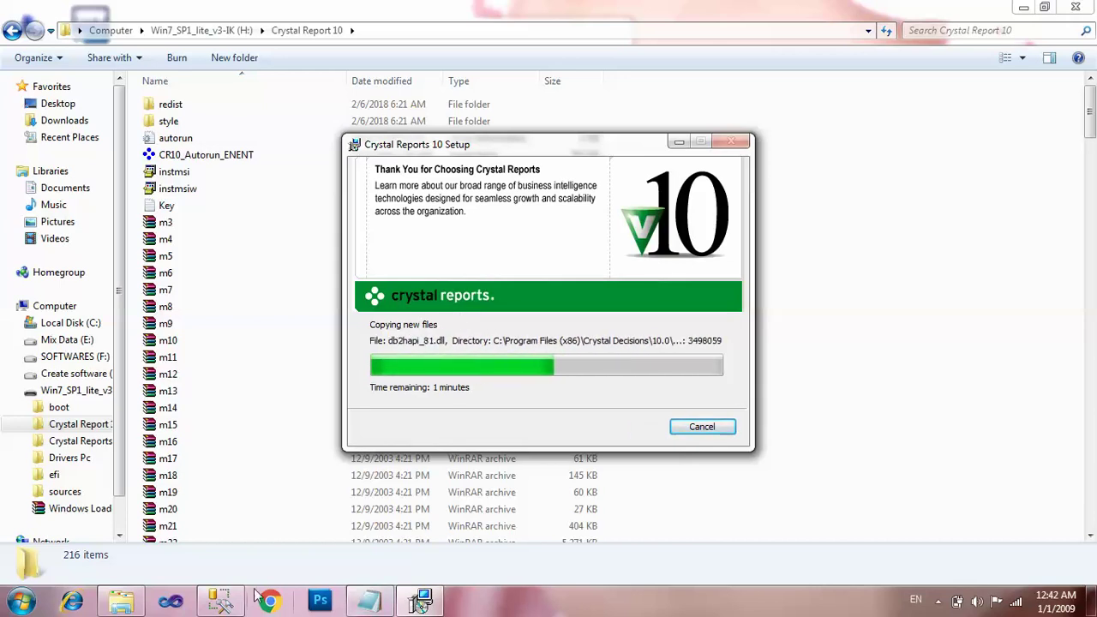
left_click(360, 603)
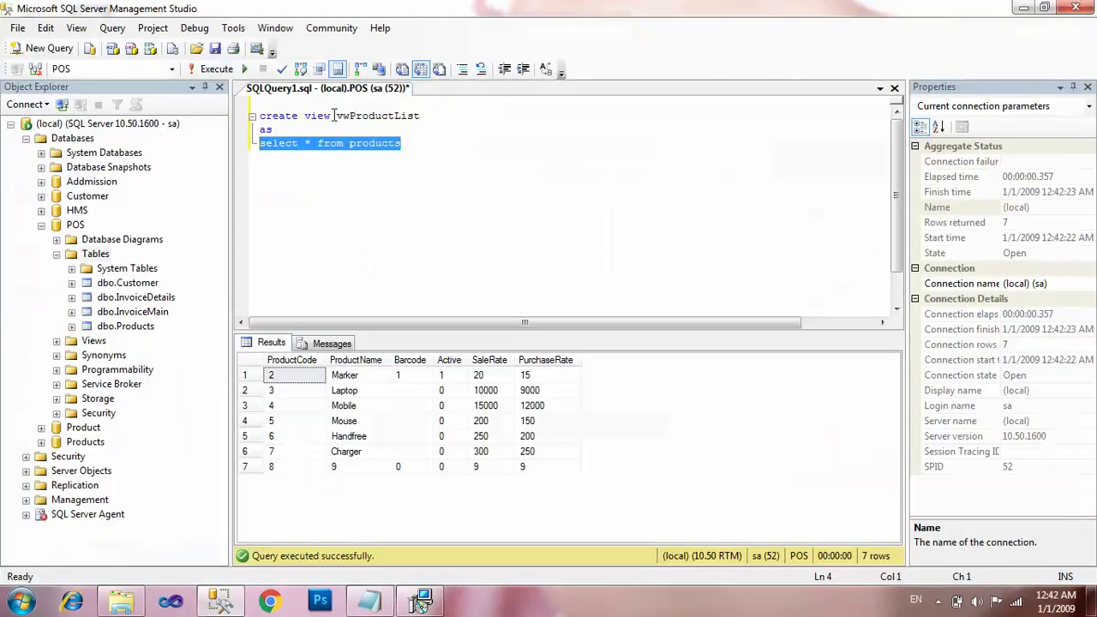
left_click_drag(336, 115, 442, 121)
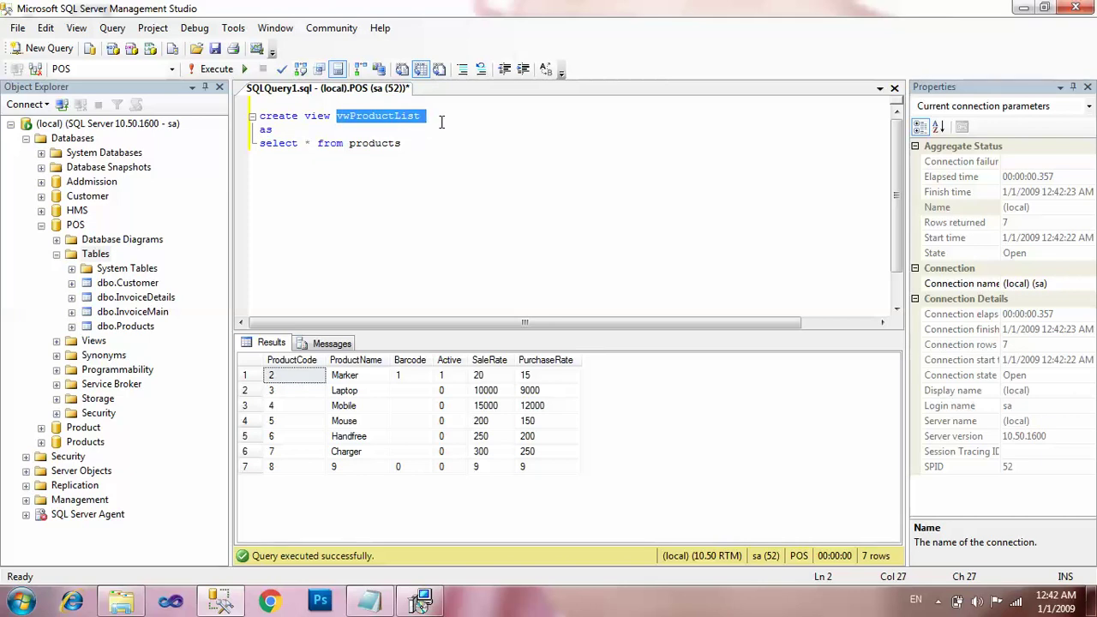
left_click(426, 119)
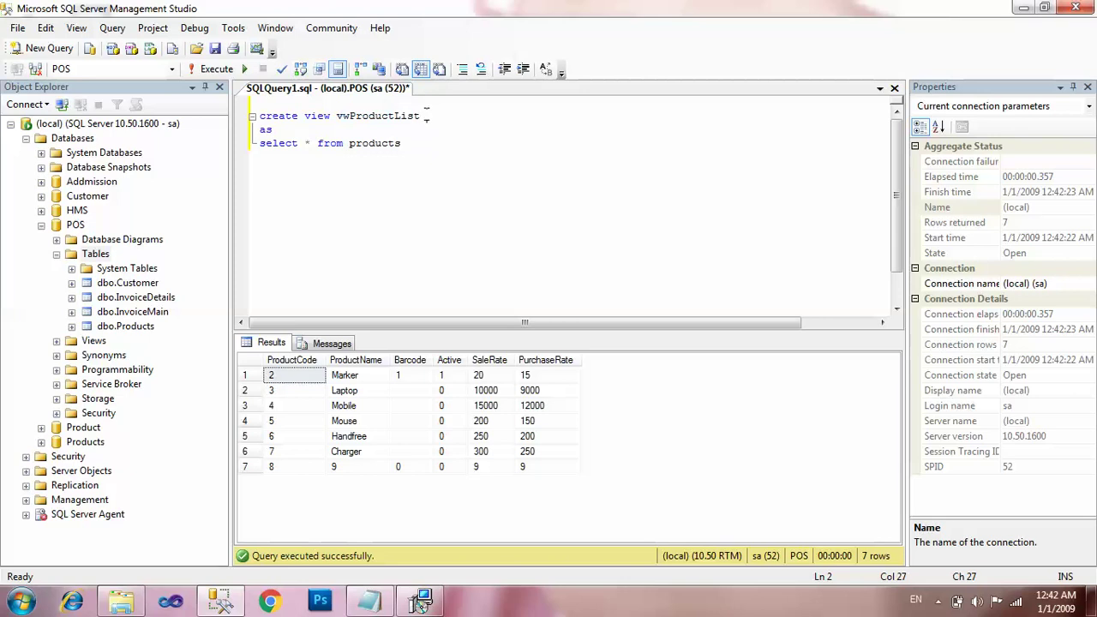
left_click_drag(422, 114, 339, 115)
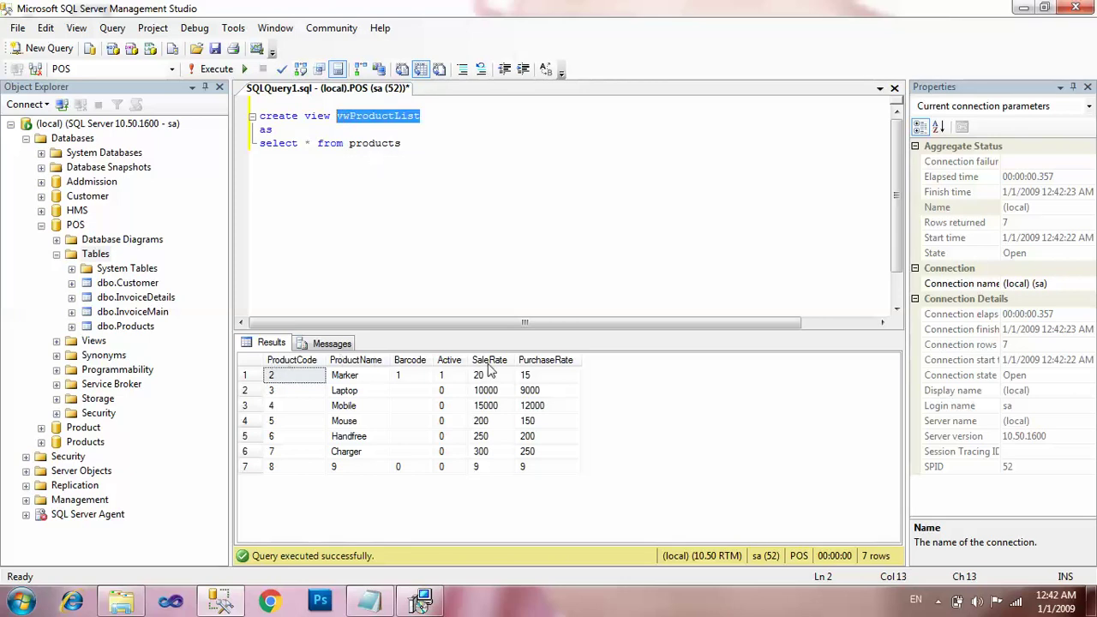
left_click(1024, 8)
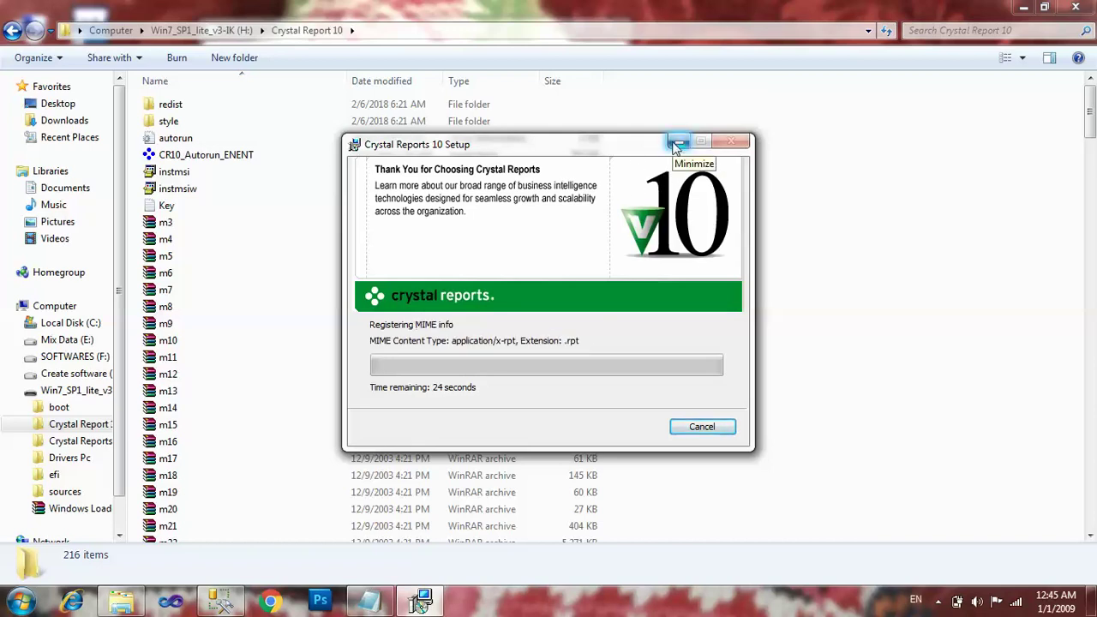
- Wait for setup to finish copying files, then bring the Registration Wizard forward
left_click(676, 144)
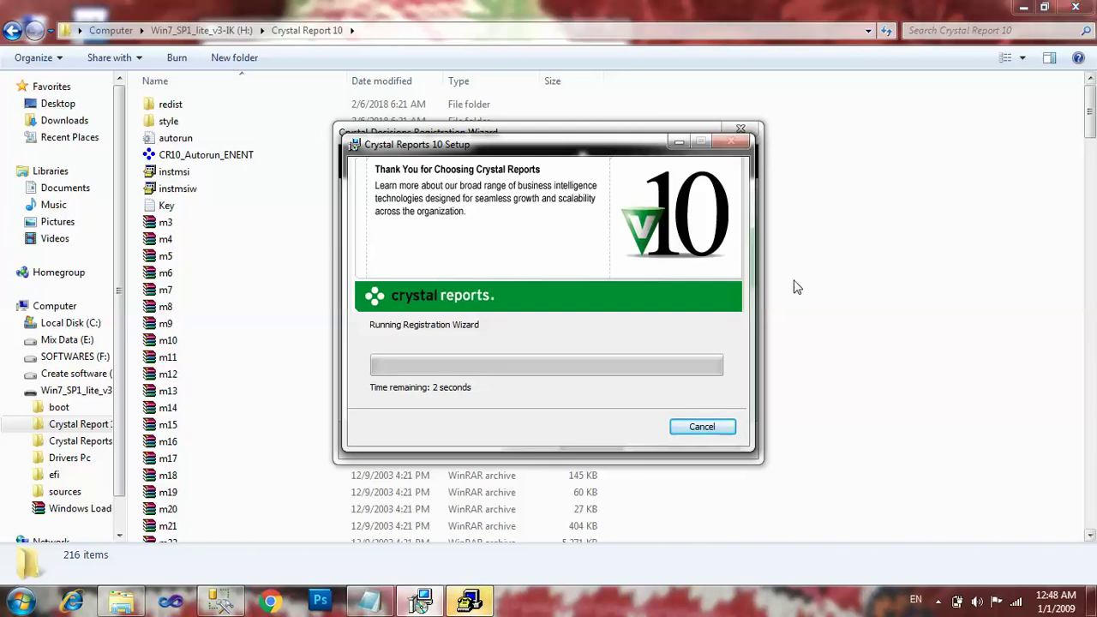
left_click(473, 607)
- Choose 'I am a registered member' and paste the registration code from the Key notes
left_click(596, 445)
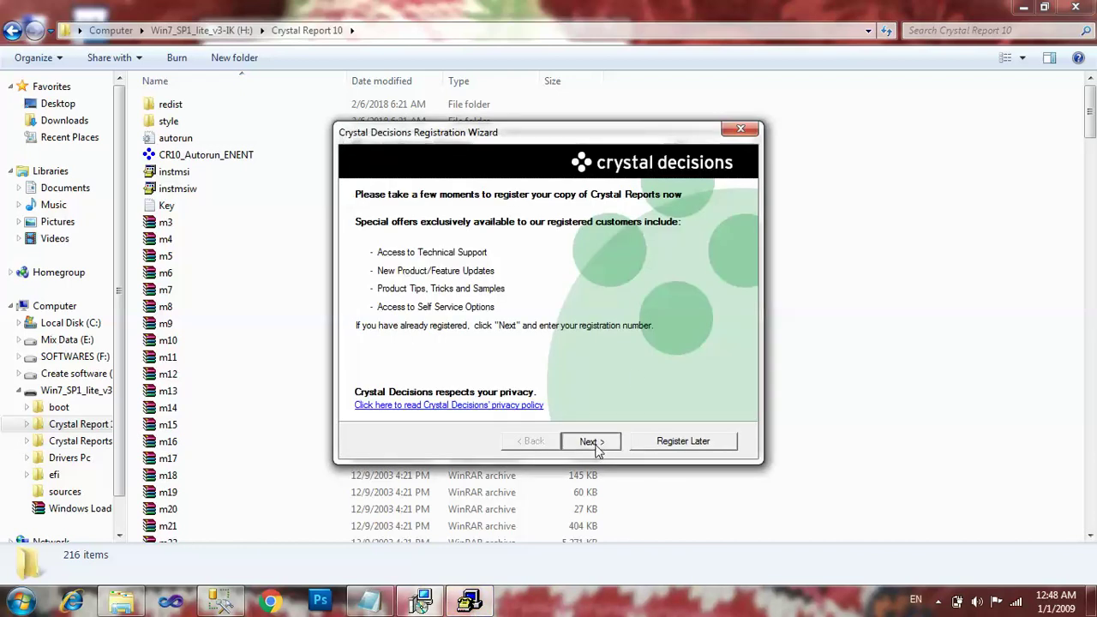
left_click(367, 281)
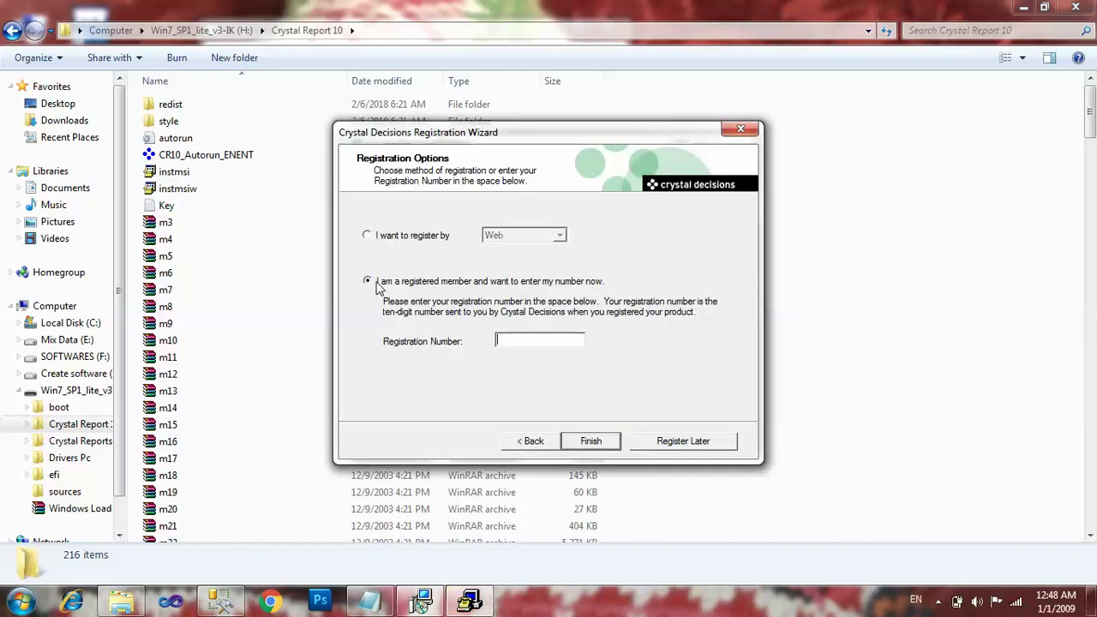
left_click(377, 602)
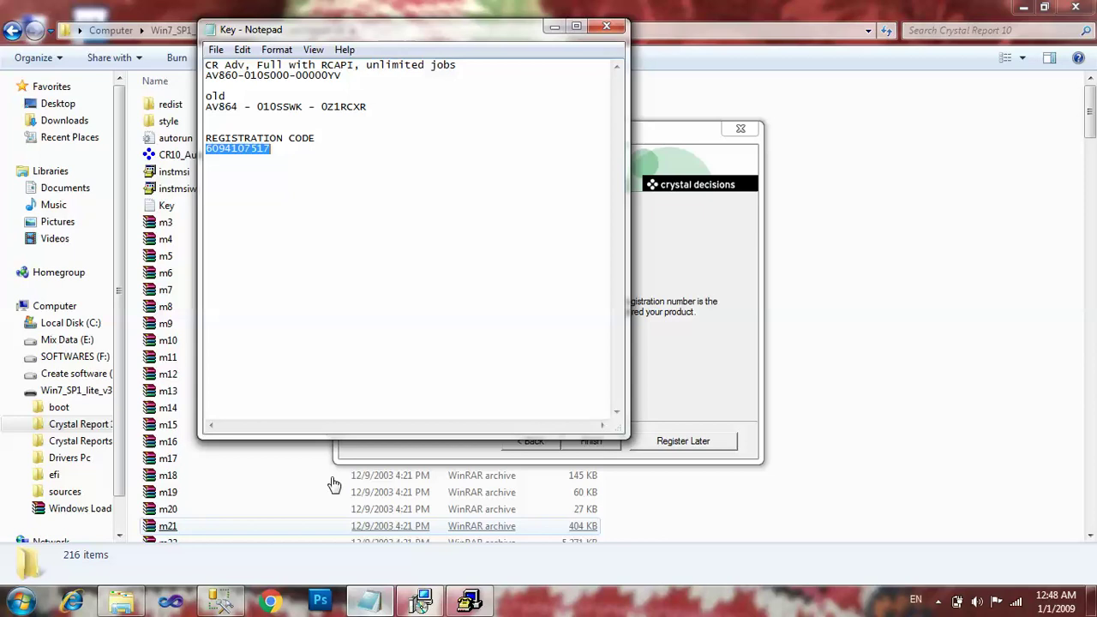
right_click(254, 151)
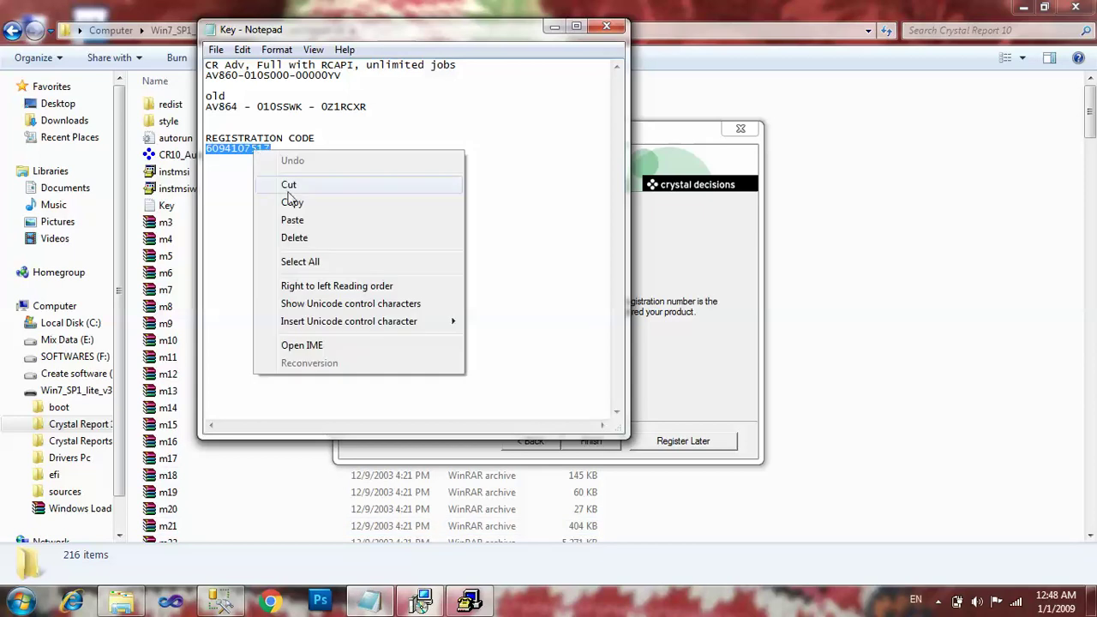
left_click(296, 206)
left_click(685, 375)
right_click(529, 343)
left_click(567, 414)
- Finish the registration, acknowledge its completion, and close the Key notes
left_click(591, 441)
left_click(628, 340)
left_click(616, 32)
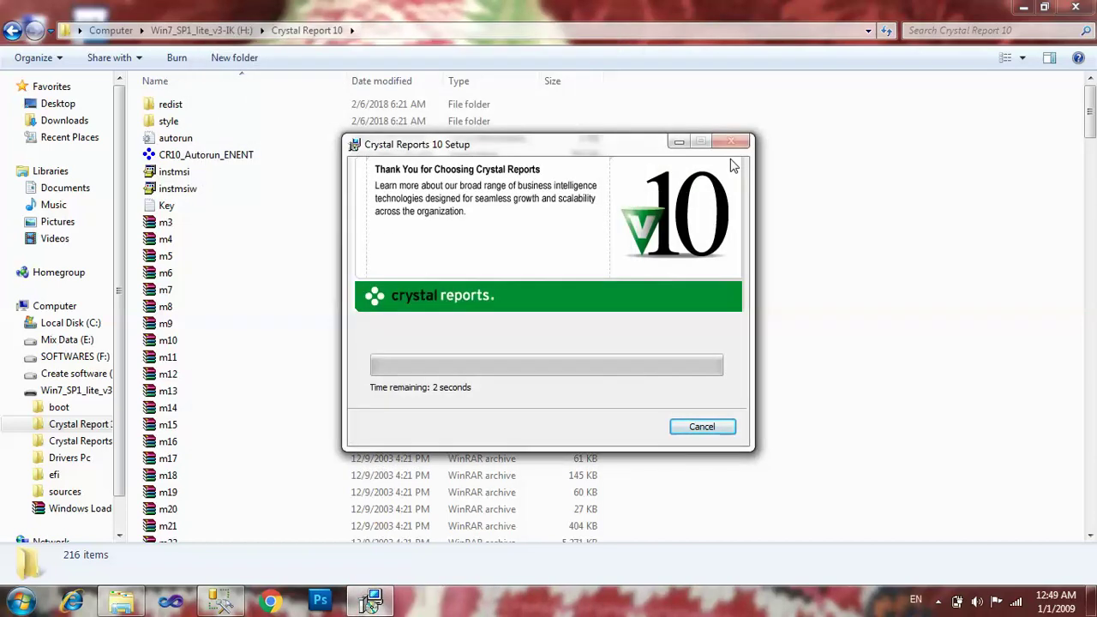
- Finish the Crystal Reports 10 Setup, minimize the folder window, and refresh the desktop three times
left_click(625, 431)
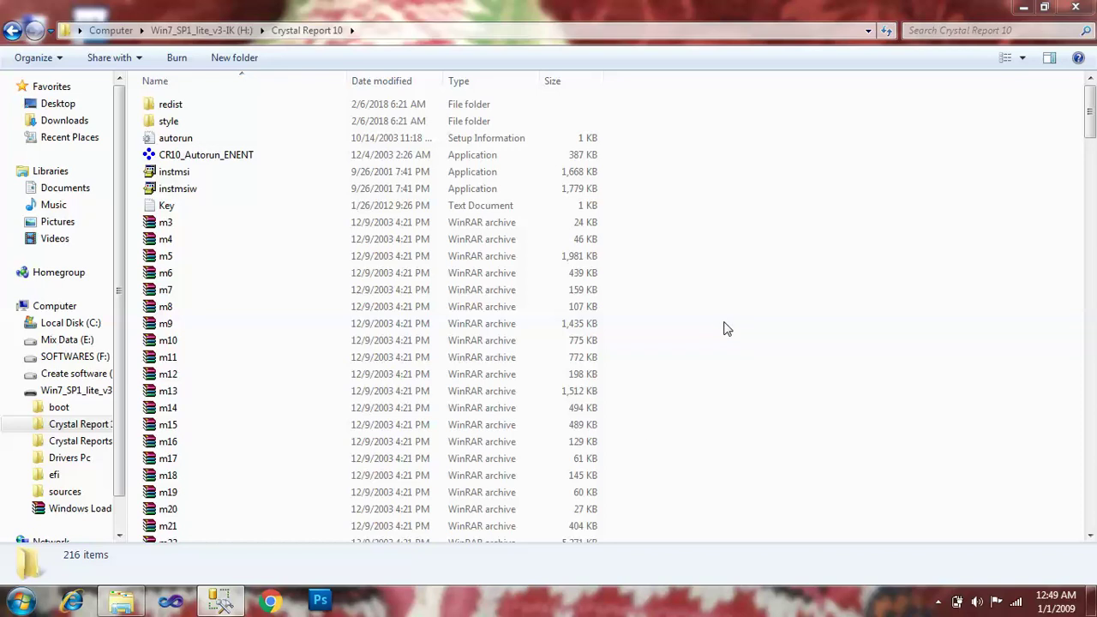
left_click(1018, 8)
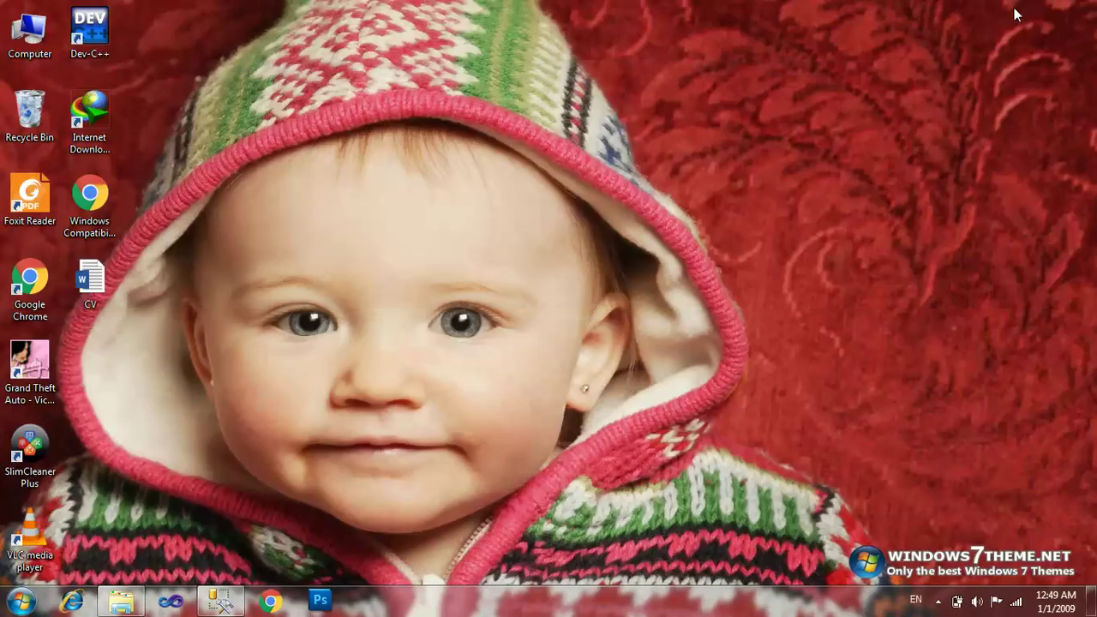
right_click(306, 254)
left_click(360, 297)
right_click(339, 174)
left_click(364, 221)
right_click(414, 258)
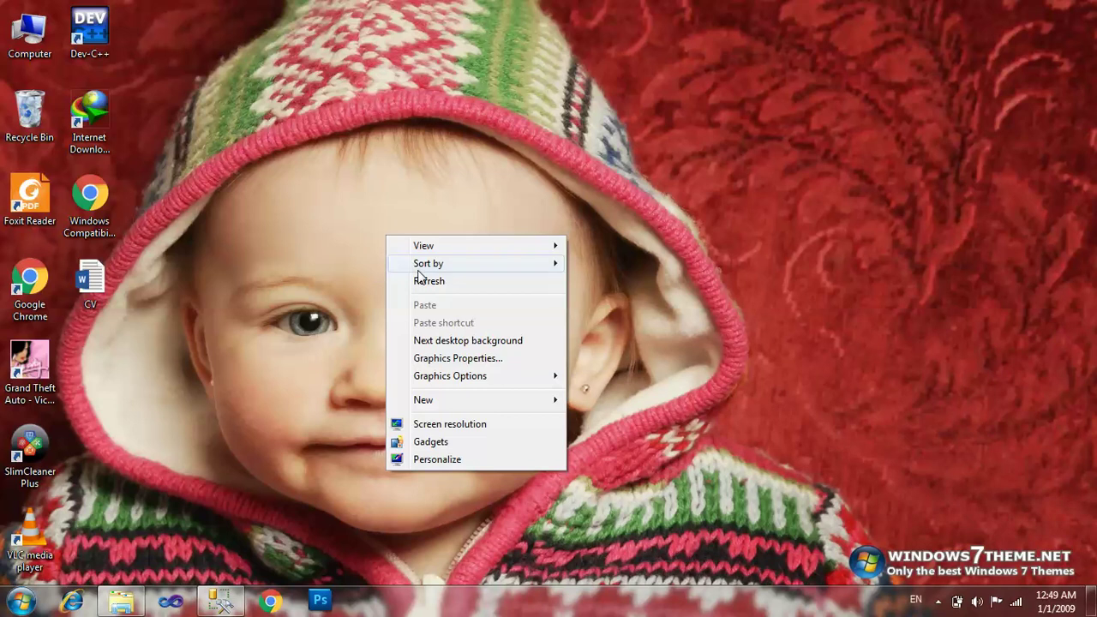
left_click(421, 279)
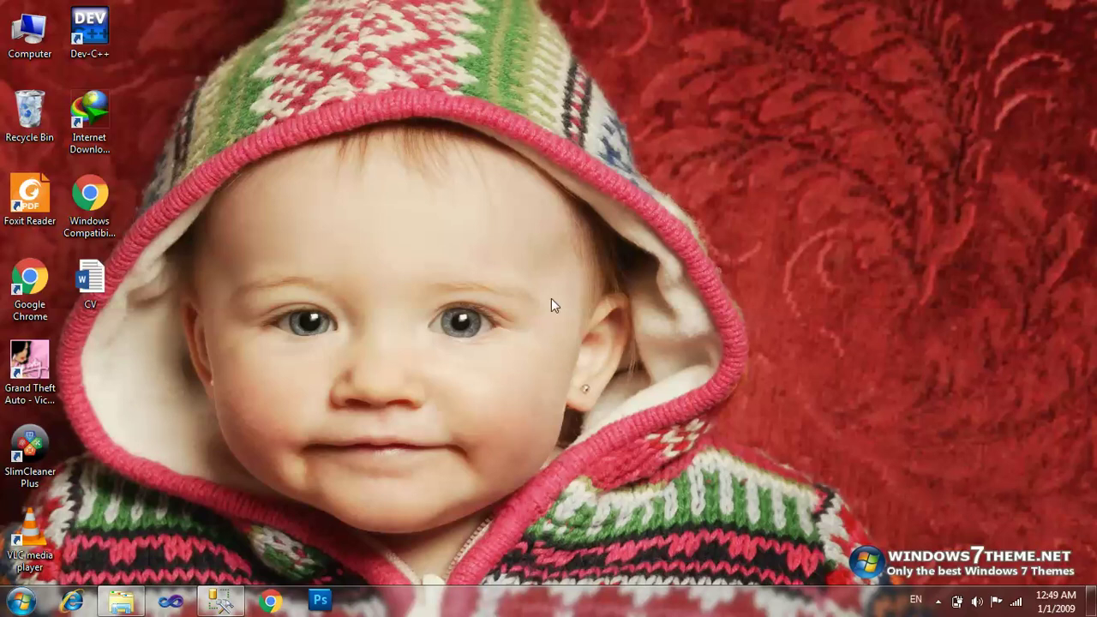
- Search the Start menu for 'crystal' and launch Crystal Reports 10 from the results
left_click(21, 602)
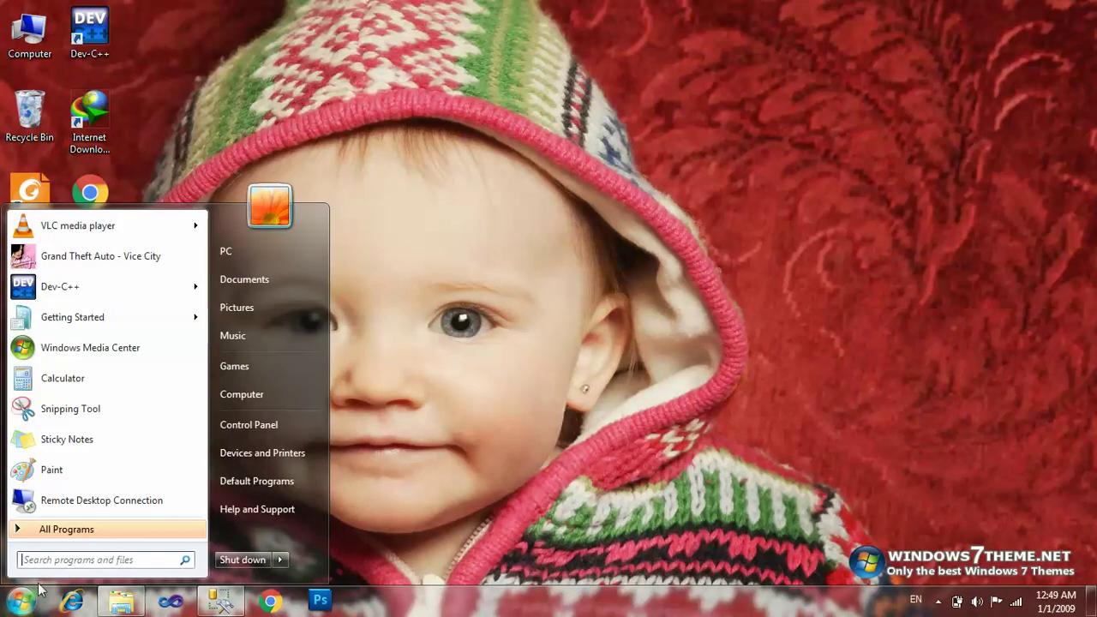
left_click(86, 557)
type("cry")
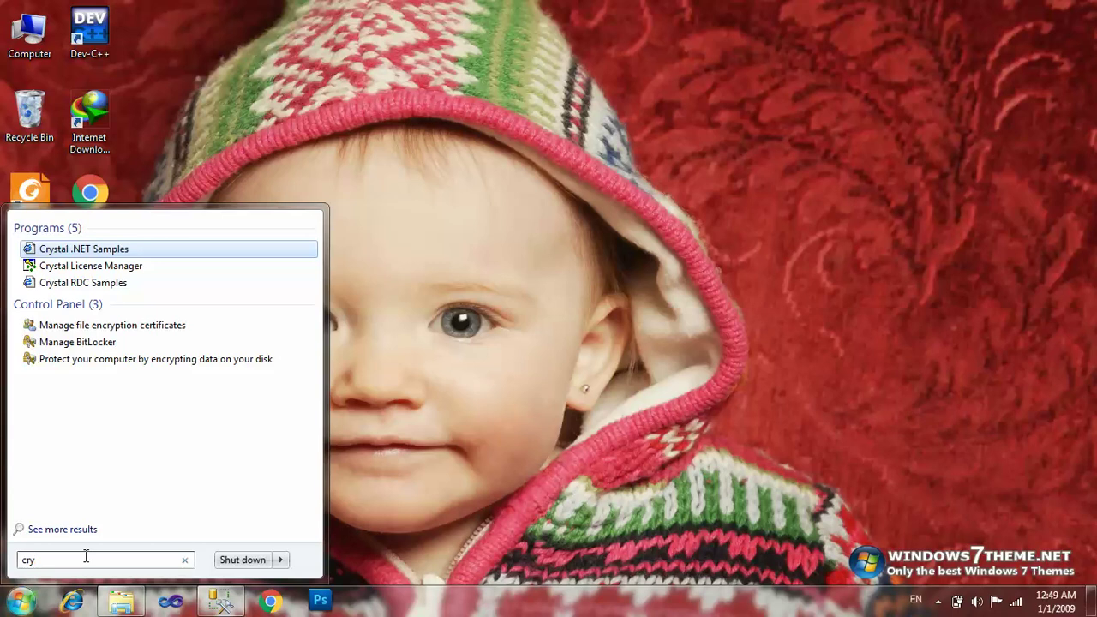
type("sta")
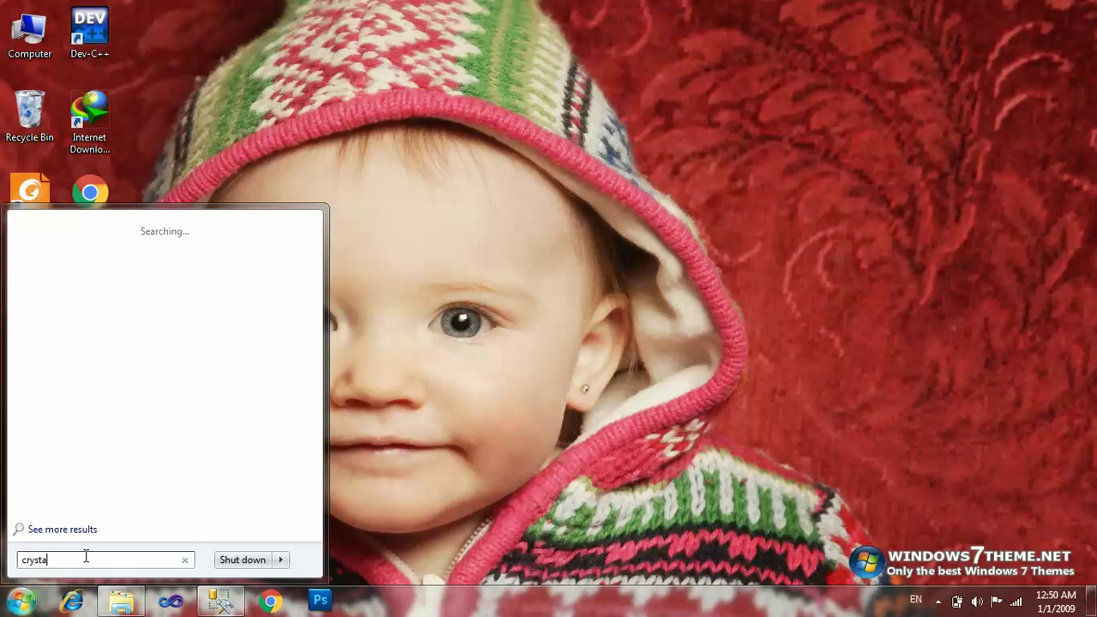
type("l")
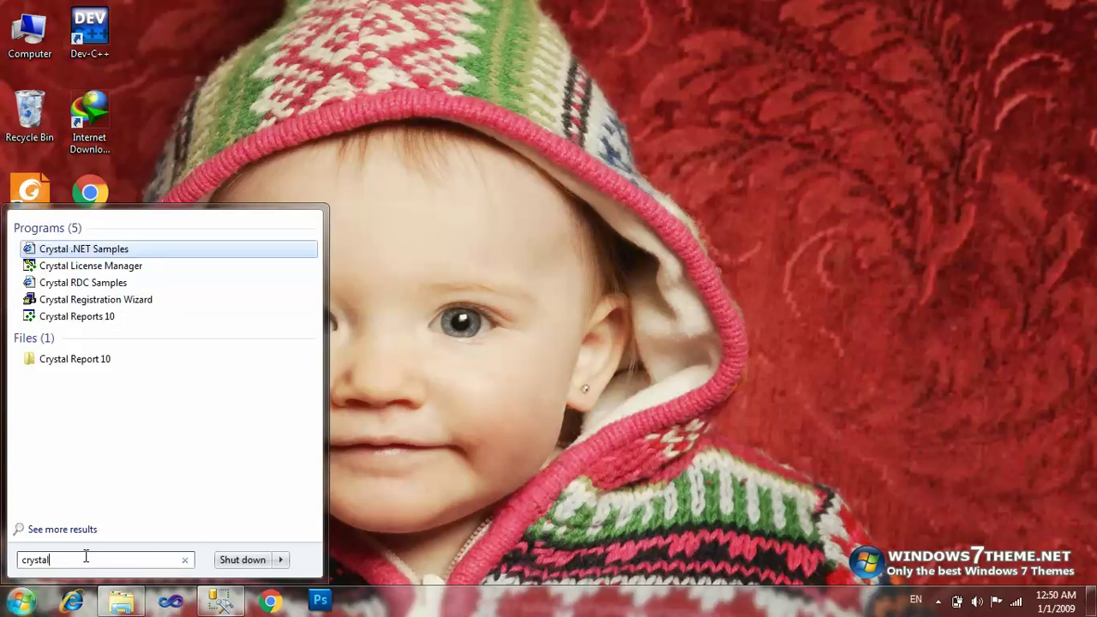
left_click(83, 317)
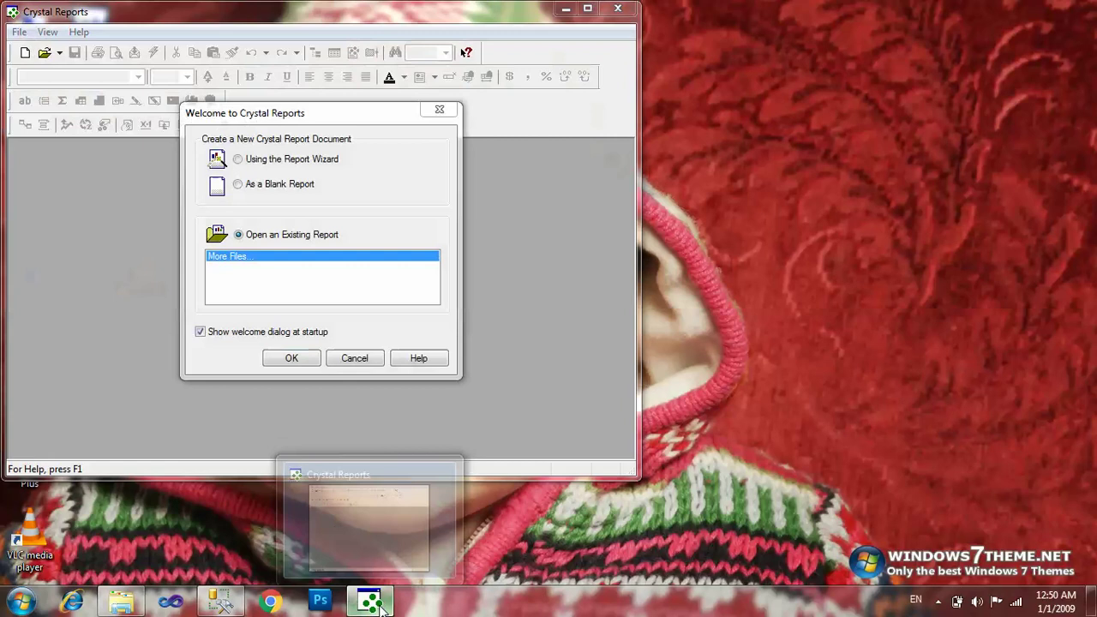
- Pin Crystal Reports 10 to the taskbar and dismiss the welcome dialog
right_click(383, 605)
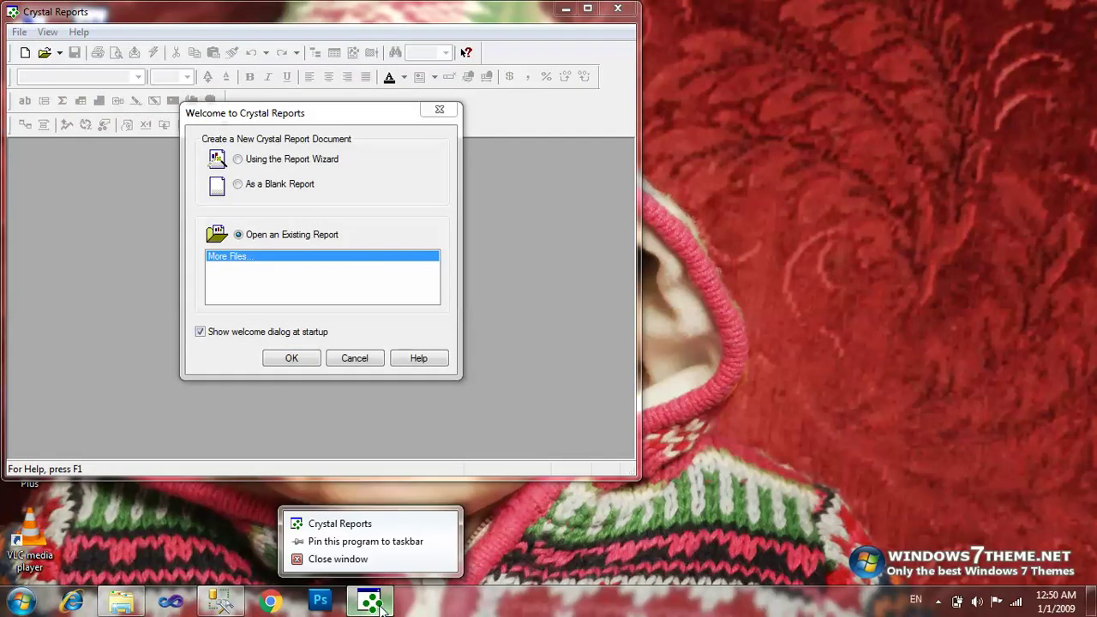
left_click(369, 541)
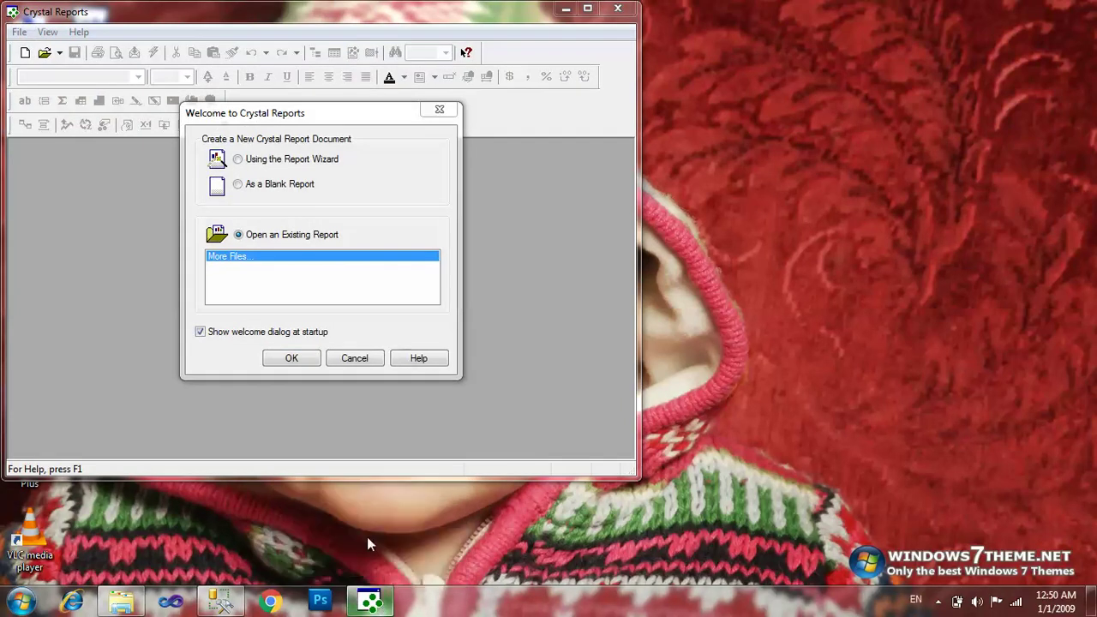
left_click(349, 360)
- Close Crystal Reports, relaunch it from the pinned icon, and select Using the Report Wizard
left_click(624, 12)
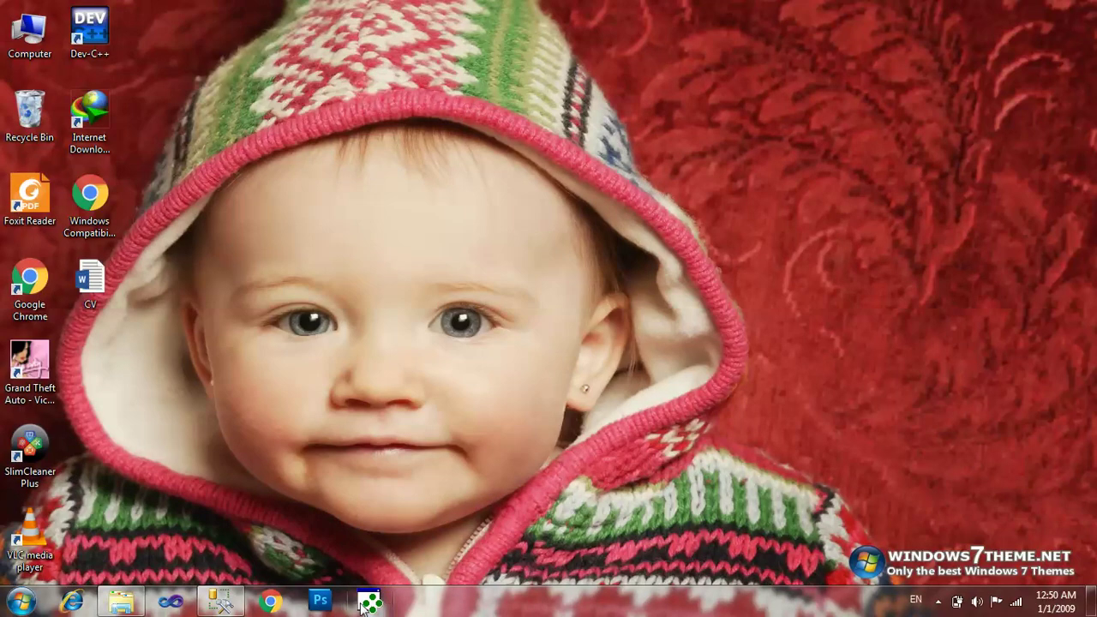
left_click(361, 605)
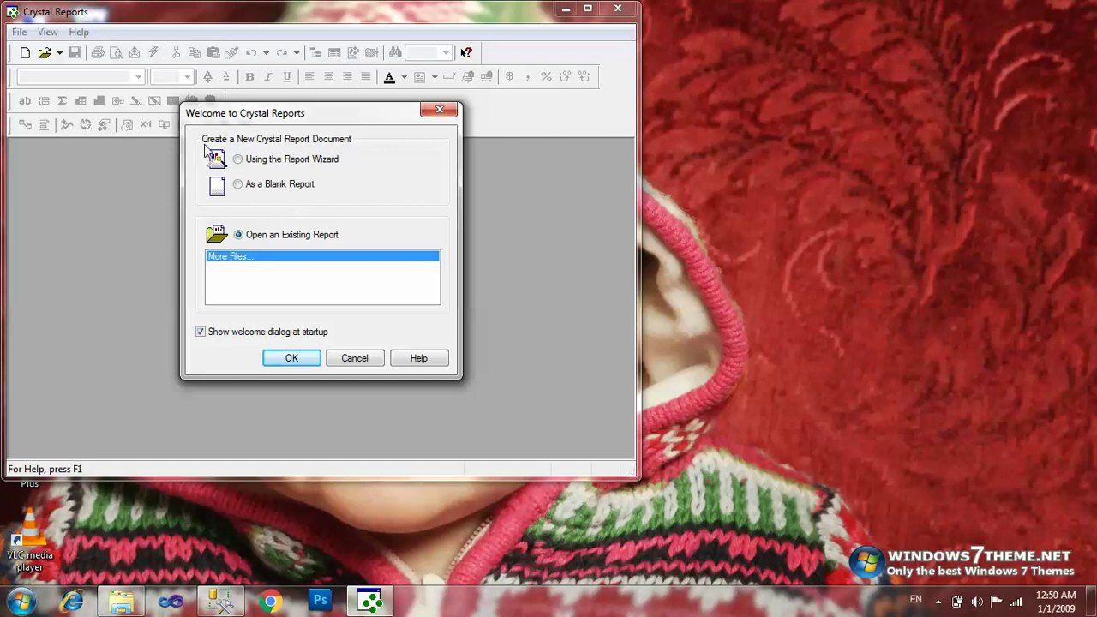
left_click(254, 167)
- Look over the Cross-Tab, Mail Label and OLAP types, then start the Standard report wizard
left_click(291, 360)
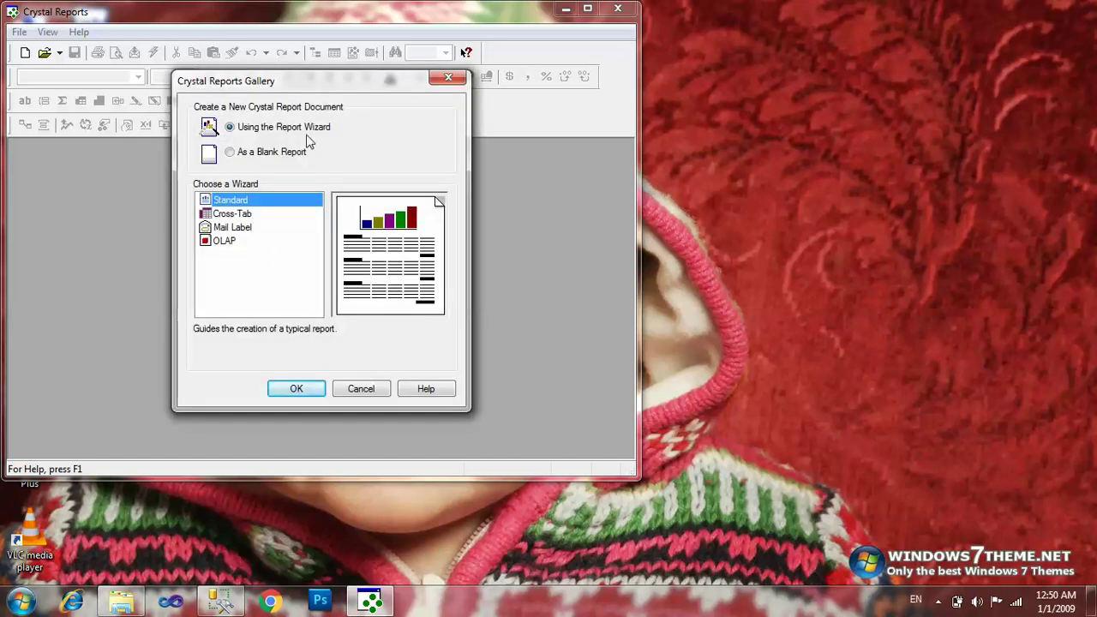
left_click(241, 214)
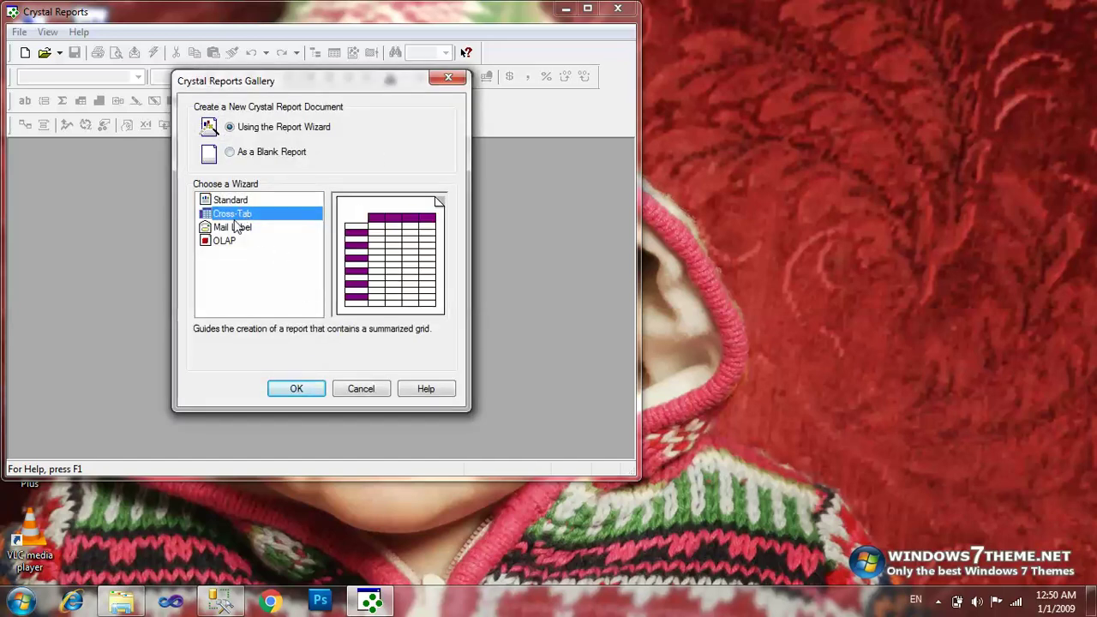
left_click(234, 229)
left_click(222, 244)
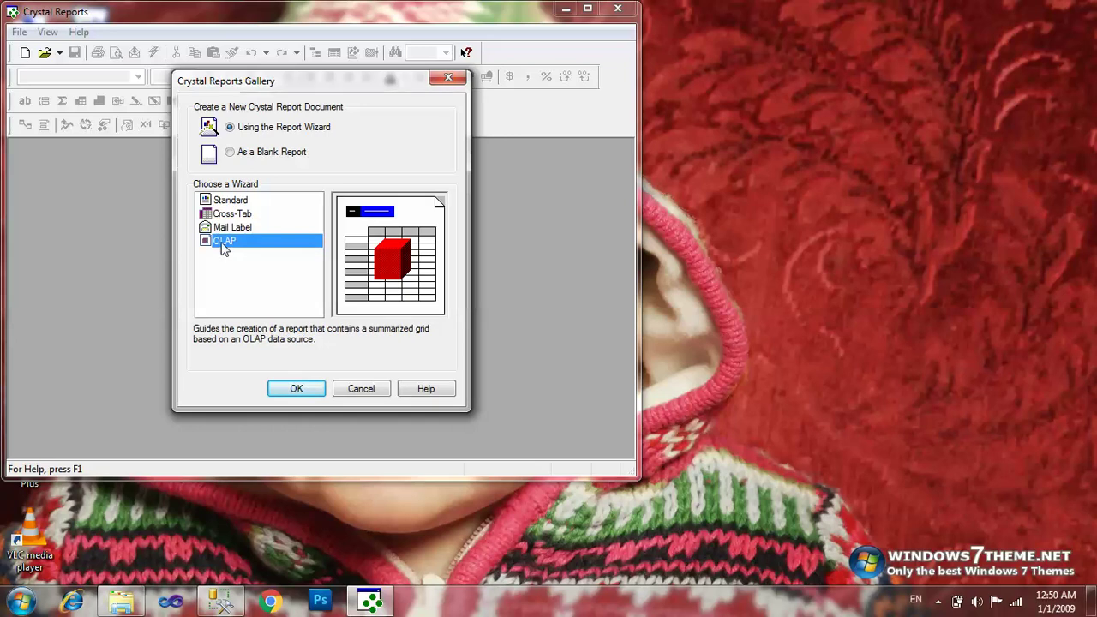
left_click(232, 202)
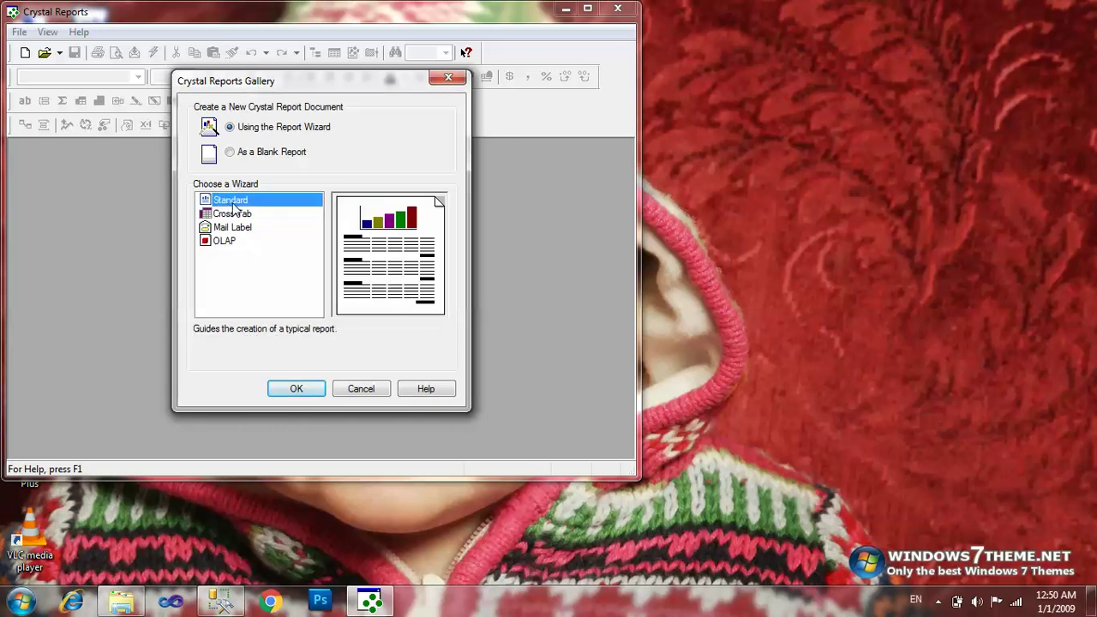
left_click(300, 388)
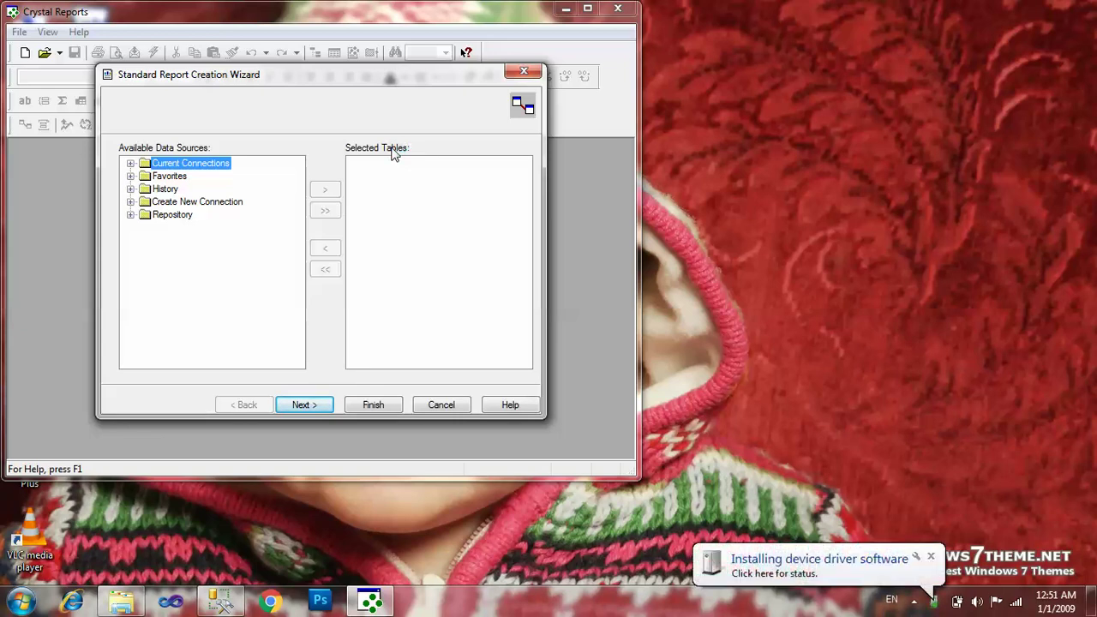
- Create a new OLE DB (ADO) connection with the Microsoft OLE DB Provider for SQL Server
left_click(132, 203)
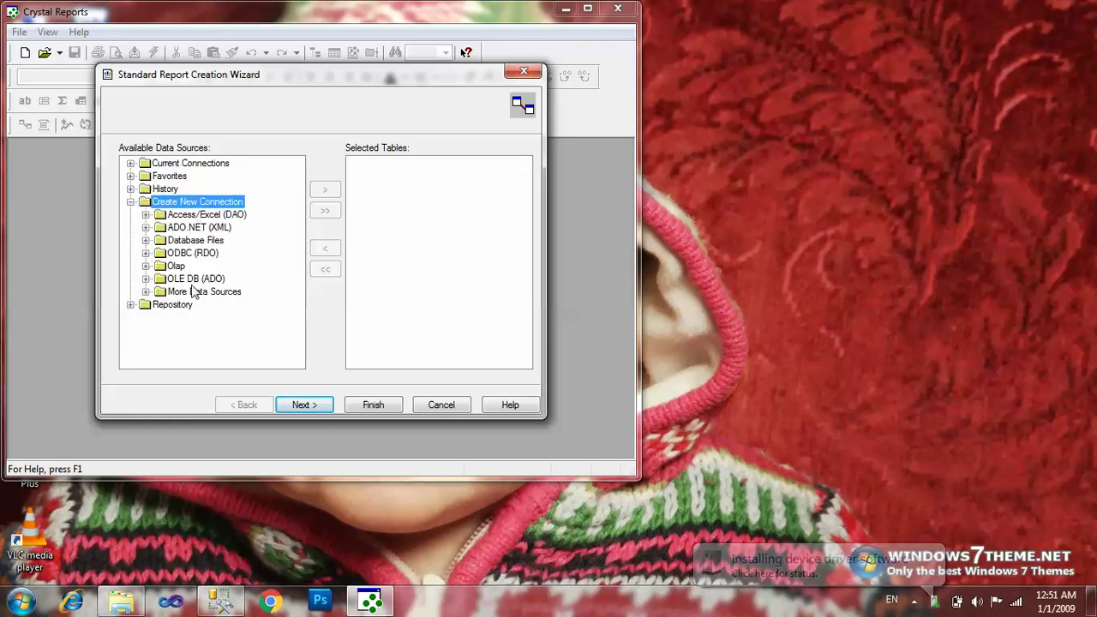
left_click(145, 280)
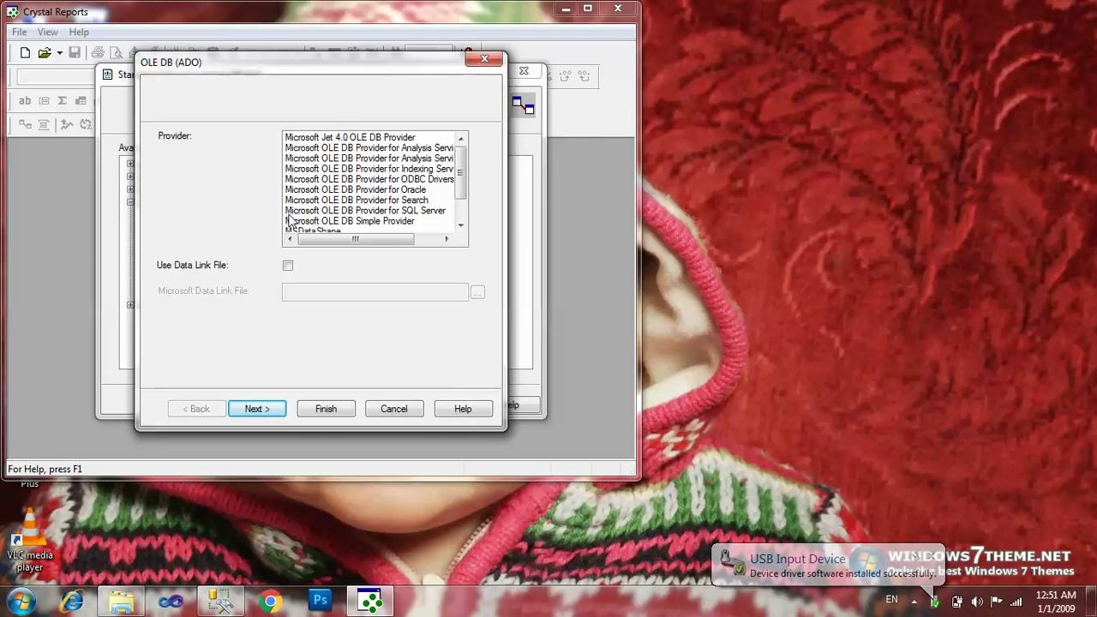
double_click(407, 212)
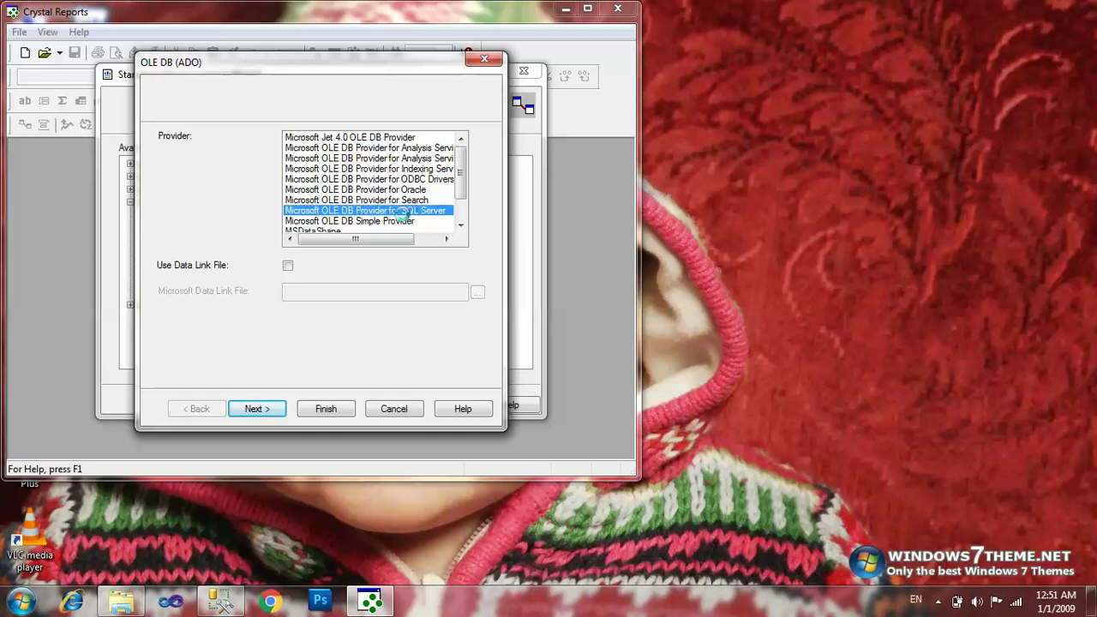
- Pick server DESKTOP-9ALVJVH, enter the SQL login and password, load databases, then switch to SSMS
left_click(461, 139)
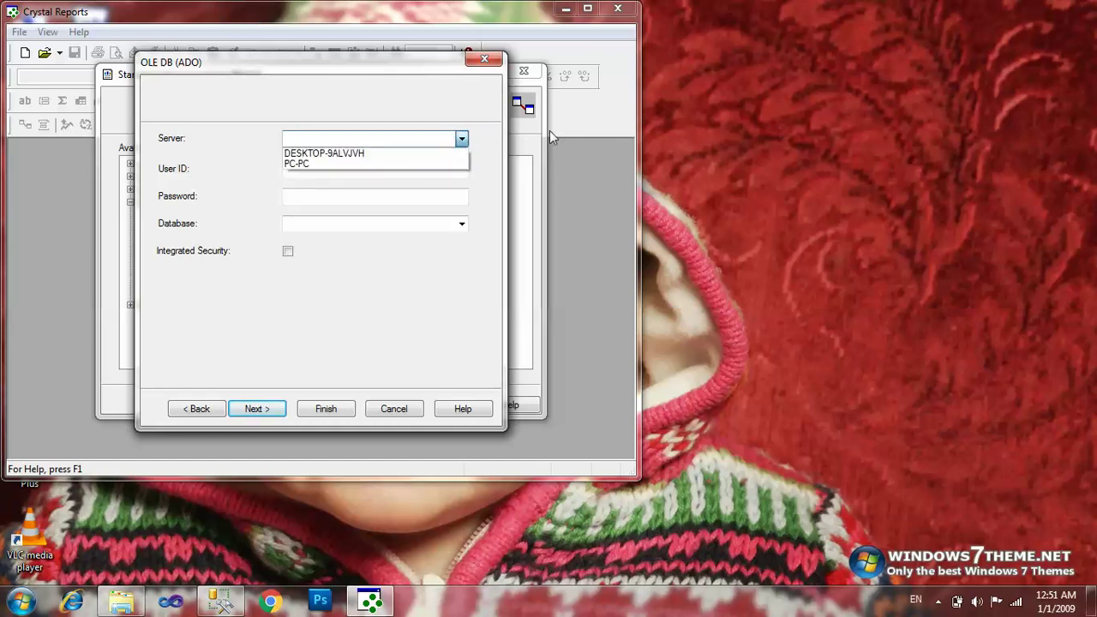
left_click(419, 154)
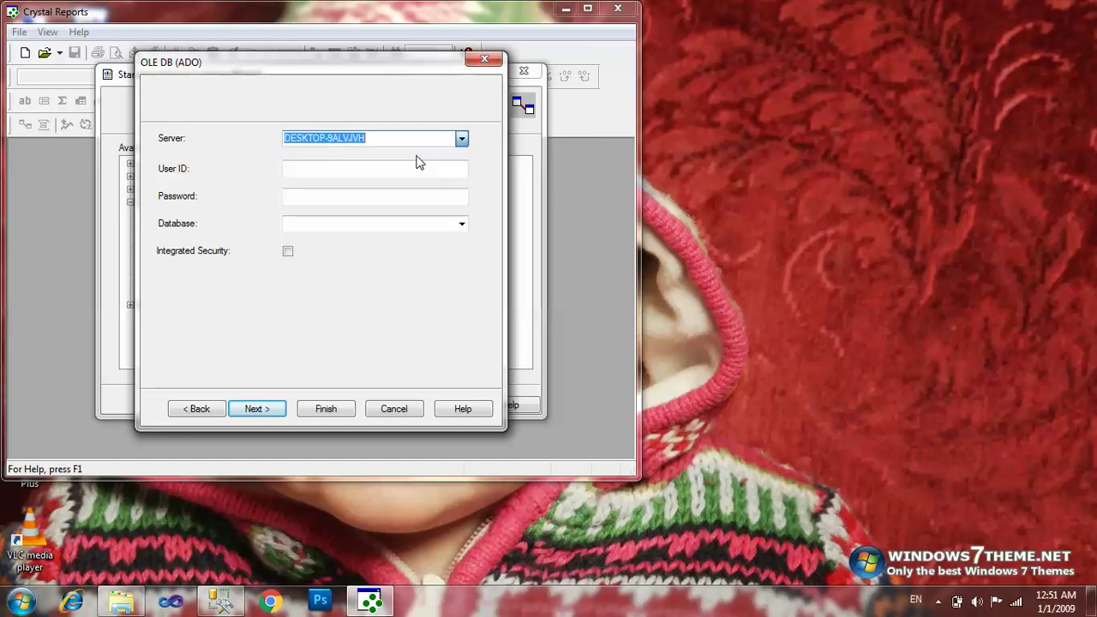
left_click(418, 168)
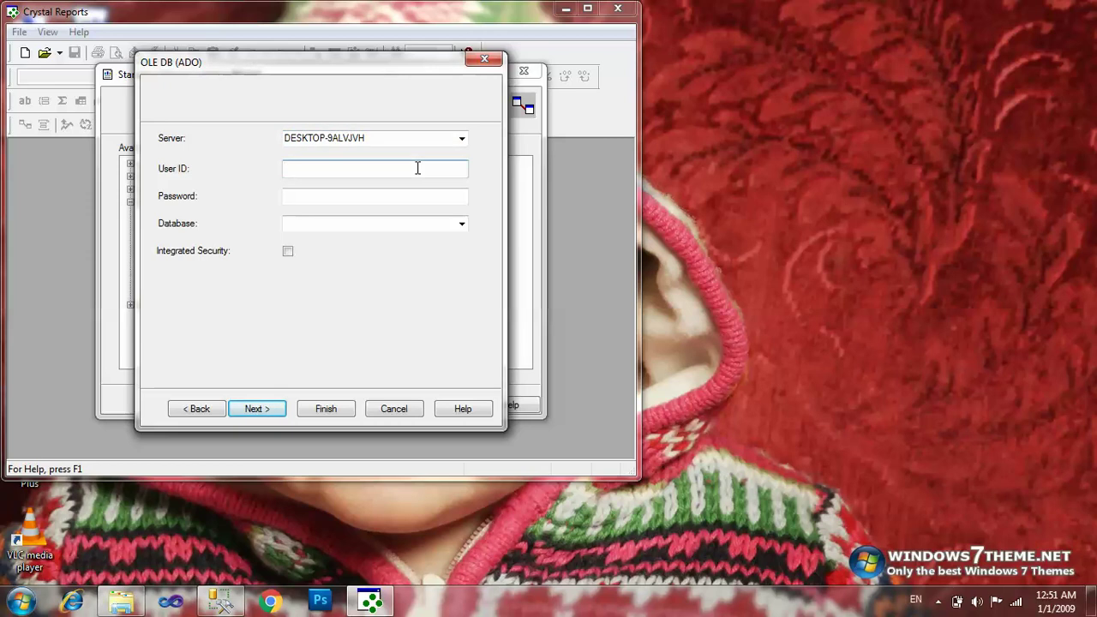
type("sa")
key("Tab")
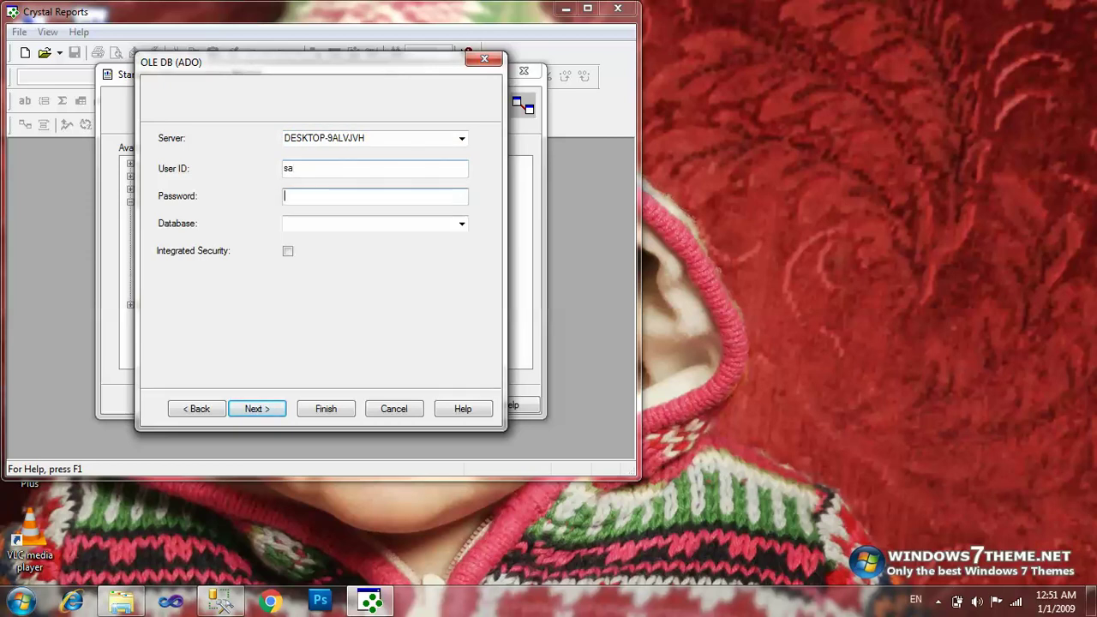
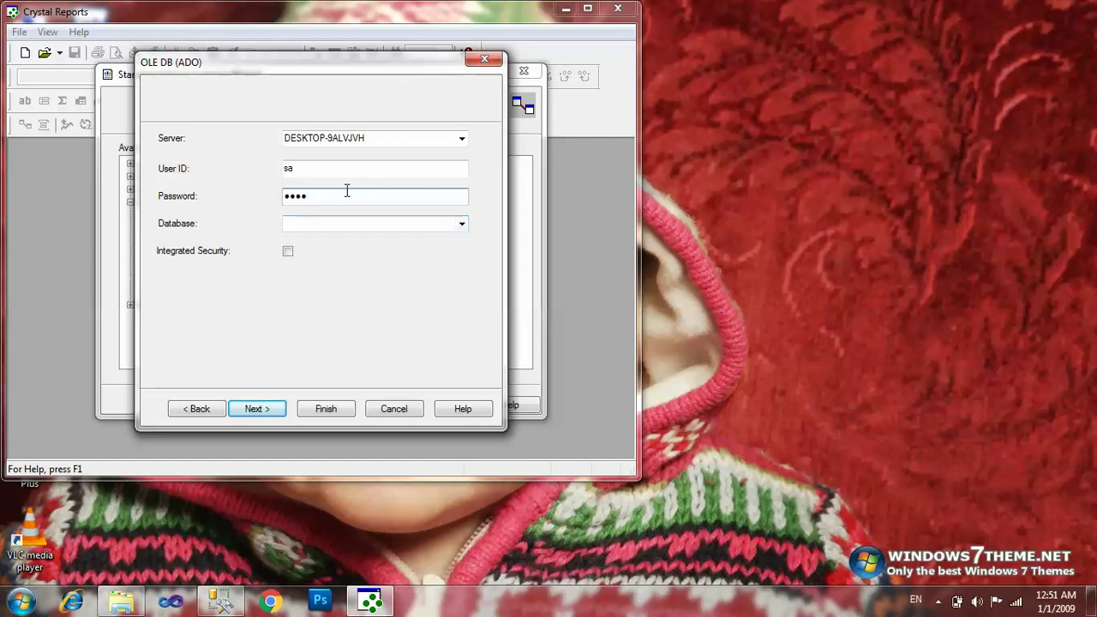
left_click(462, 223)
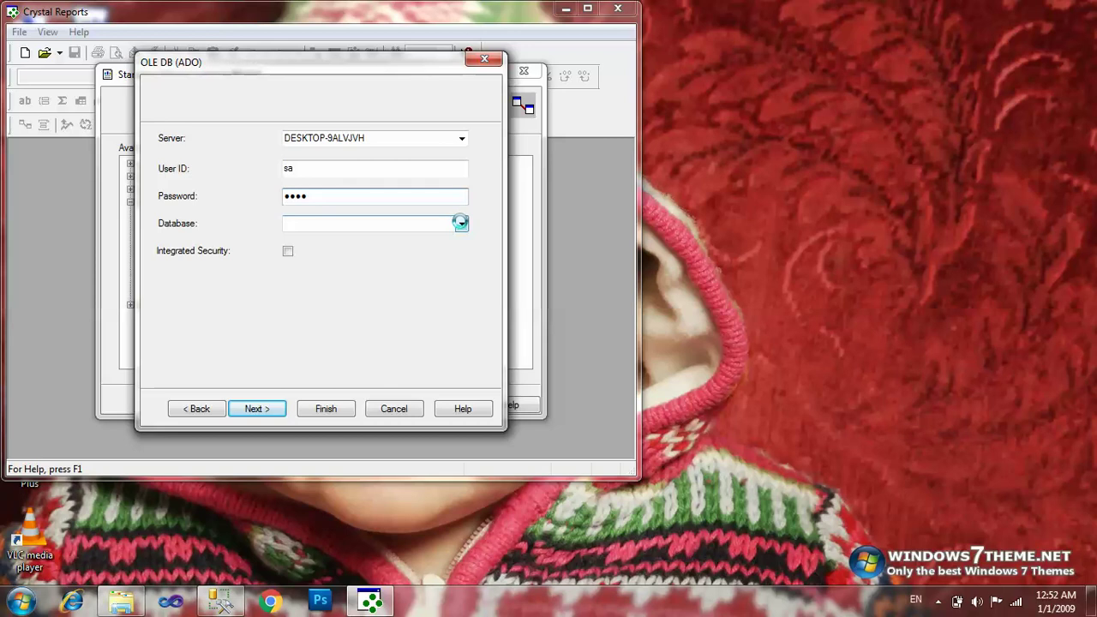
left_click(210, 605)
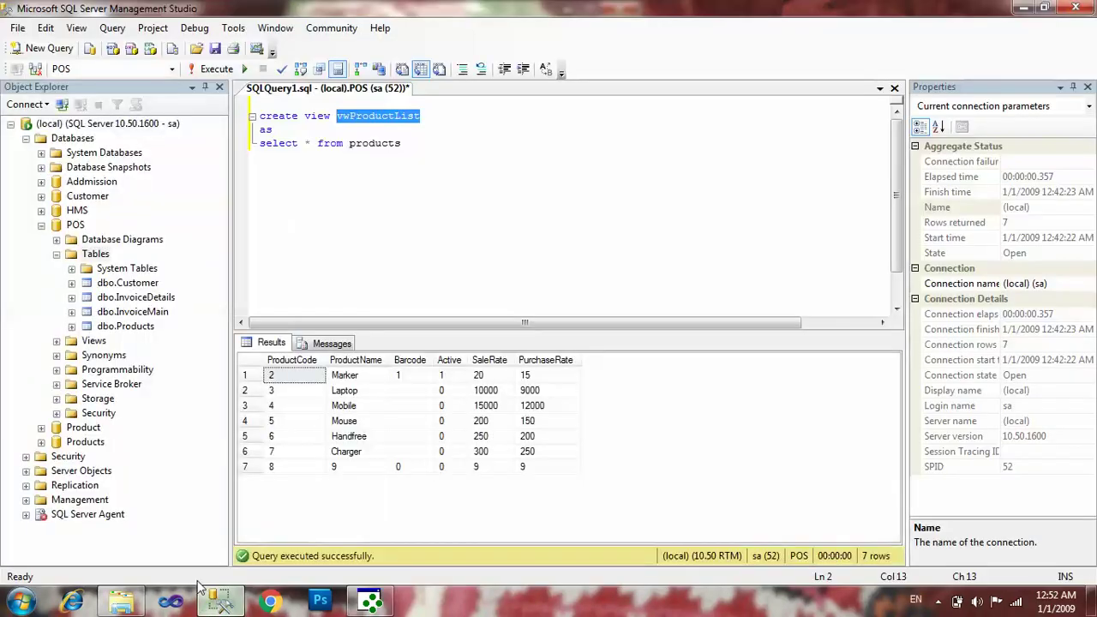
left_click(1024, 8)
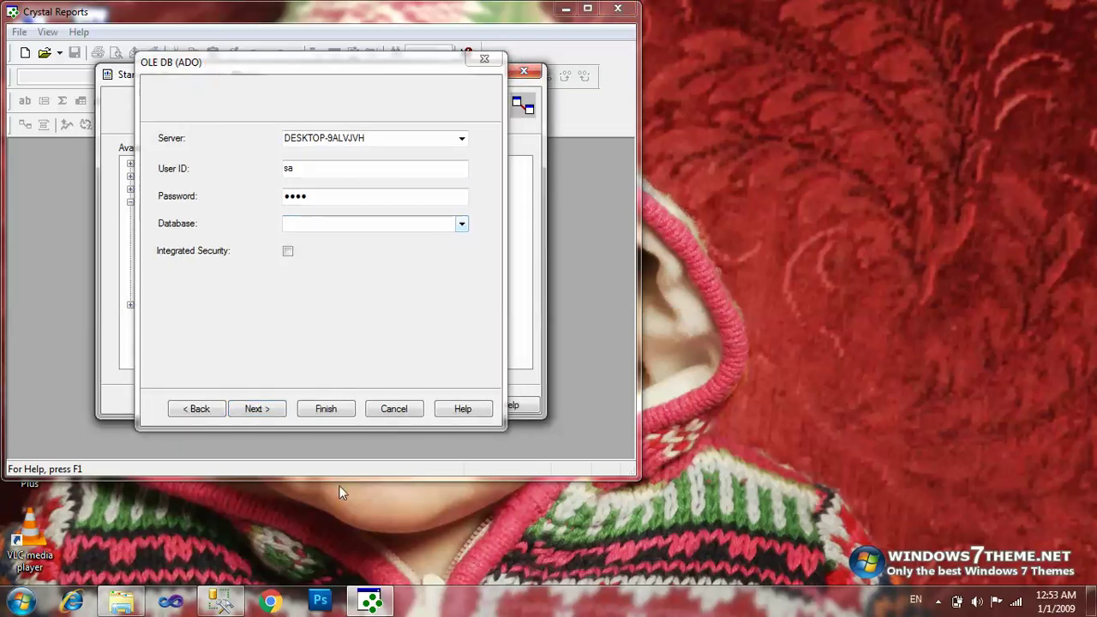
- Return to the connection details, pick server PC-PC, and enter the SQL login and password
left_click(199, 410)
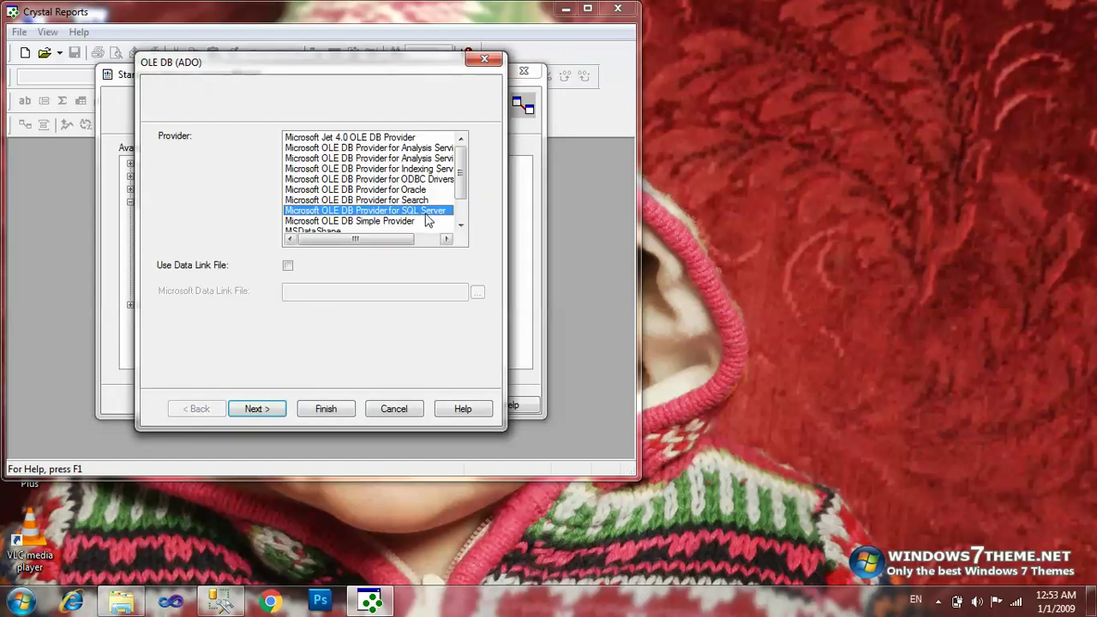
left_click(256, 409)
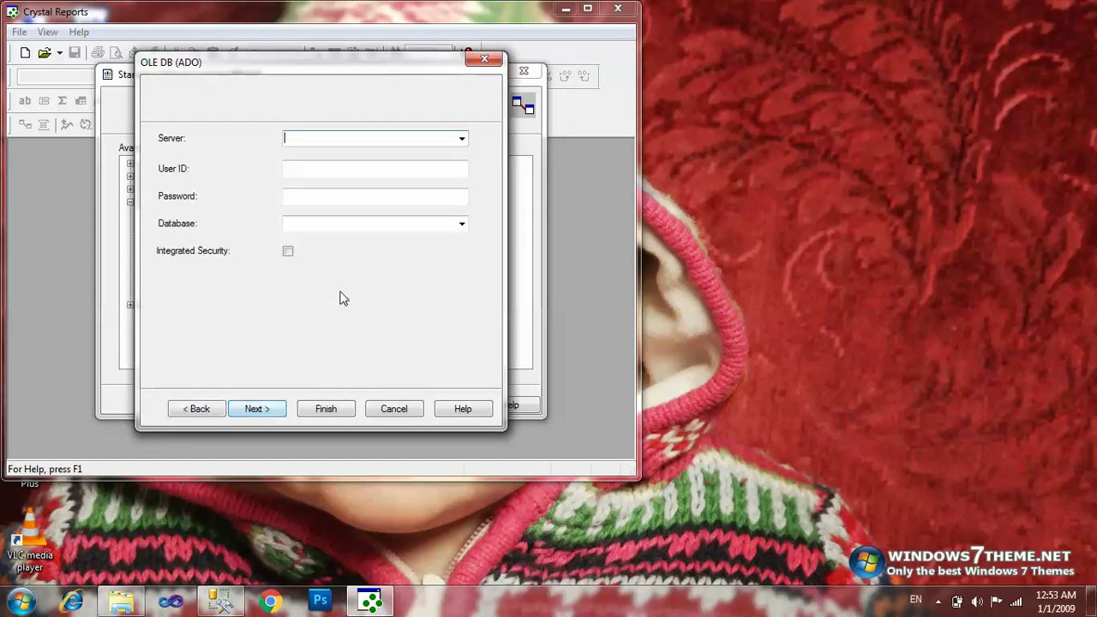
left_click(462, 138)
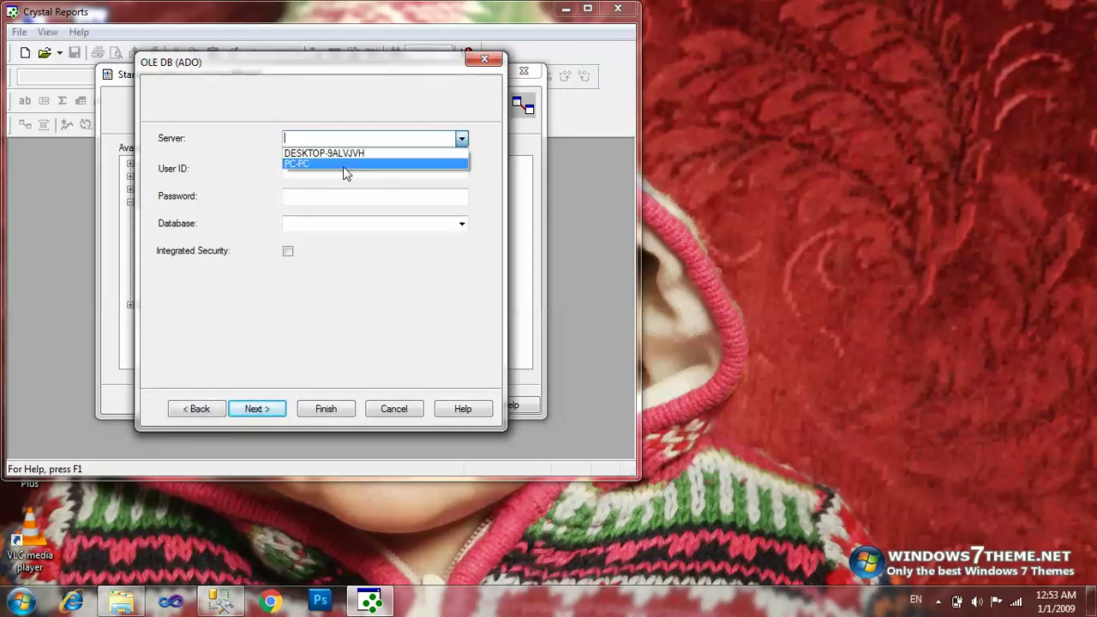
left_click(343, 168)
left_click(344, 170)
type("sa")
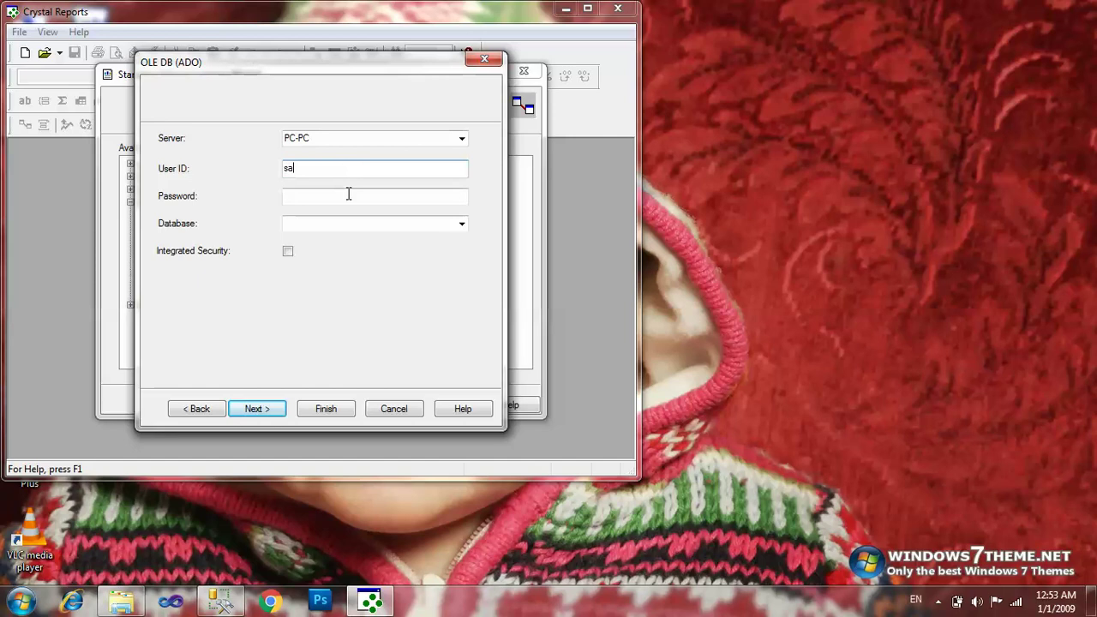
left_click(349, 196)
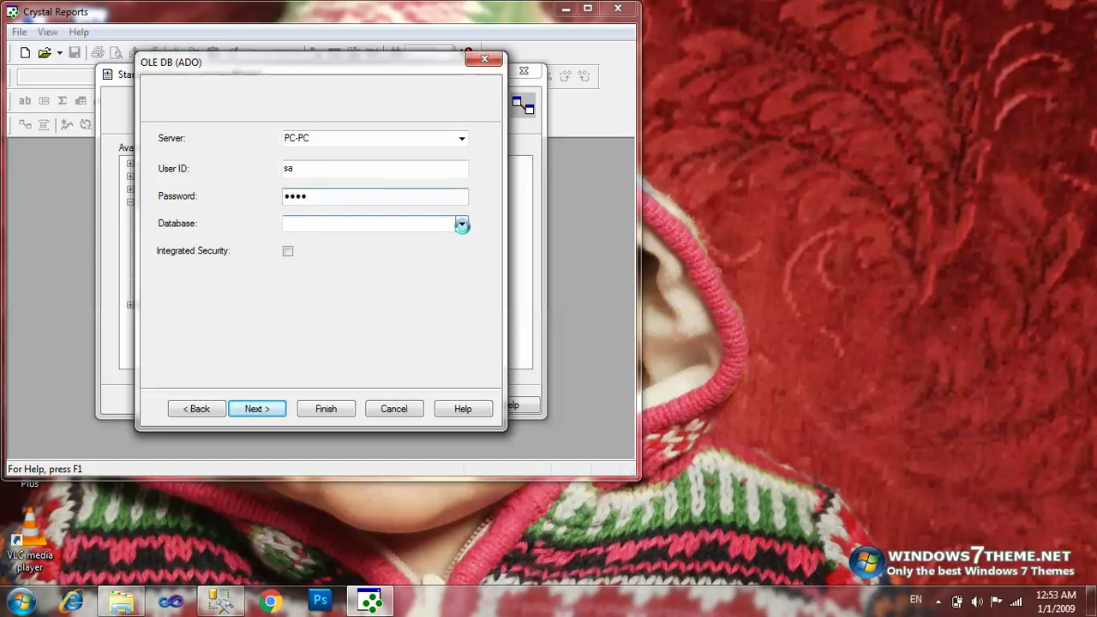
- Choose the POS database, finish creating the connection, and expand POS in the tree
left_click(461, 224)
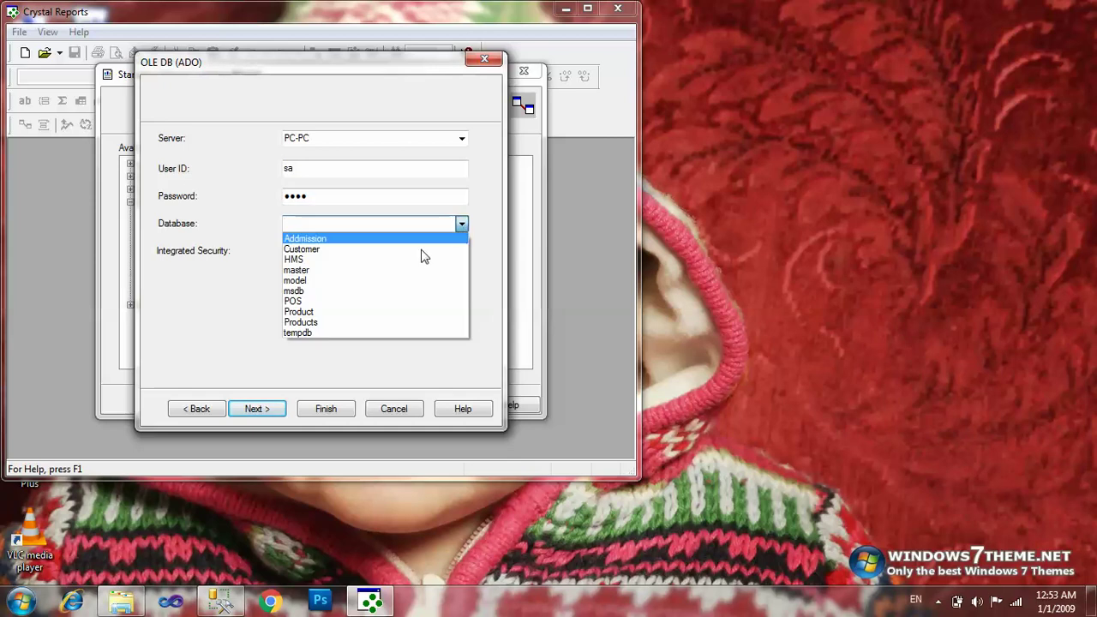
left_click(368, 302)
left_click(255, 409)
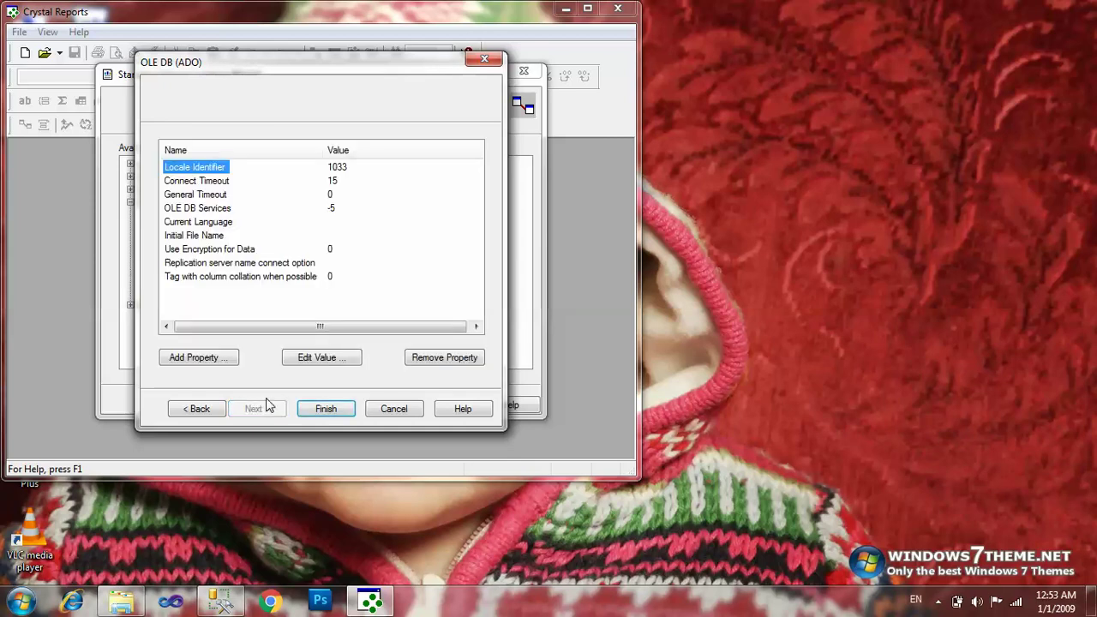
left_click(315, 410)
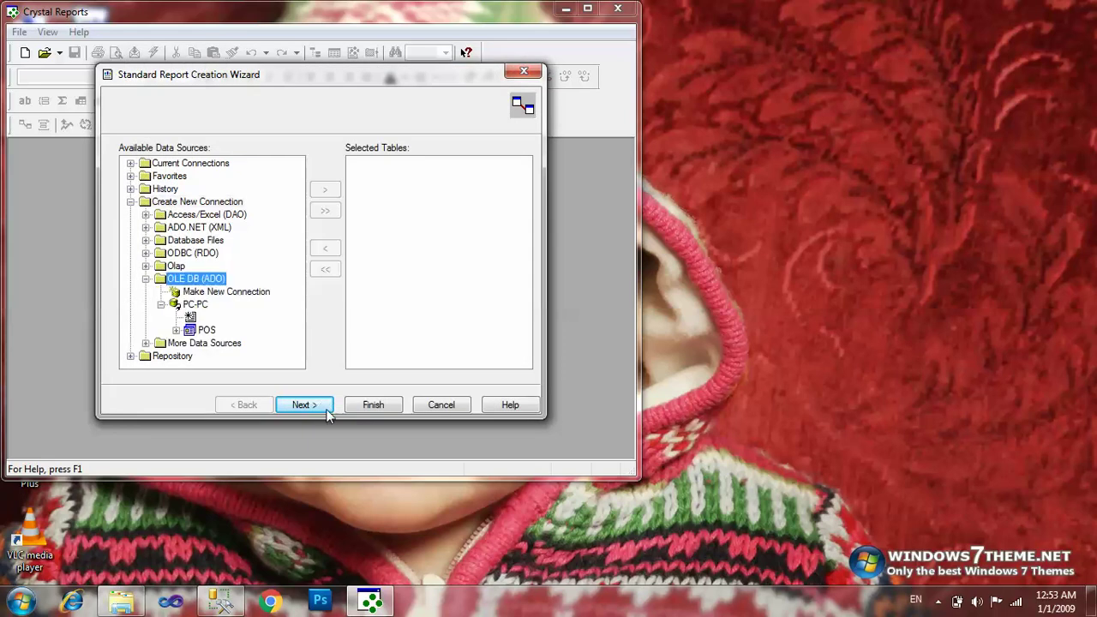
left_click(175, 331)
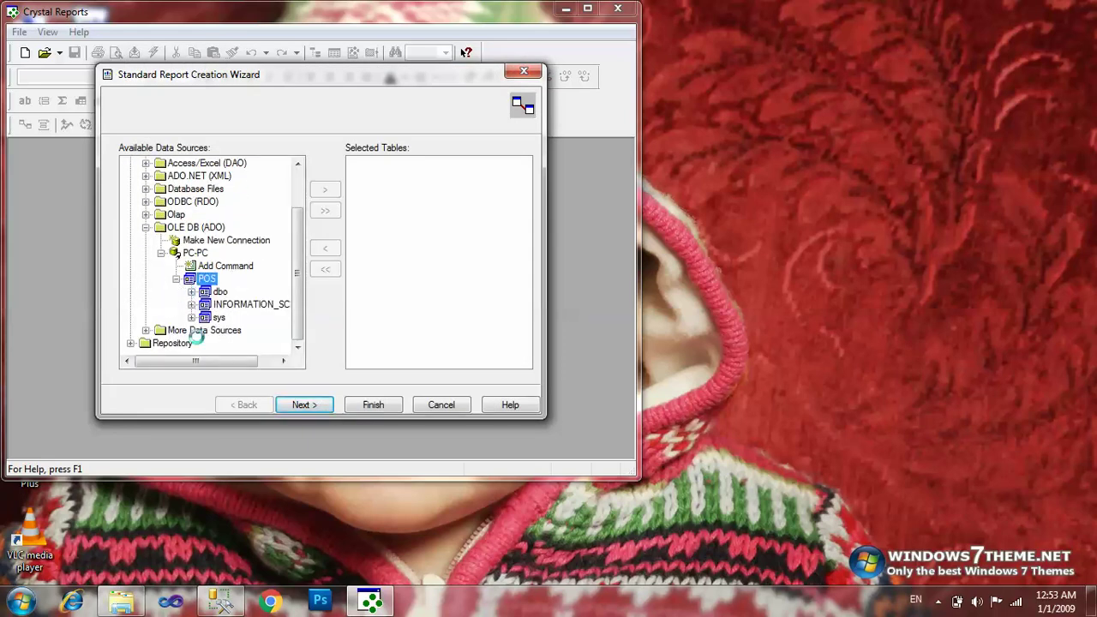
- Expand dbo > Views, add the vwProductList view to Selected Tables, and continue
double_click(218, 292)
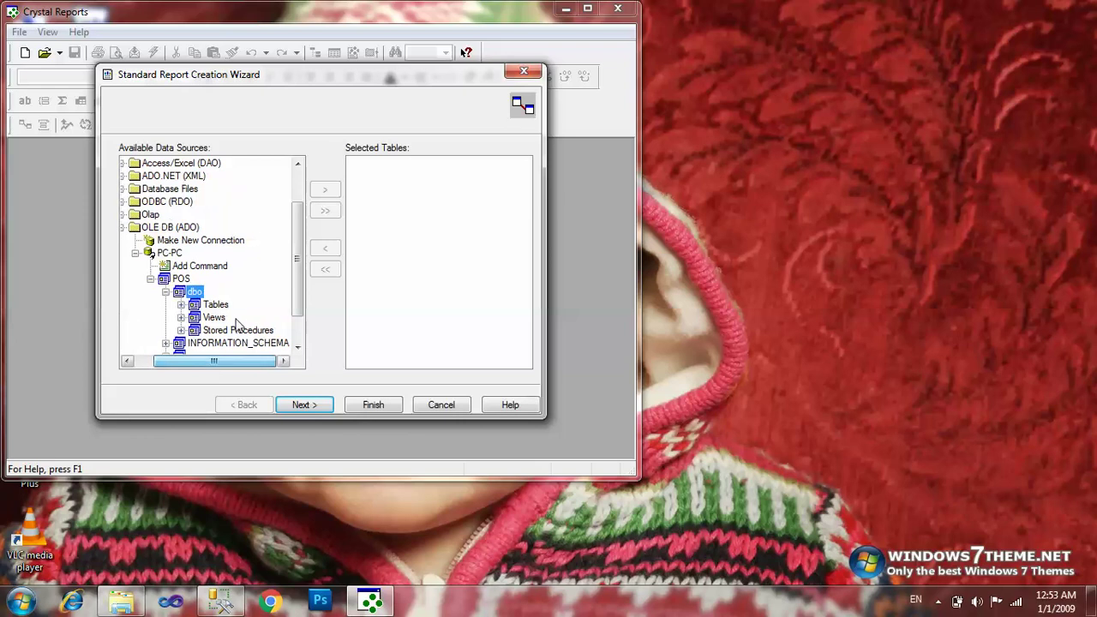
left_click(191, 331)
double_click(188, 292)
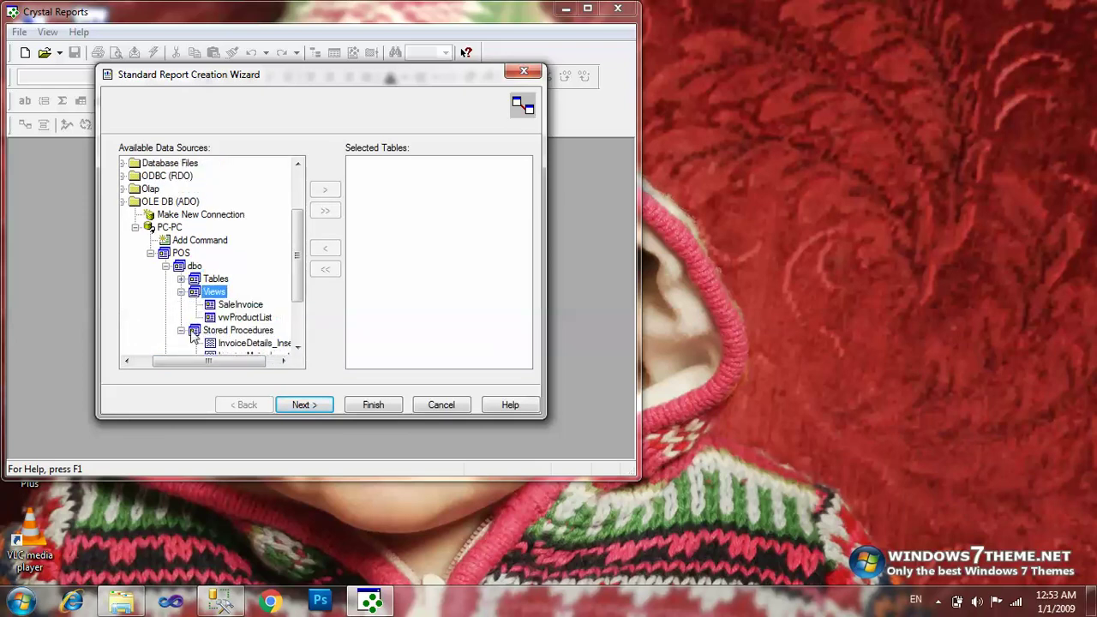
double_click(195, 279)
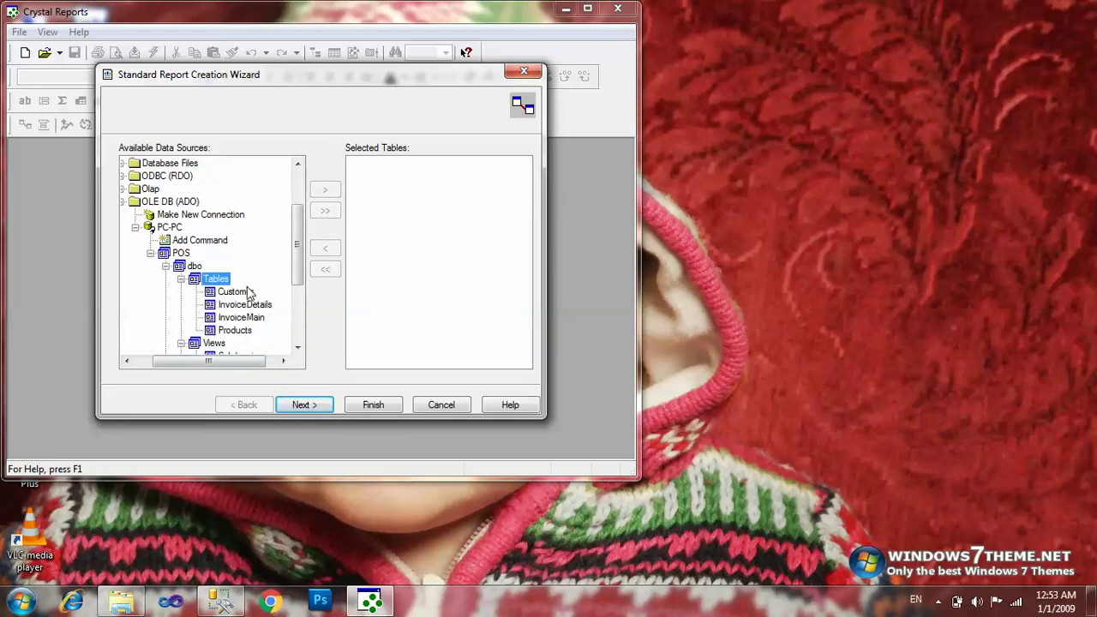
left_click_drag(295, 240, 296, 268)
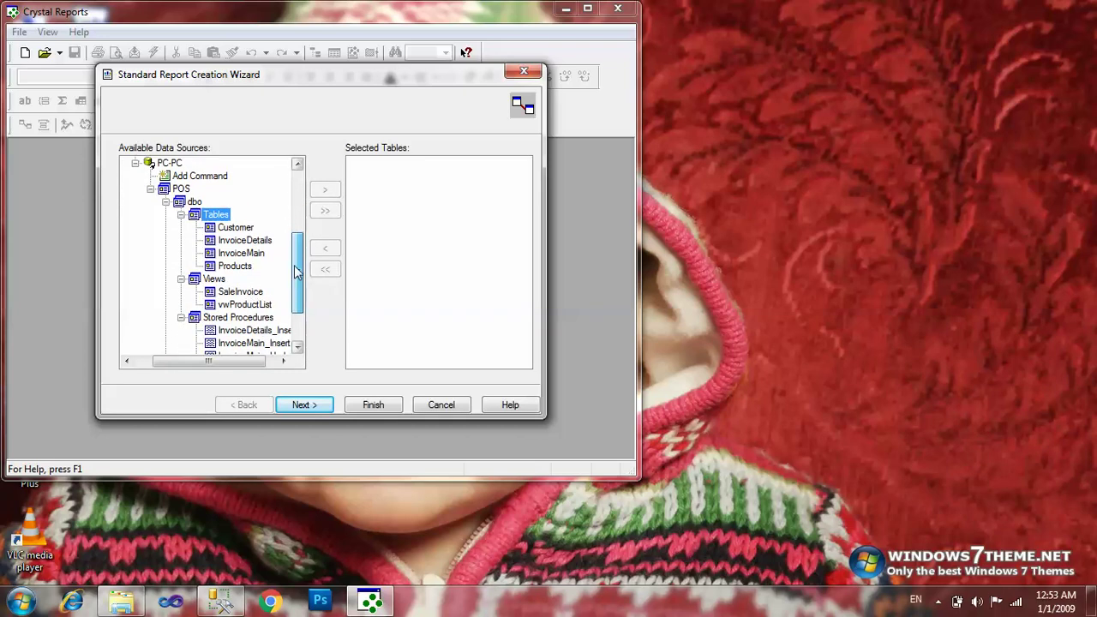
left_click(247, 306)
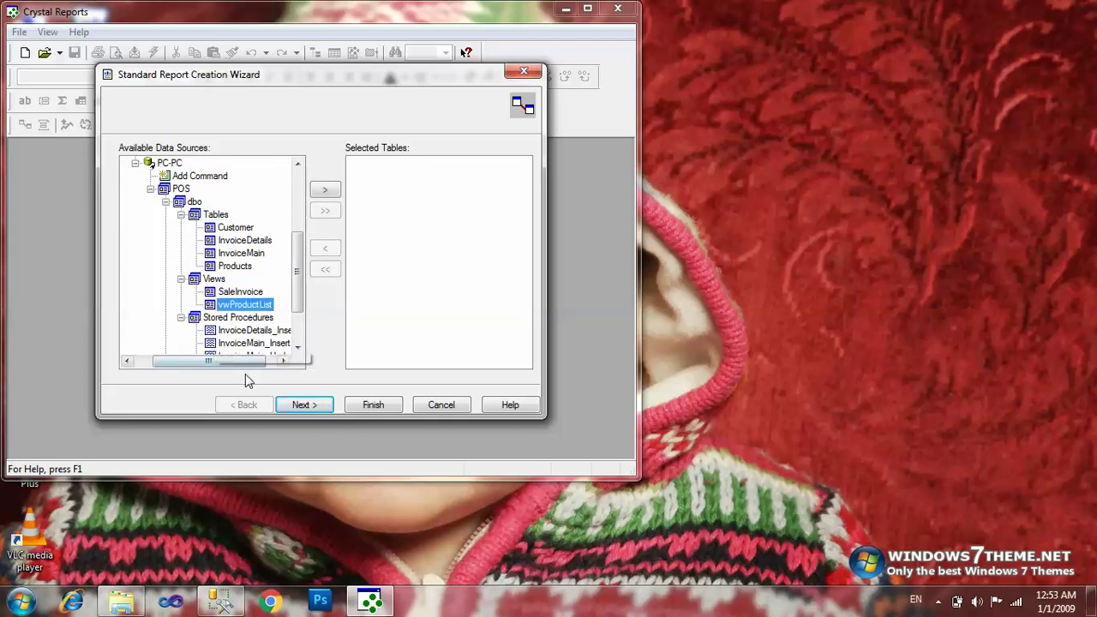
left_click(333, 193)
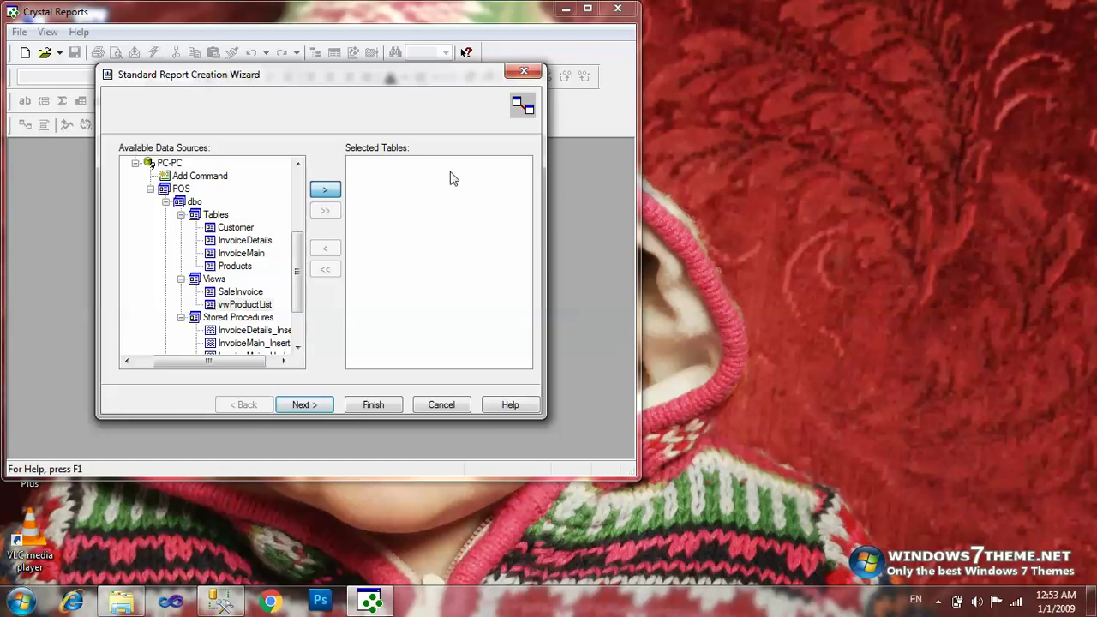
left_click(295, 404)
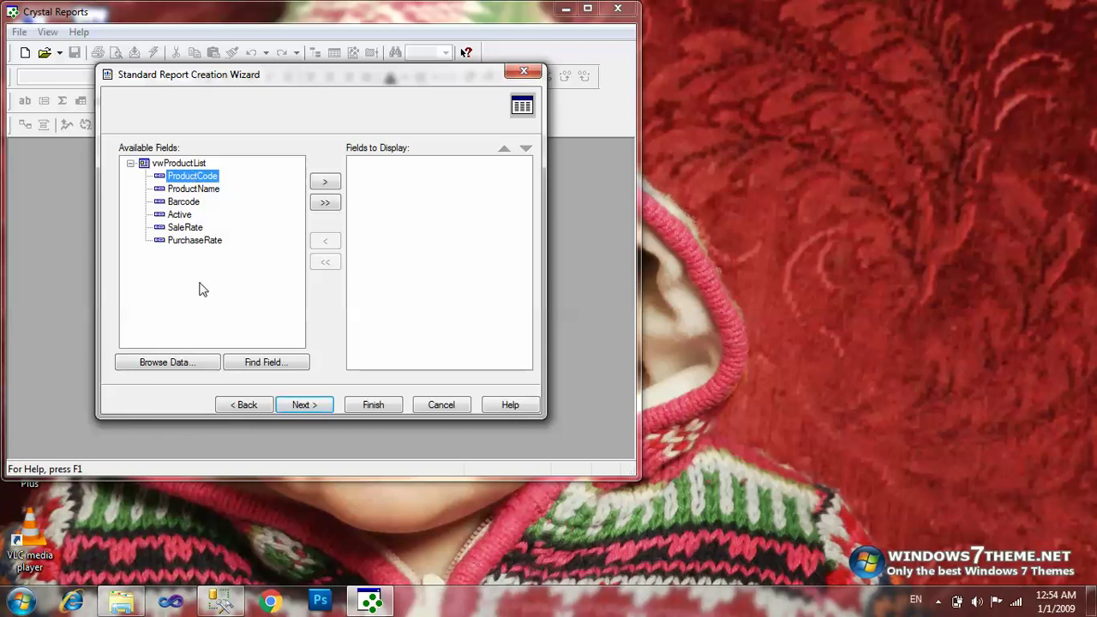
- Add all six vwProductList fields, skip grouping and filtering, and finish the wizard
left_click(221, 601)
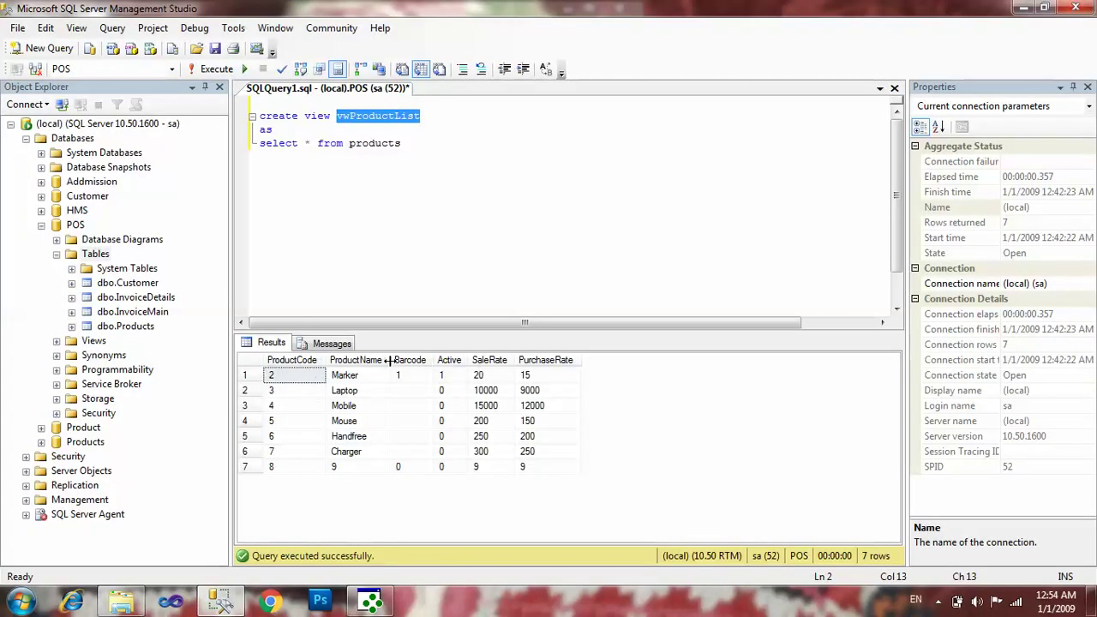
left_click(370, 601)
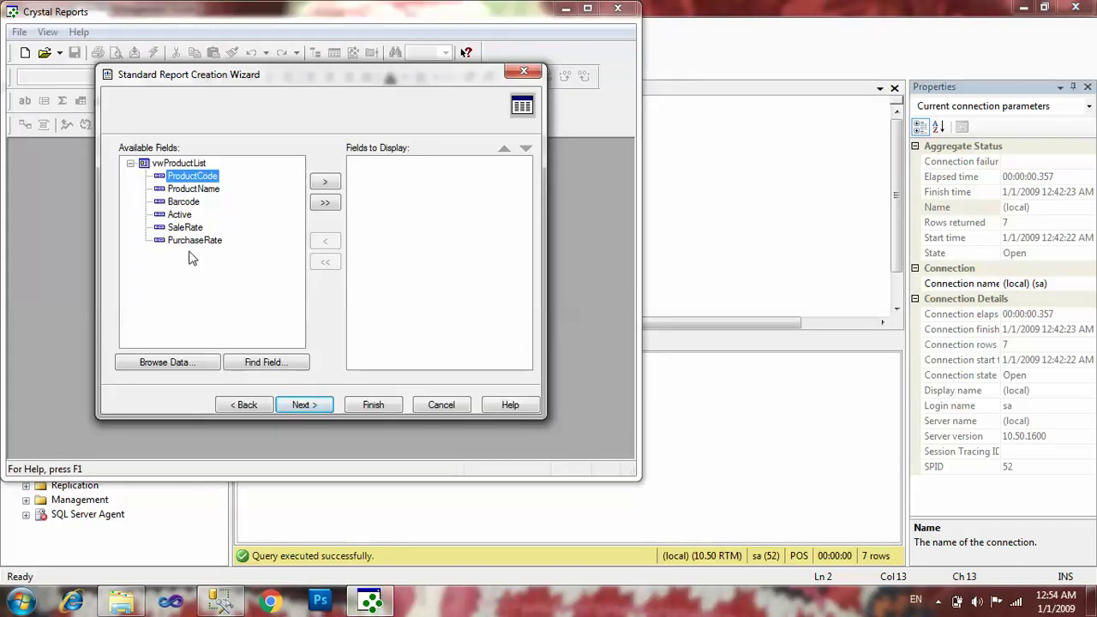
left_click(330, 212)
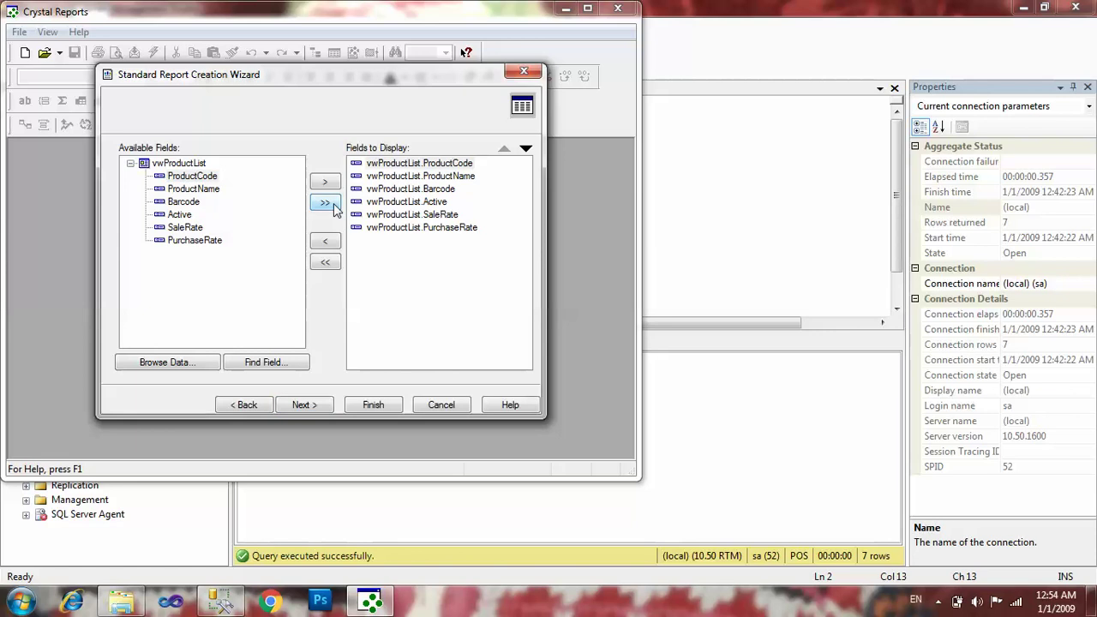
left_click(305, 405)
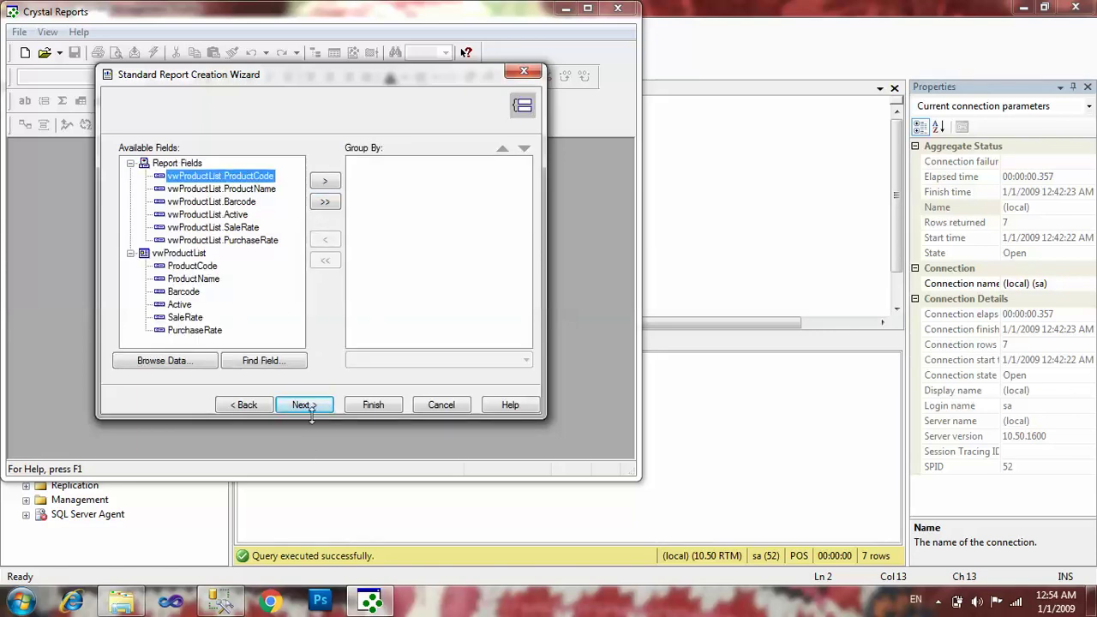
left_click(316, 408)
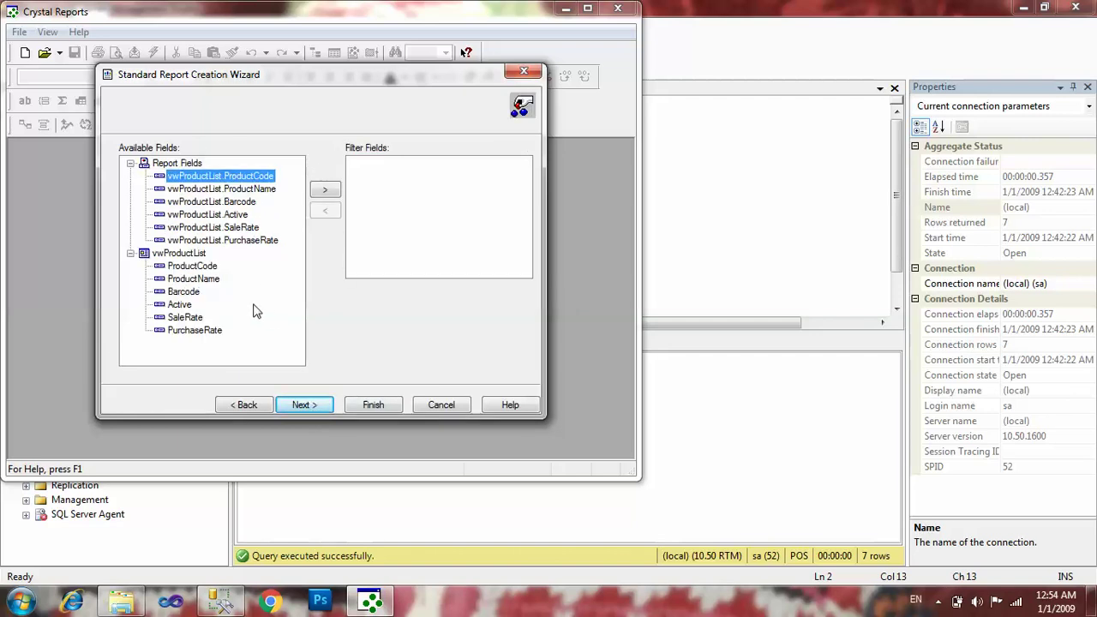
left_click(311, 408)
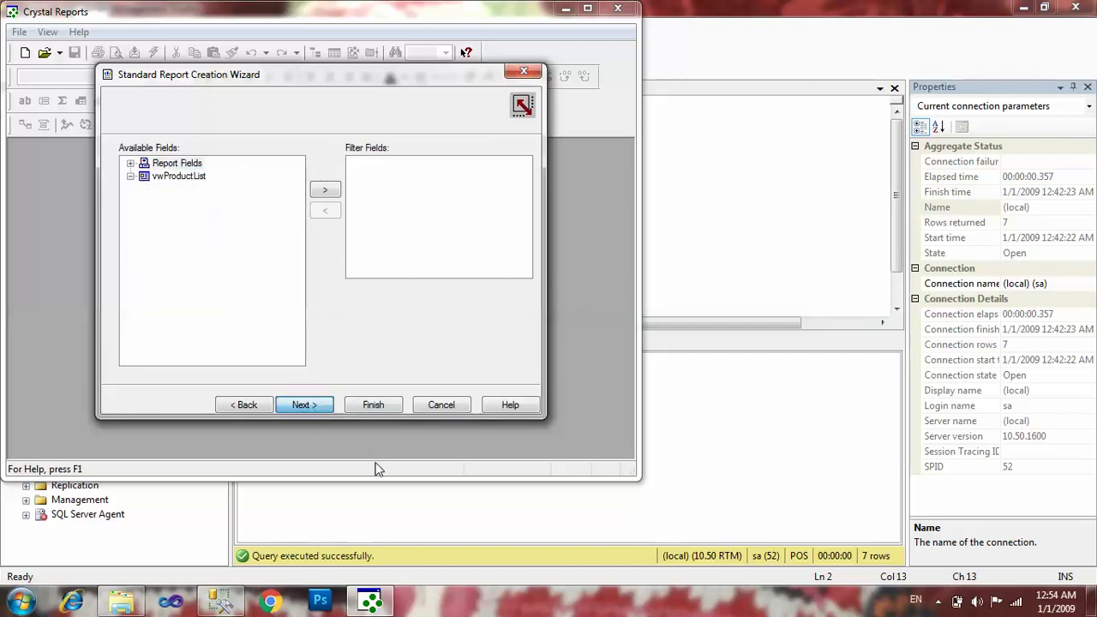
left_click(373, 405)
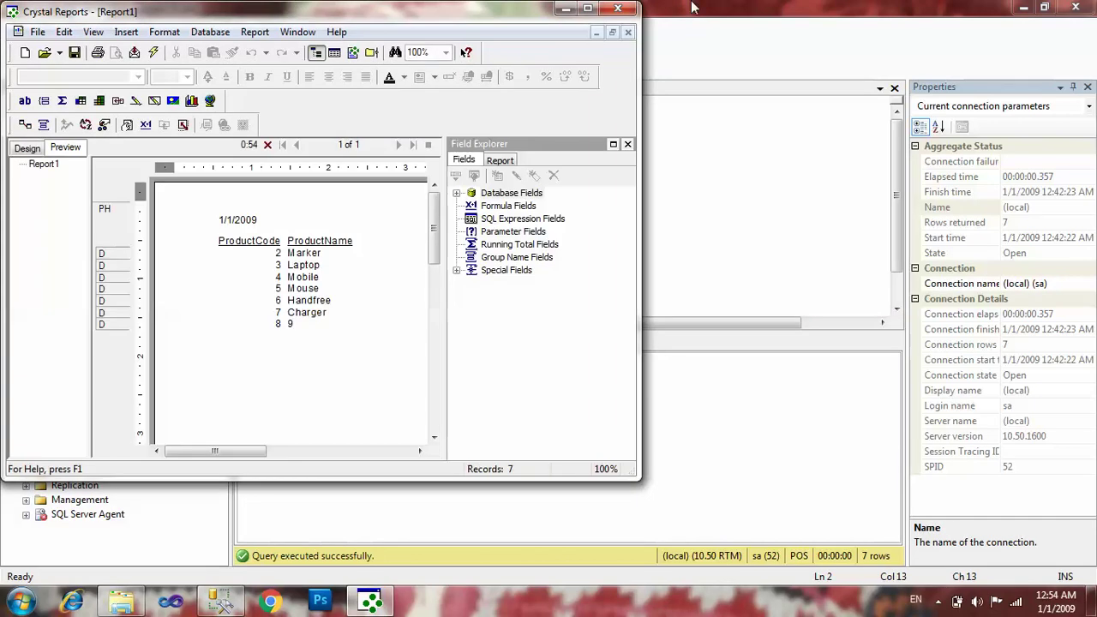
- Maximize the Crystal Reports window, glance at SSMS, then switch Report1 to its Design tab
left_click(587, 9)
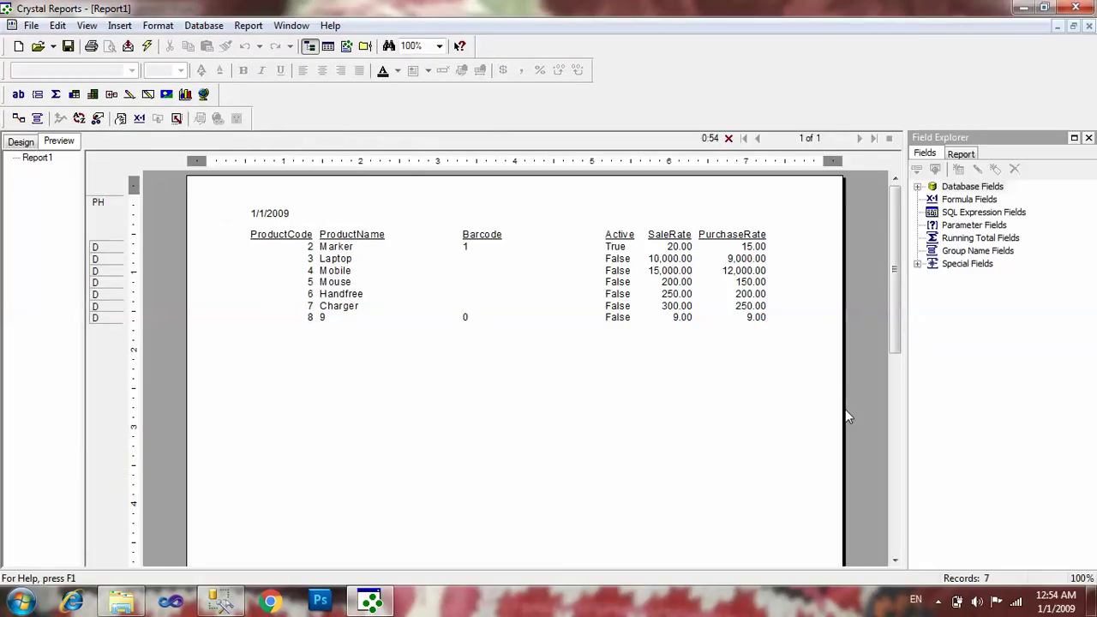
left_click(219, 602)
left_click(371, 602)
left_click(20, 142)
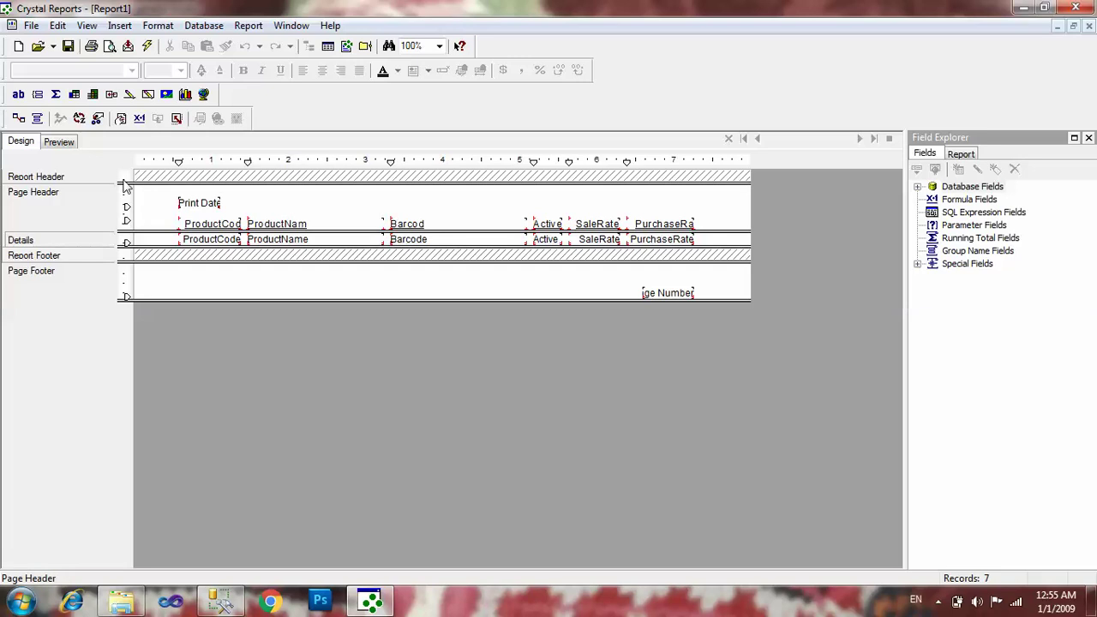
- Make the Report Header, Report Footer and Details sections taller
left_click_drag(124, 185, 124, 211)
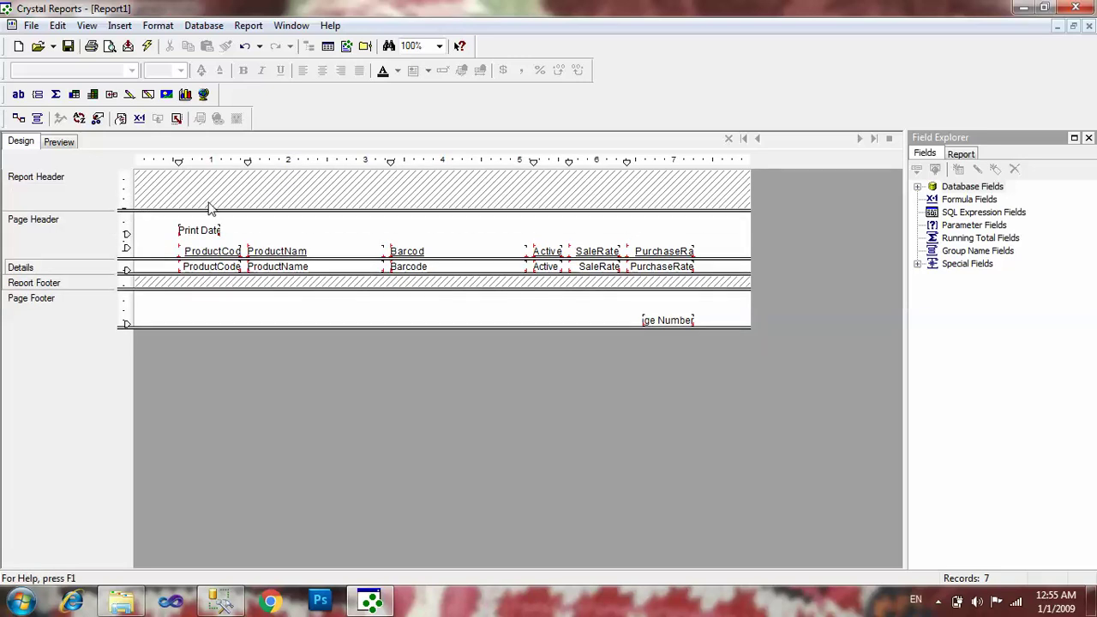
left_click_drag(124, 289, 126, 301)
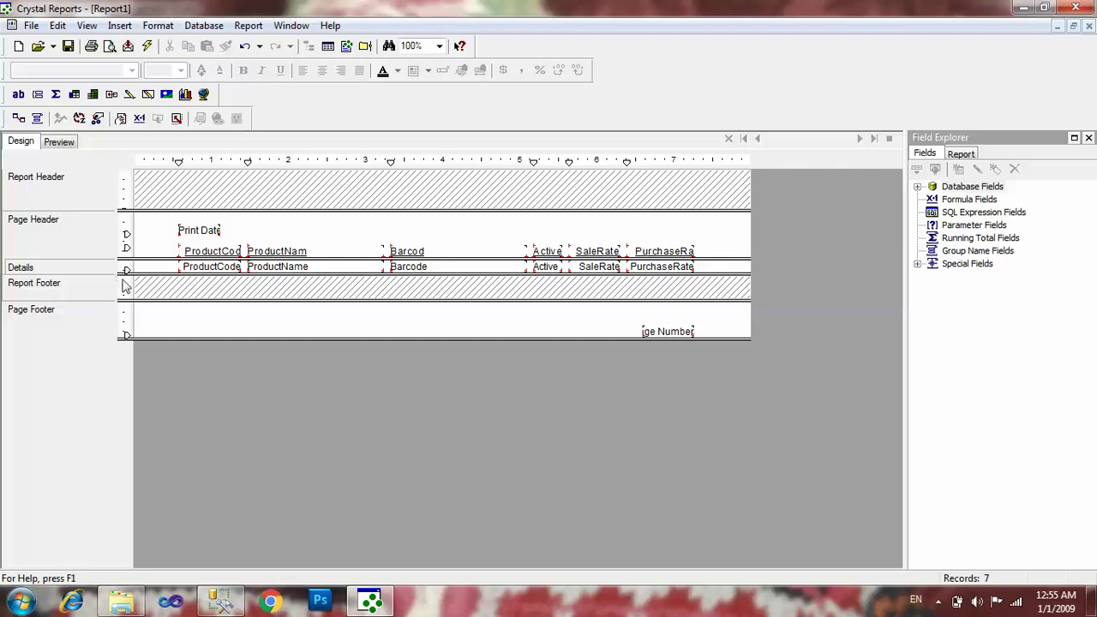
left_click_drag(120, 272, 120, 299)
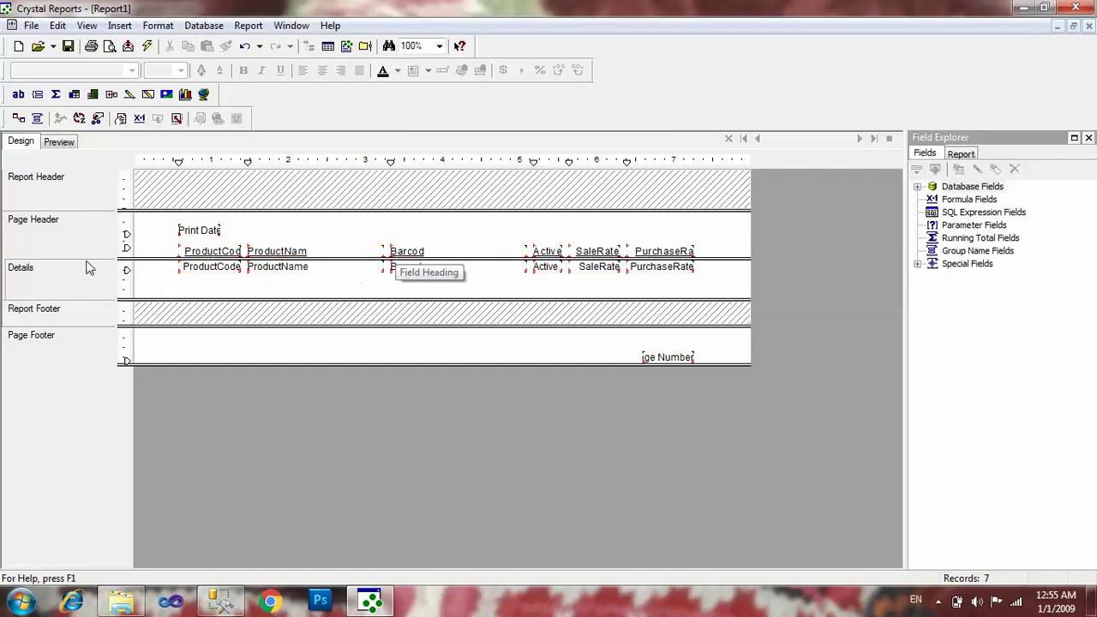
- Shift ProductCode and ProductName left, widen ProductName, move Active, SaleRate and PurchaseRate right, then preview
left_click_drag(218, 269, 148, 283)
left_click_drag(279, 284, 233, 270)
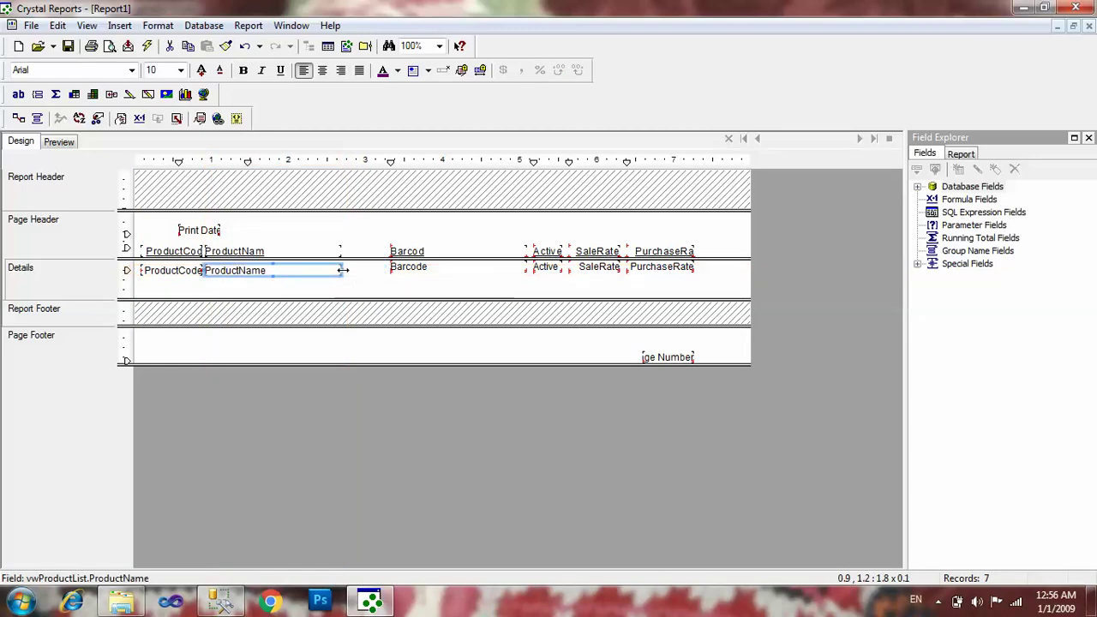
left_click_drag(343, 270, 429, 274)
left_click(426, 271)
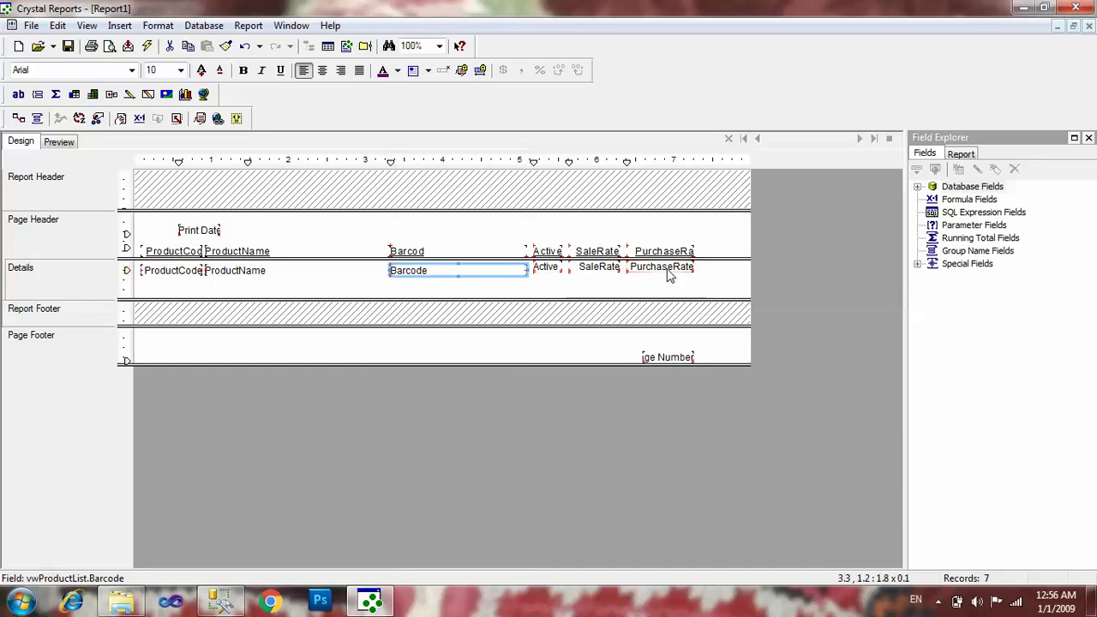
left_click_drag(672, 272, 717, 277)
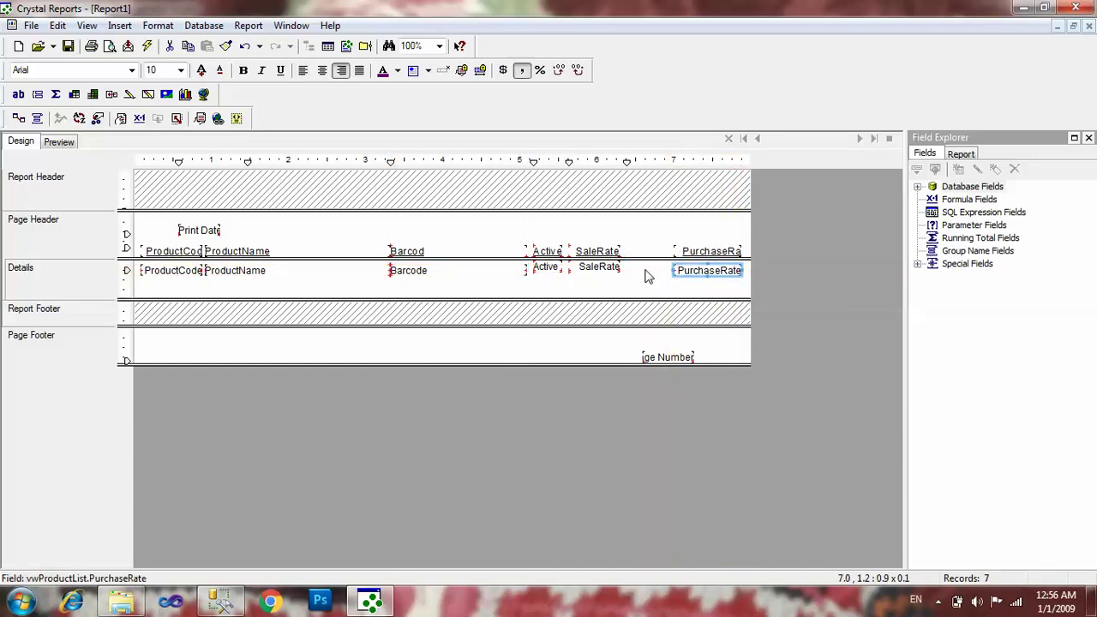
left_click_drag(608, 269, 654, 274)
left_click_drag(549, 272, 563, 274)
left_click(59, 142)
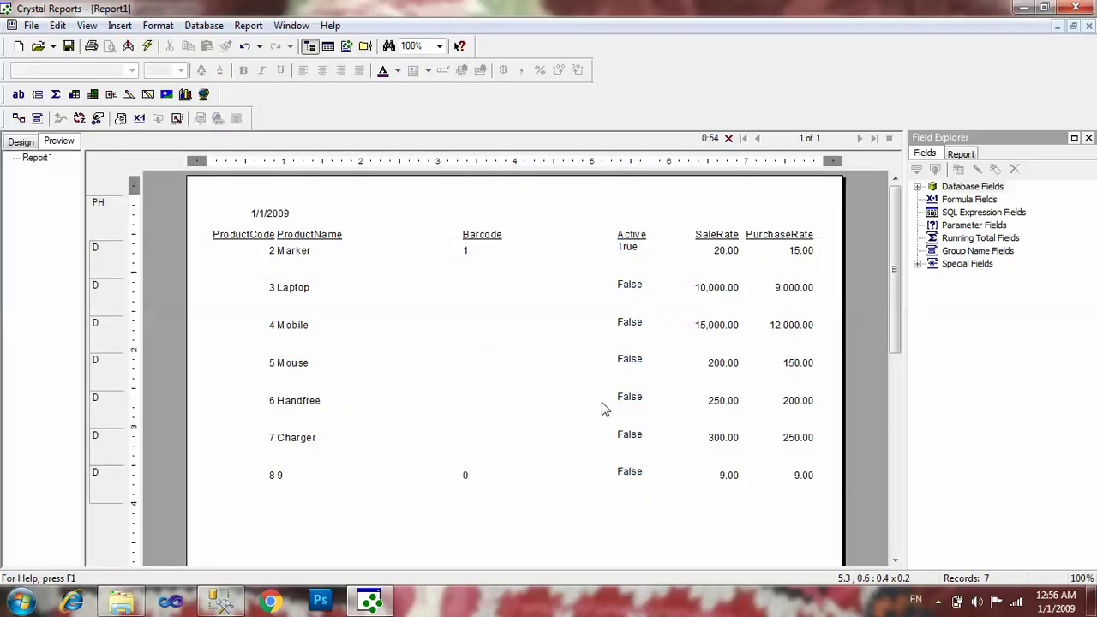
- Centre-align the ProductCode values, then select each row's code from Laptop down to the last row
left_click(248, 252)
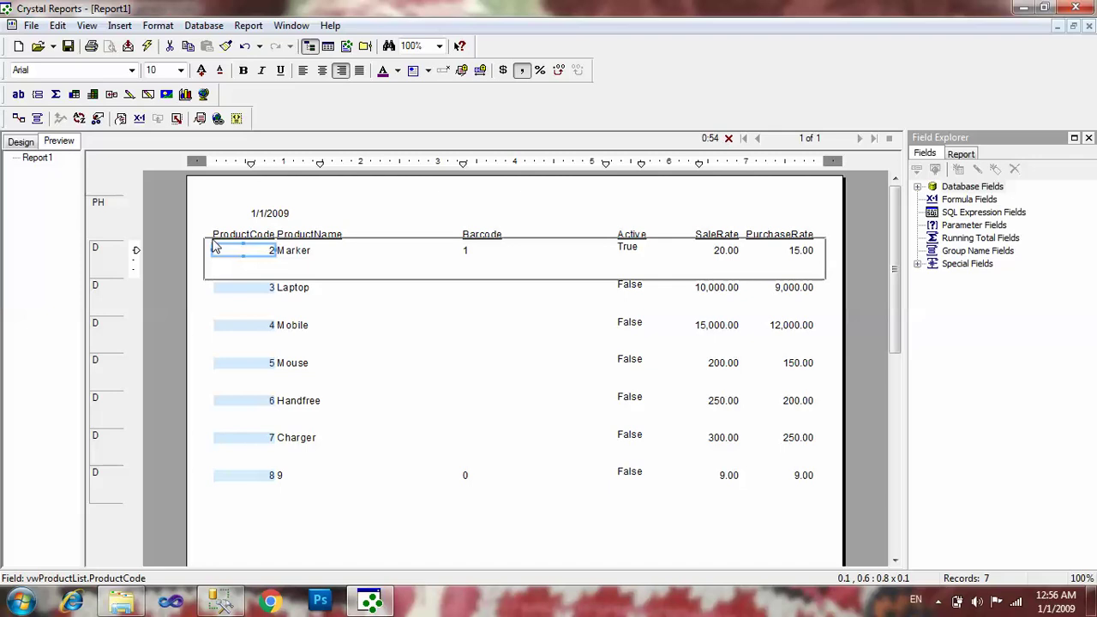
left_click(322, 70)
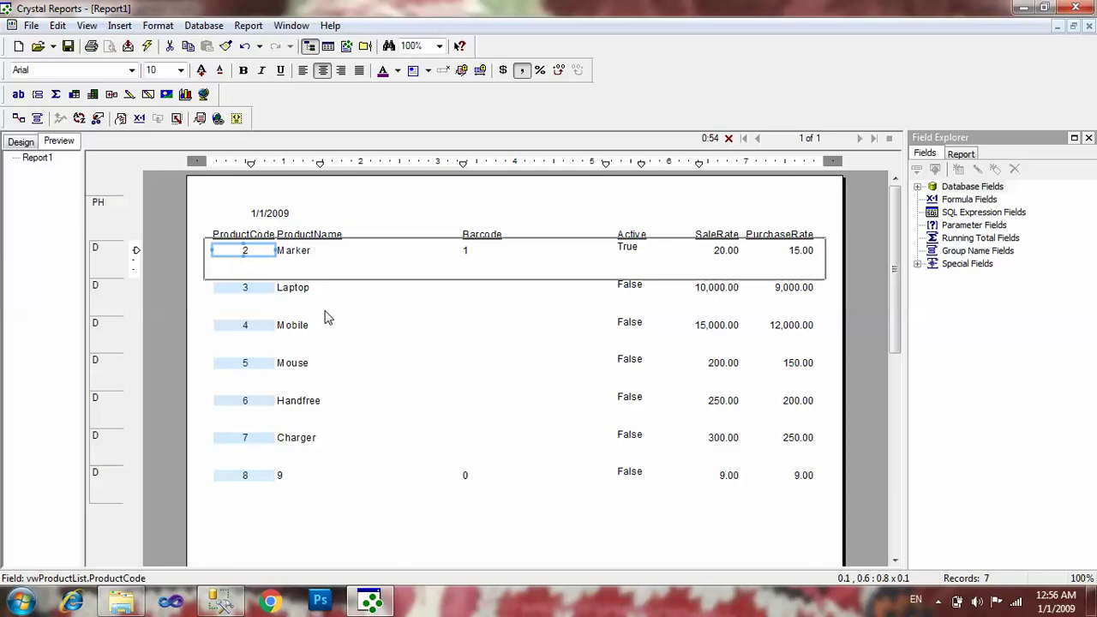
left_click(248, 290)
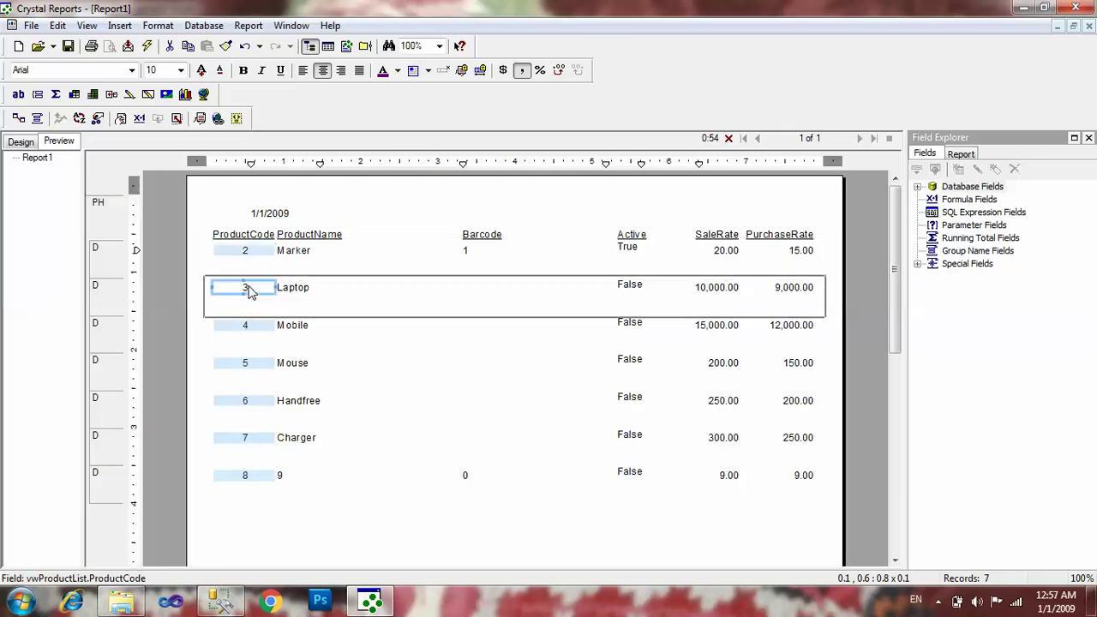
left_click(258, 326)
left_click(243, 367)
left_click(247, 403)
left_click(245, 438)
left_click(241, 482)
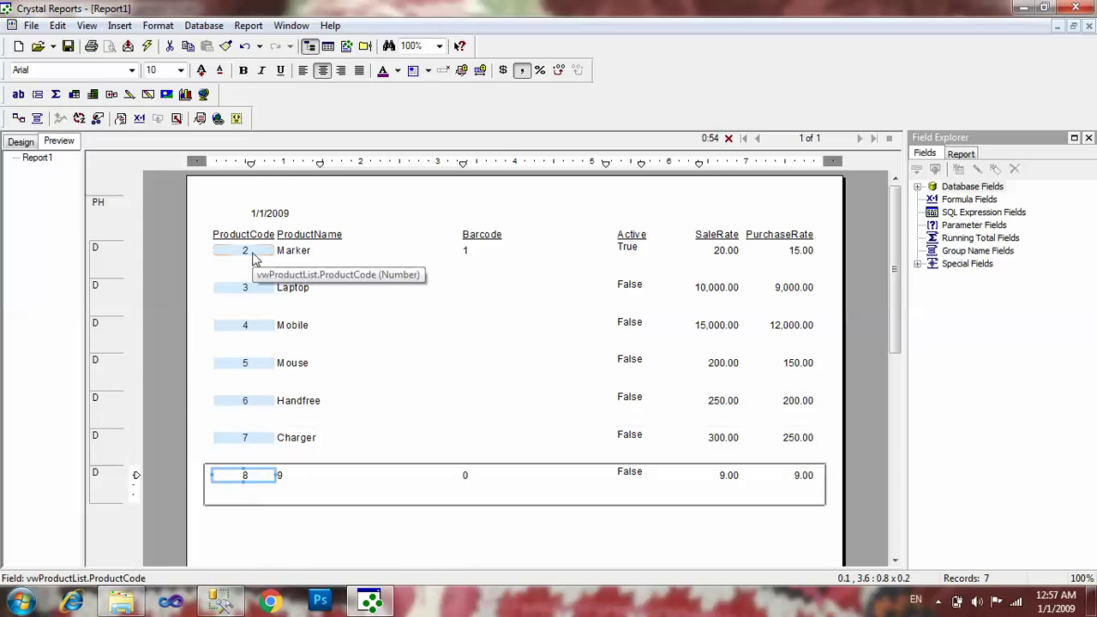
- Recheck the centred ProductCode value in each product row
left_click(253, 259)
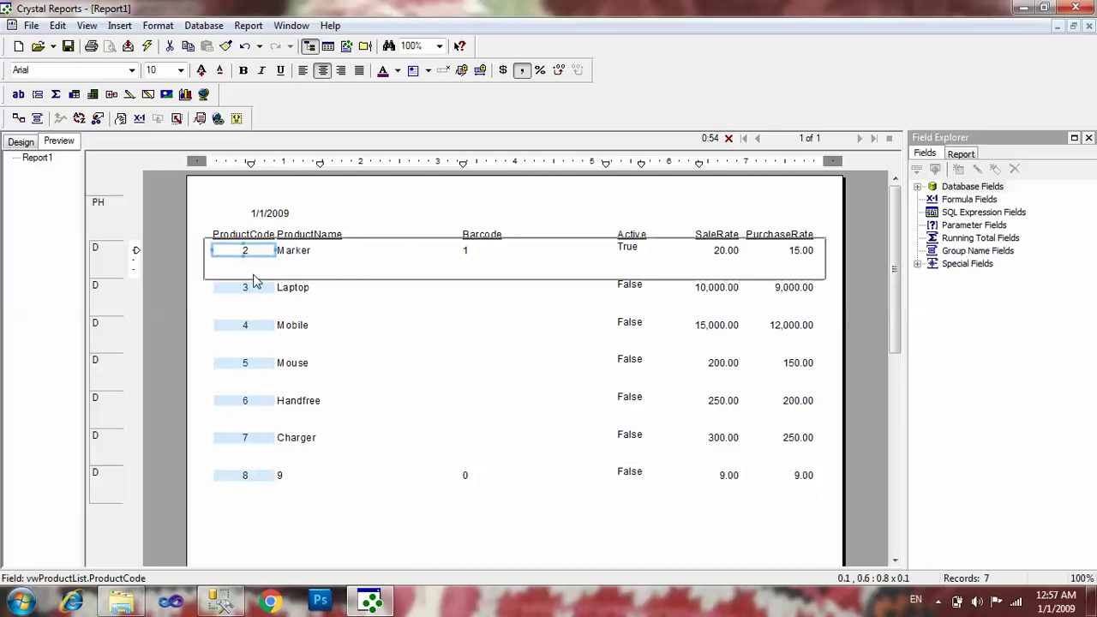
left_click(247, 286)
left_click(245, 326)
left_click(241, 364)
left_click(244, 410)
left_click(247, 440)
left_click(246, 476)
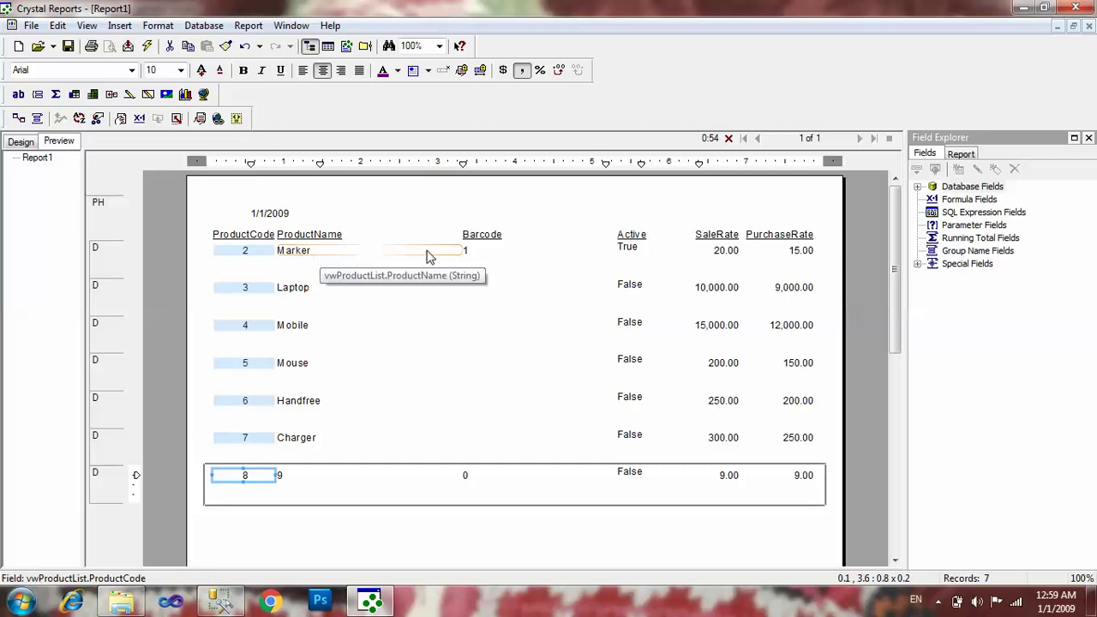
- Select the ProductName, Barcode, Active and SaleRate detail fields, then clear the selection
left_click(454, 256)
left_click(493, 254)
left_click(639, 249)
left_click(688, 244)
left_click(728, 253)
left_click(831, 249)
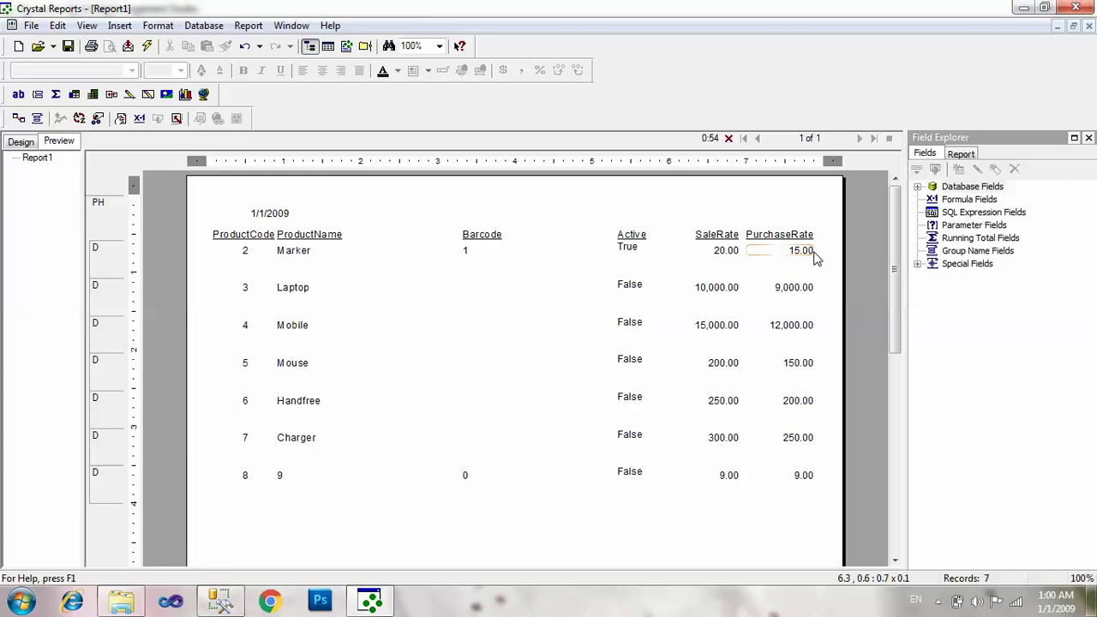
- Select the column headings in turn and nudge the SaleRate heading slightly lower
left_click(273, 237)
left_click(291, 238)
left_click(478, 236)
left_click(630, 237)
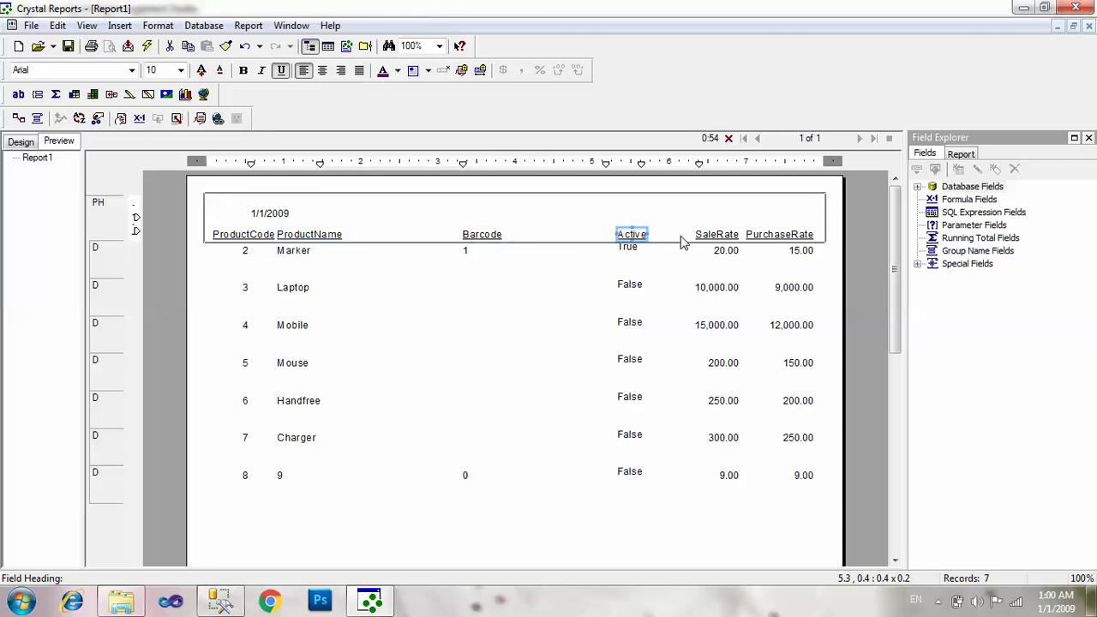
left_click_drag(704, 234, 706, 238)
- Switch to Design and back to Preview, checking the page down to the page number
left_click(21, 142)
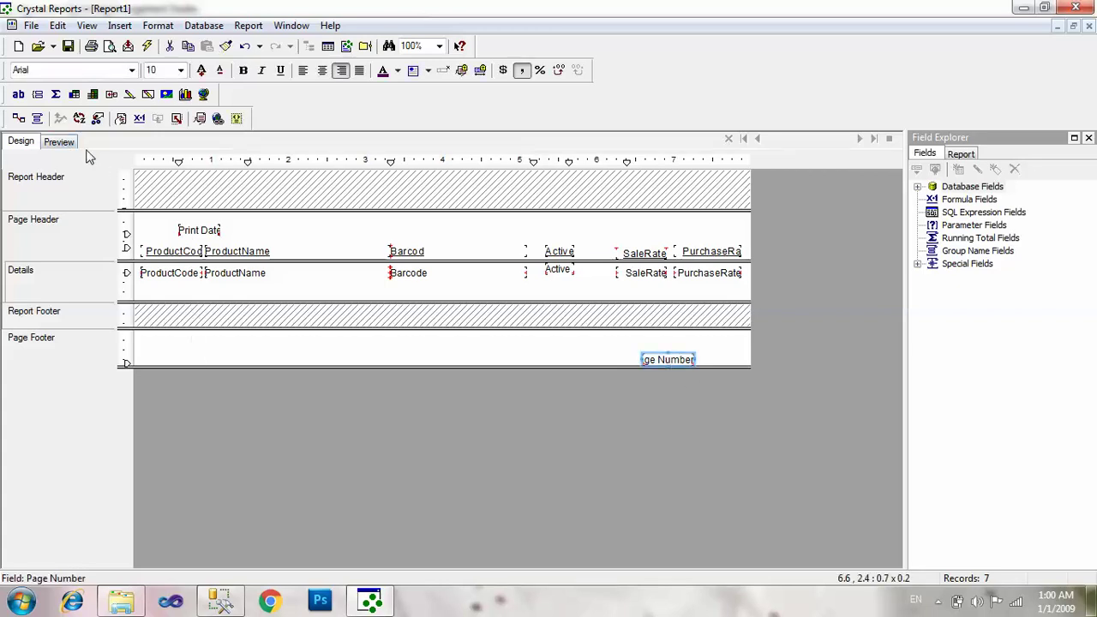
left_click(59, 142)
scroll(411, 548, "down", 5)
scroll(423, 569, "down", 4)
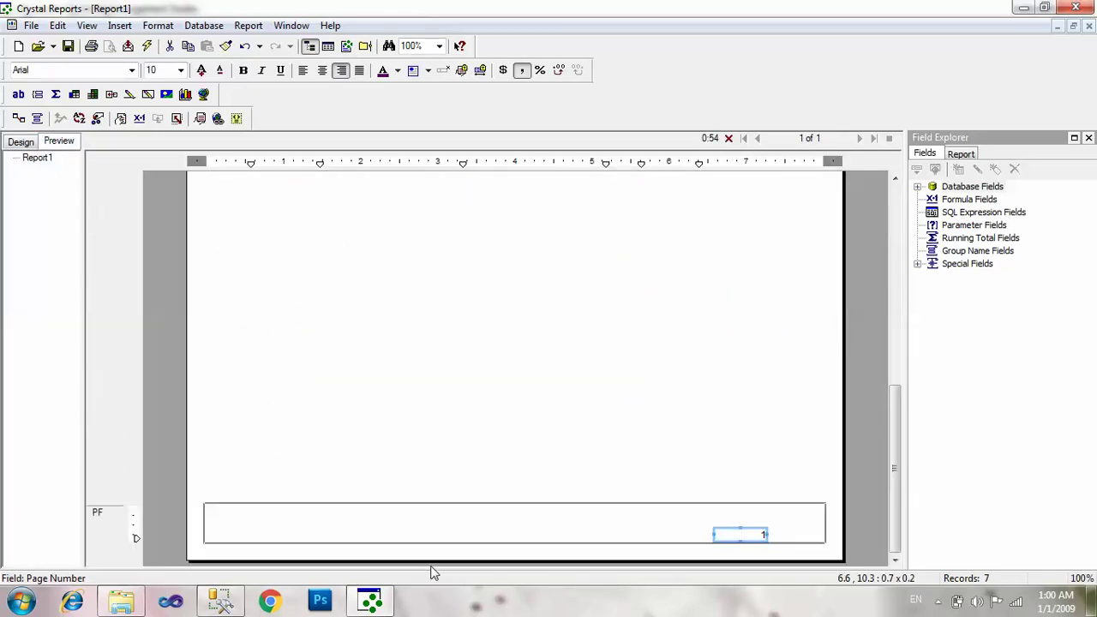
left_click(804, 540)
scroll(784, 544, "up", 3)
scroll(784, 543, "up", 3)
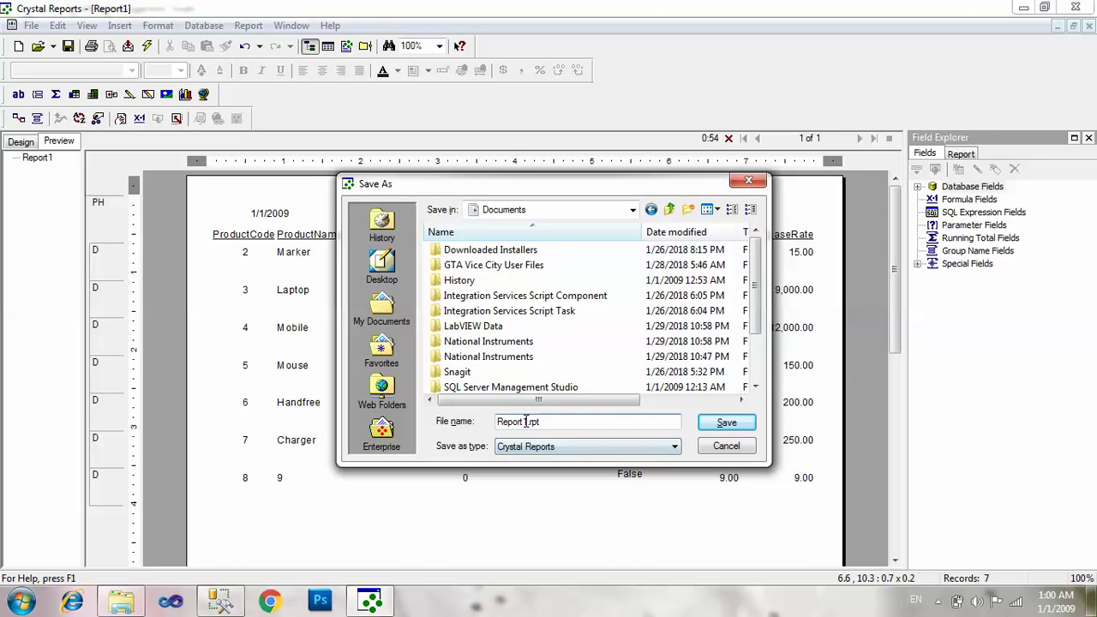
- Replace the Report1 file name with RptProductList and save it to the Desktop
left_click_drag(528, 421, 472, 427)
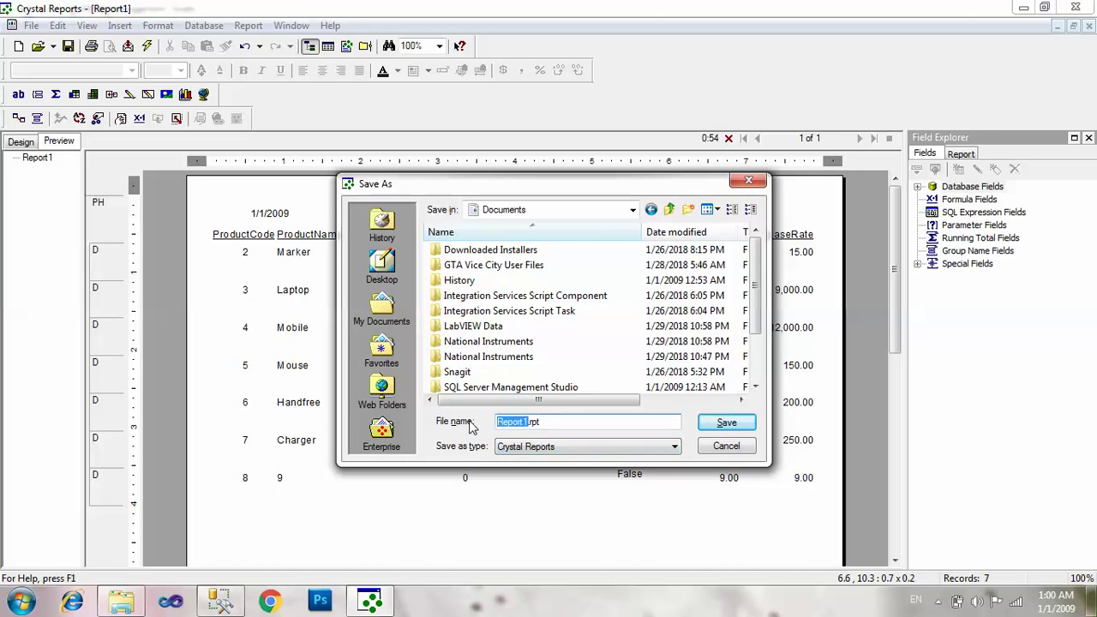
type("Rpt")
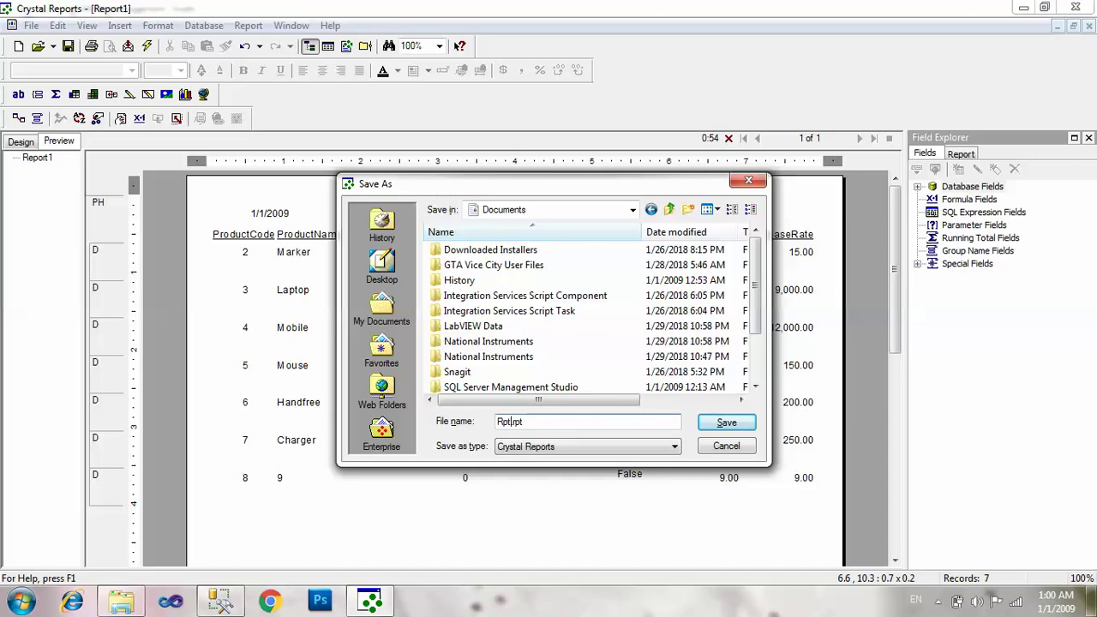
type("ProductList")
left_click(392, 258)
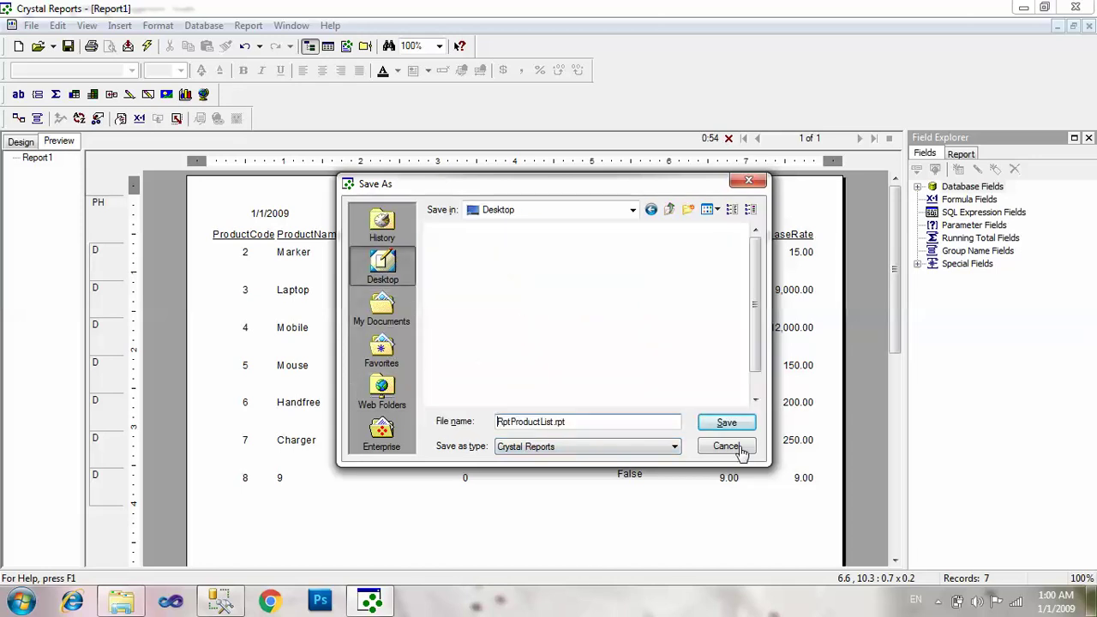
left_click(727, 424)
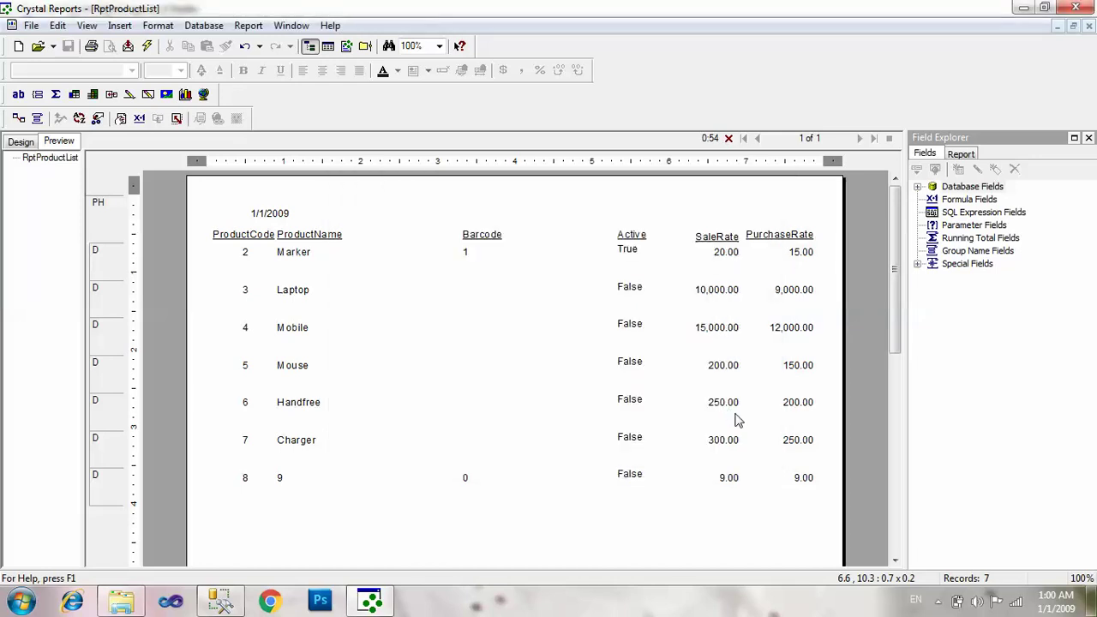
- Close Crystal Reports, minimize SSMS, and reopen RptProductList from the desktop
left_click(1079, 8)
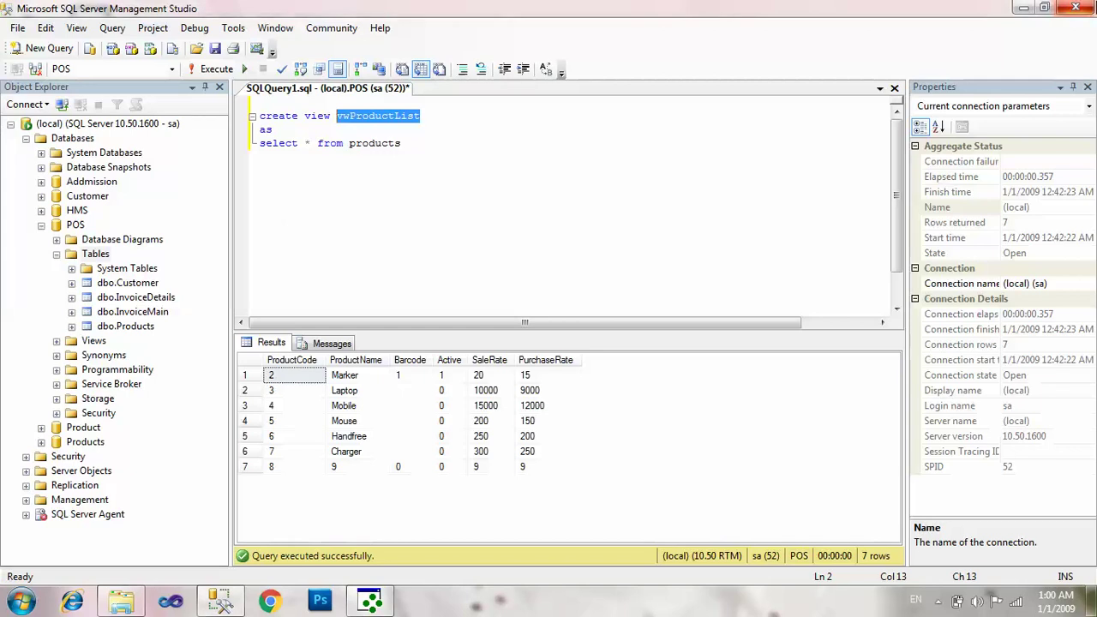
left_click(1031, 10)
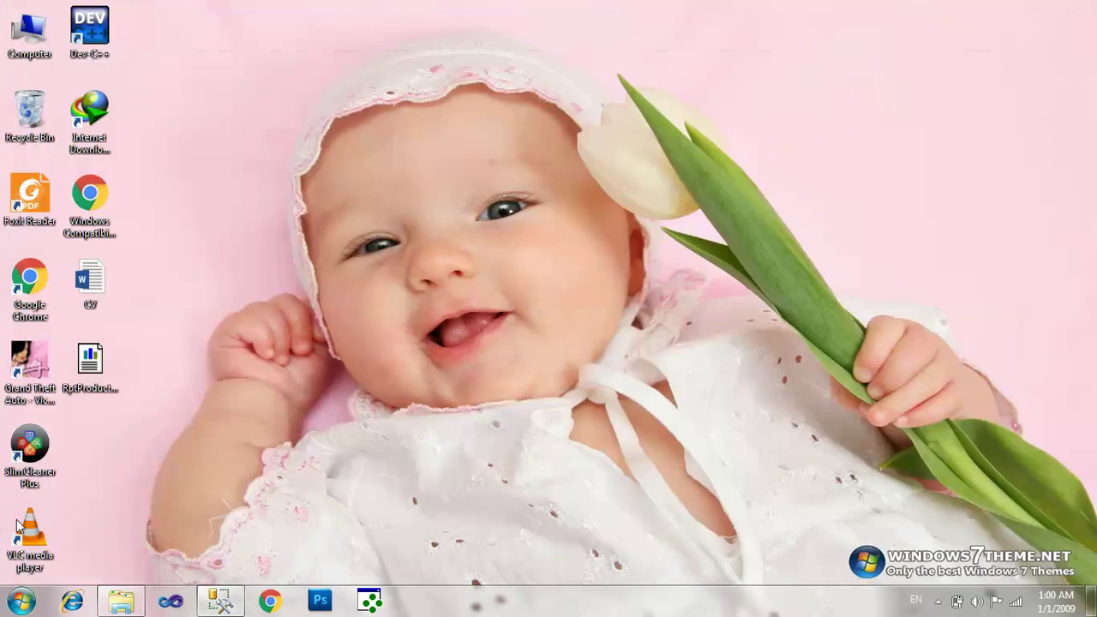
left_click(90, 362)
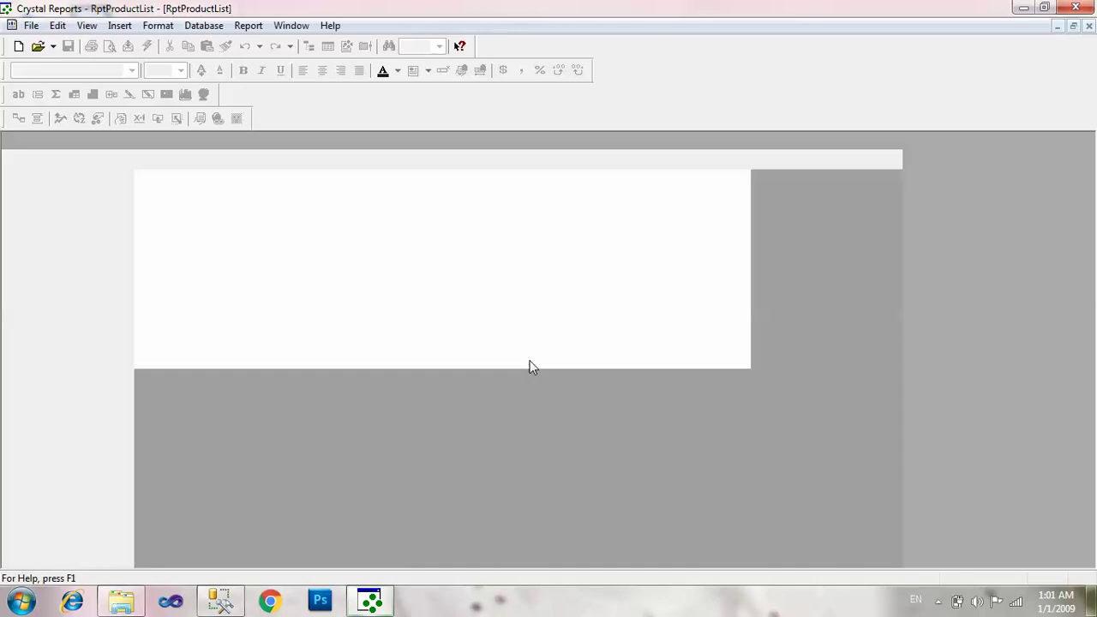
scroll(294, 340, "down", 8)
scroll(292, 341, "up", 3)
scroll(288, 341, "up", 5)
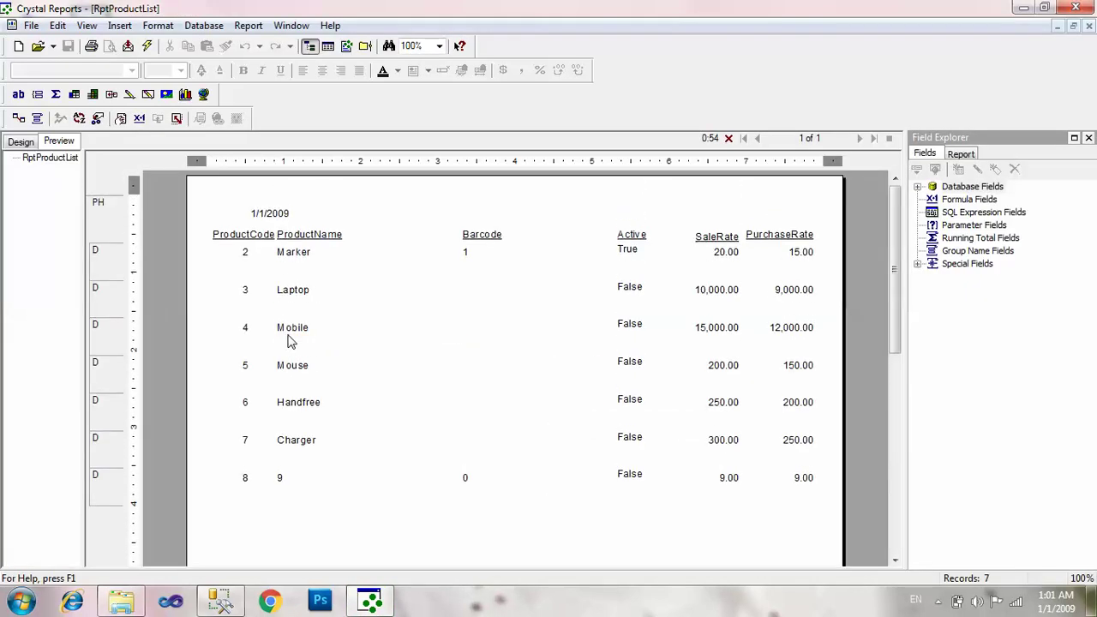
- In Design, drag the Details band's bottom border up, then preview the compact rows
left_click(19, 142)
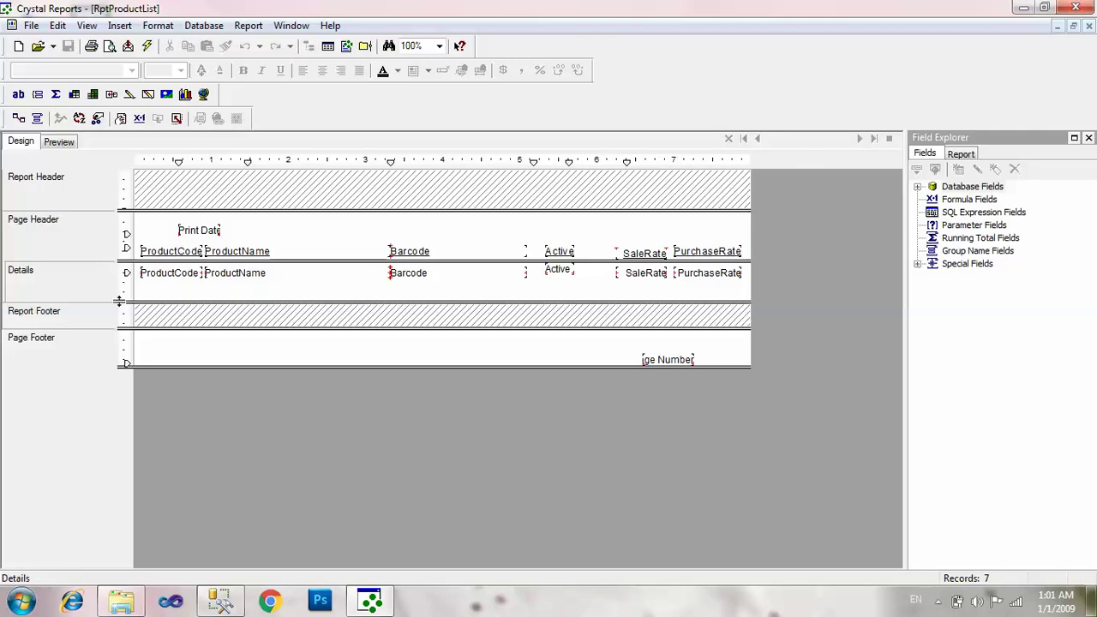
left_click_drag(119, 300, 120, 286)
left_click(59, 142)
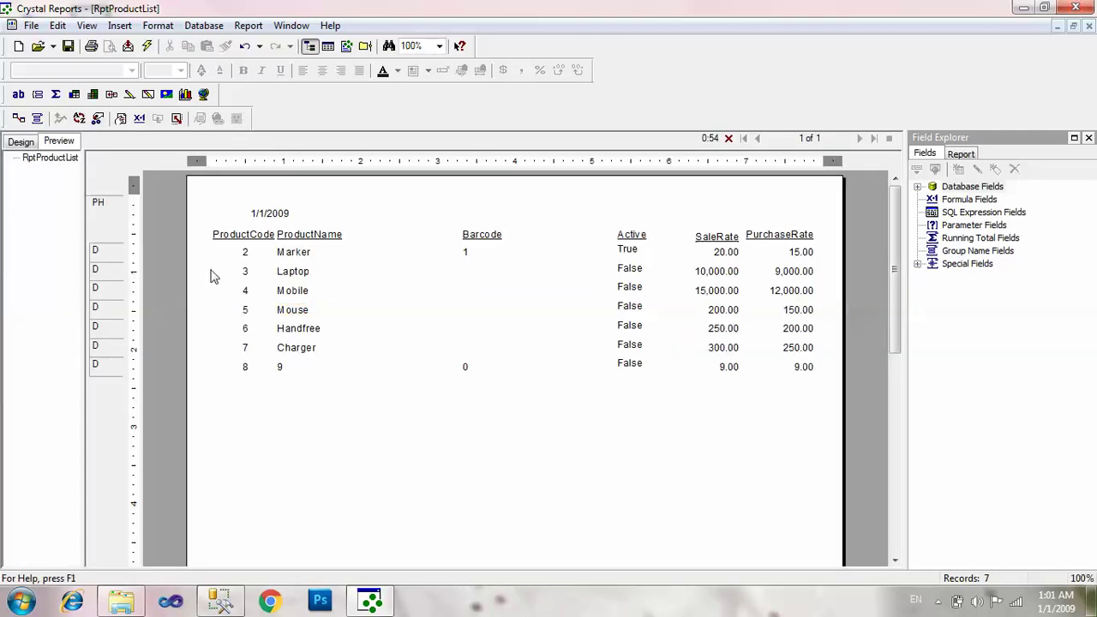
left_click(225, 237)
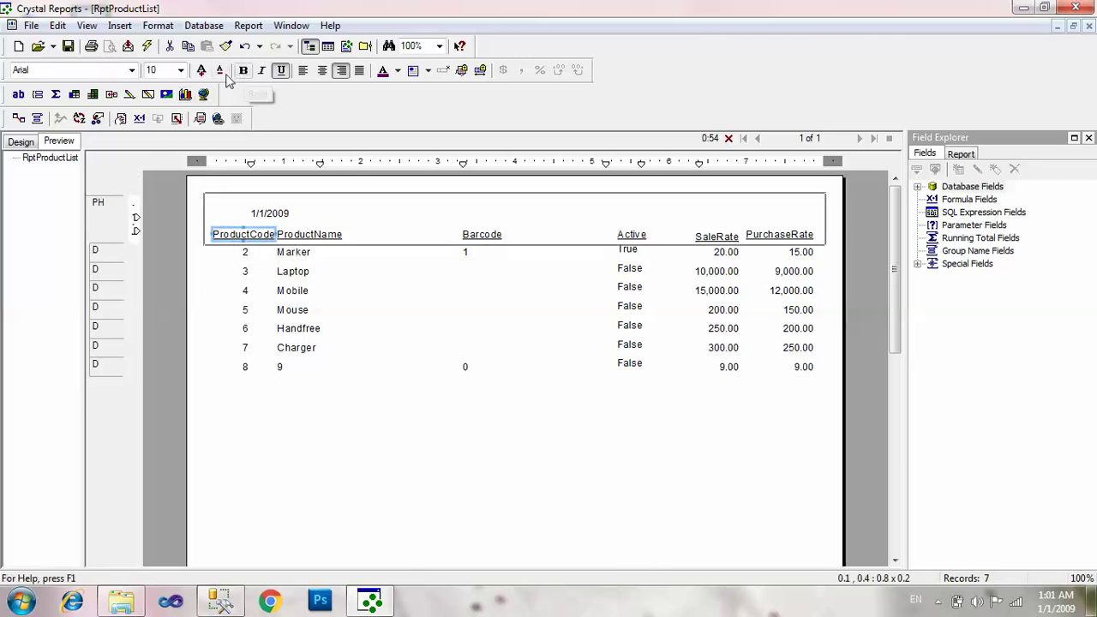
- Turn off underlining on the ProductName through PurchaseRate headings, then clear the selection
left_click(310, 234)
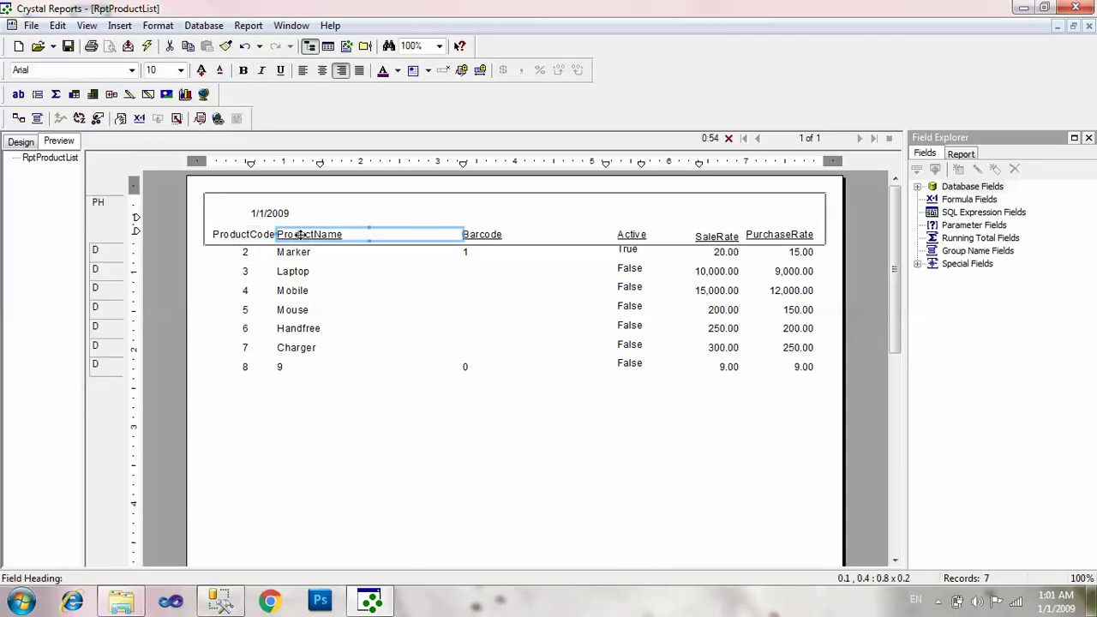
left_click(485, 239)
left_click(281, 71)
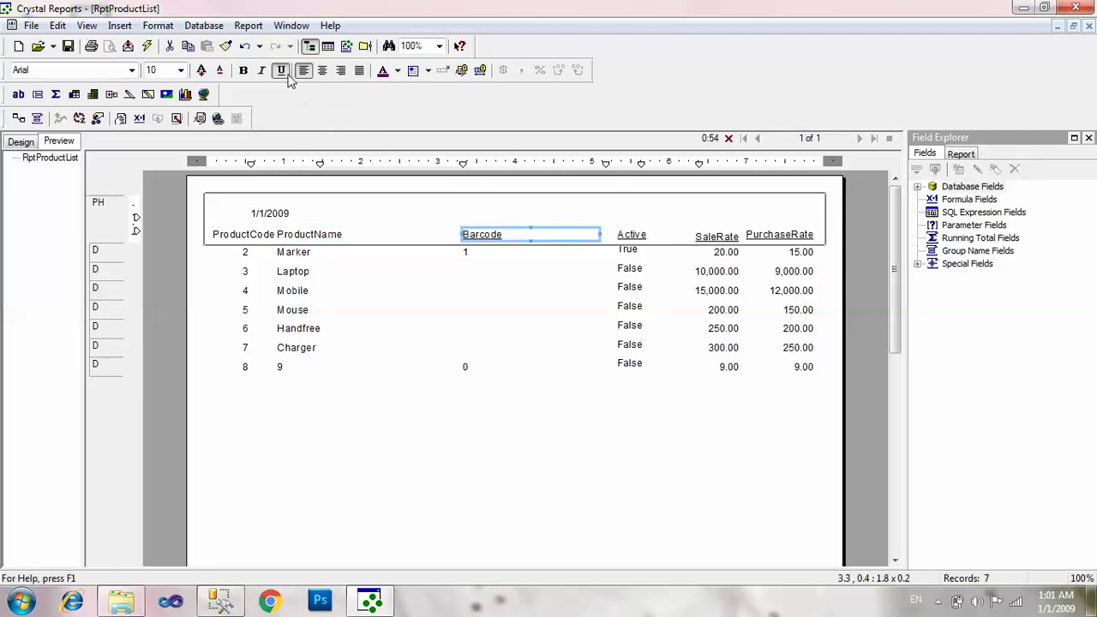
left_click(624, 236)
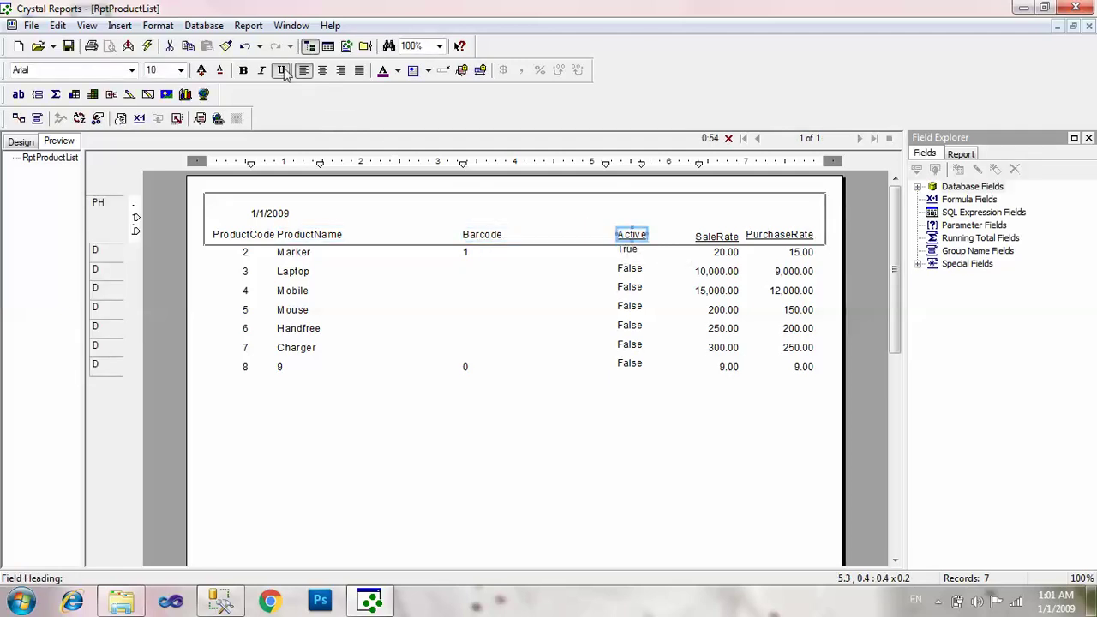
left_click(710, 240)
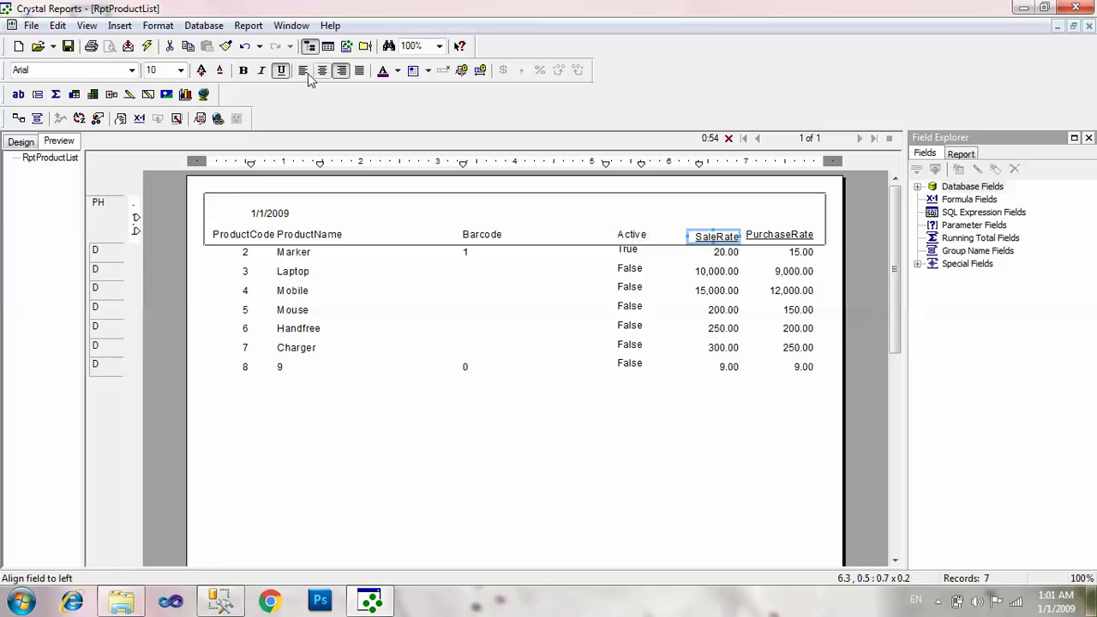
left_click(281, 71)
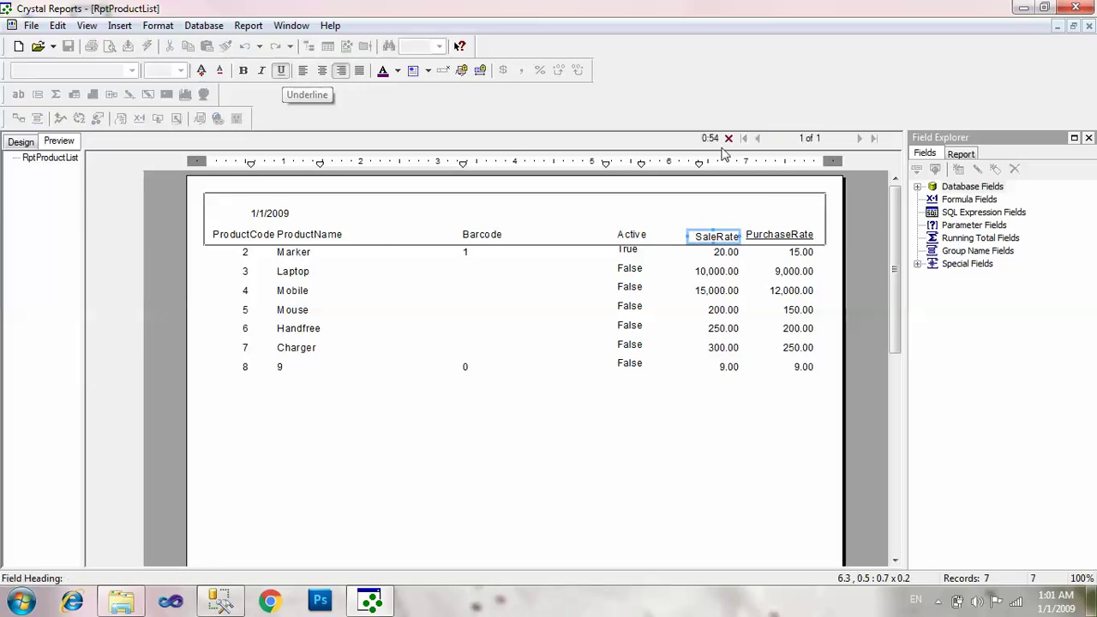
left_click(802, 243)
left_click(463, 443)
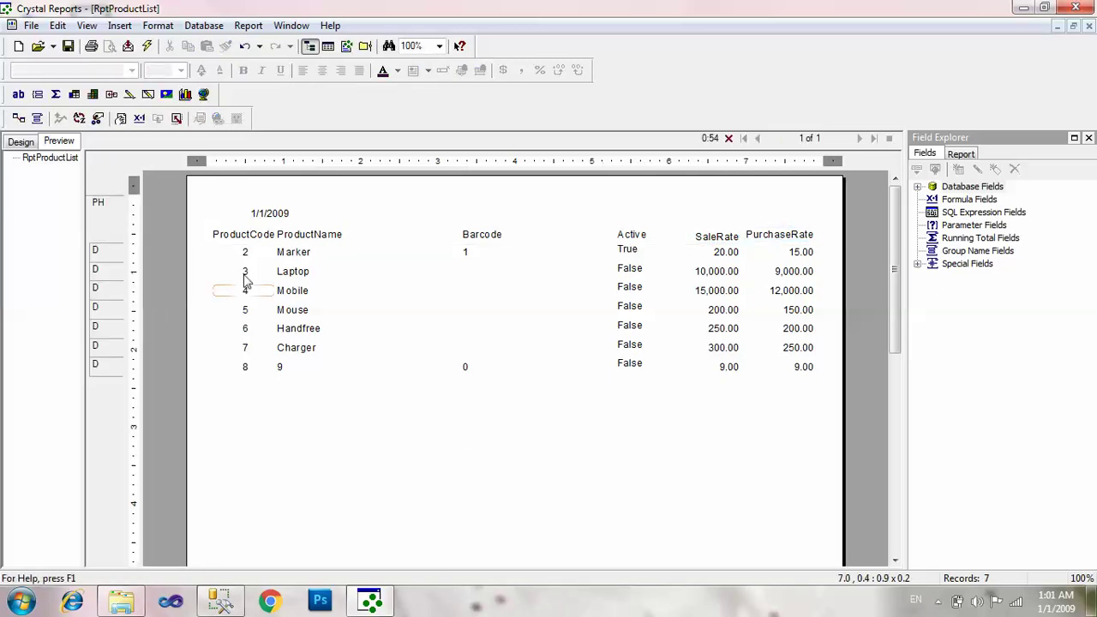
- Widen the ProductCode heading to the left and retitle it 'Product Code'
left_click(219, 234)
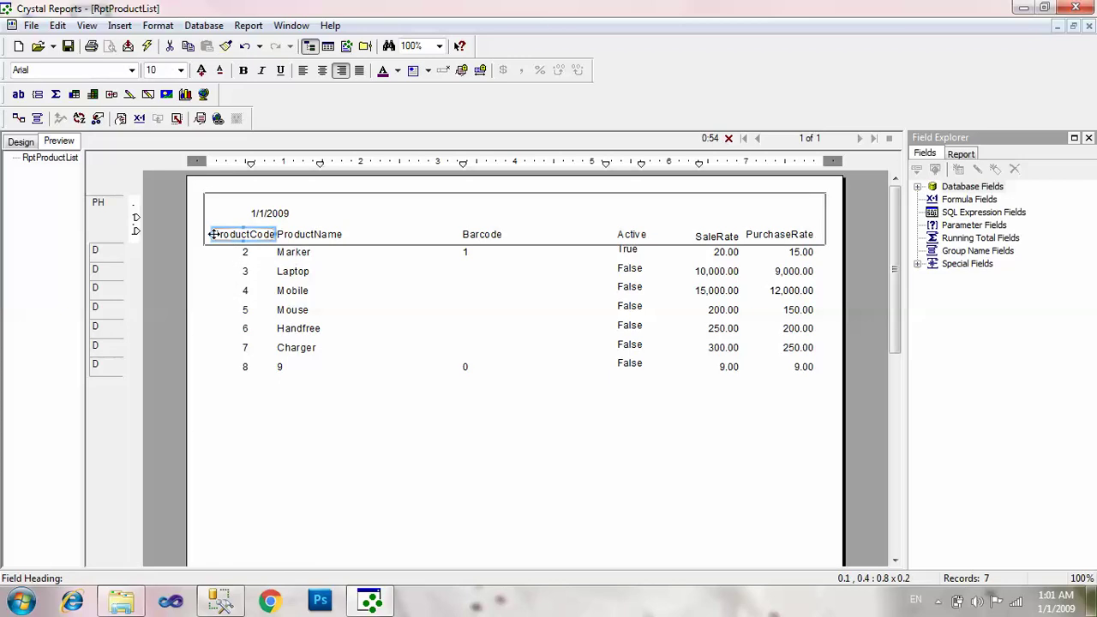
left_click_drag(213, 234, 206, 234)
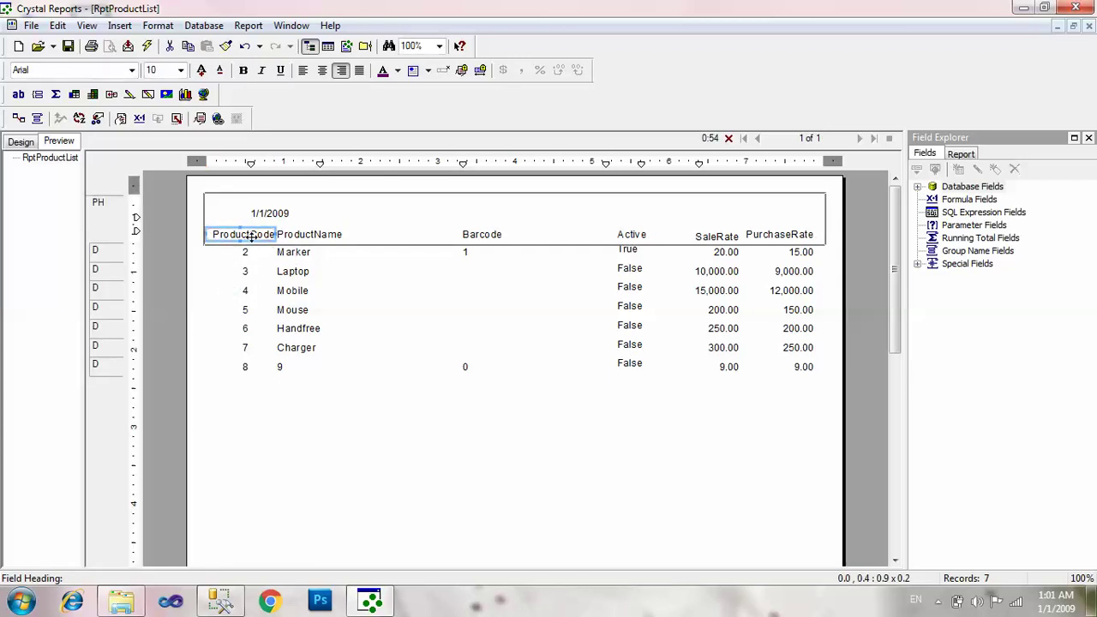
double_click(253, 234)
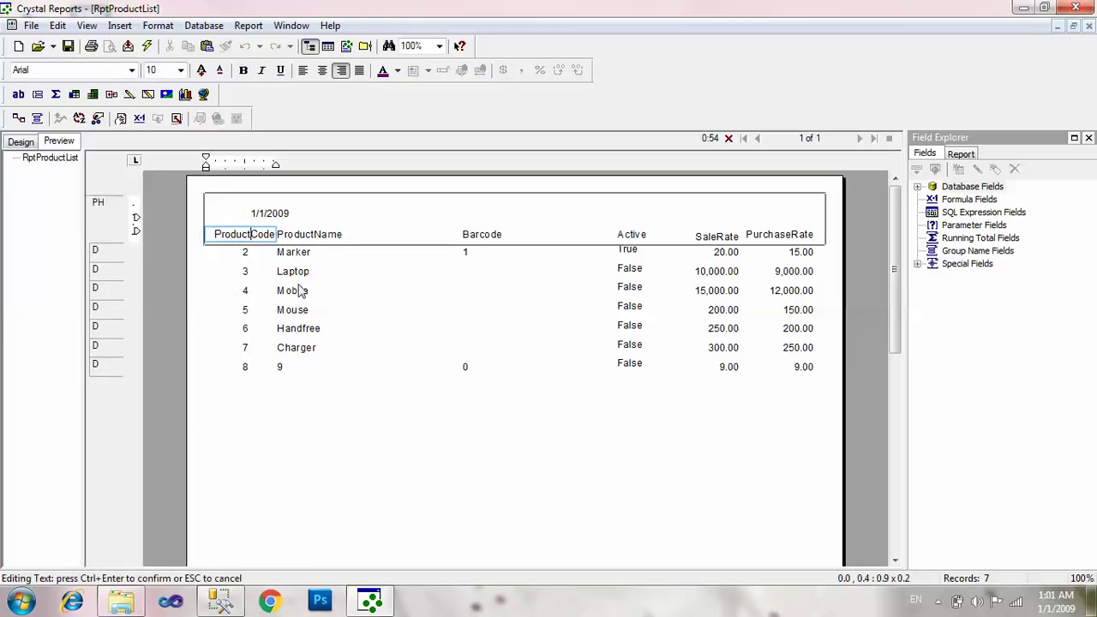
left_click(219, 295)
- Retitle the ProductName and SaleRate headings as 'Product Name' and 'Sale Rate'
left_click(313, 238)
left_click(316, 234)
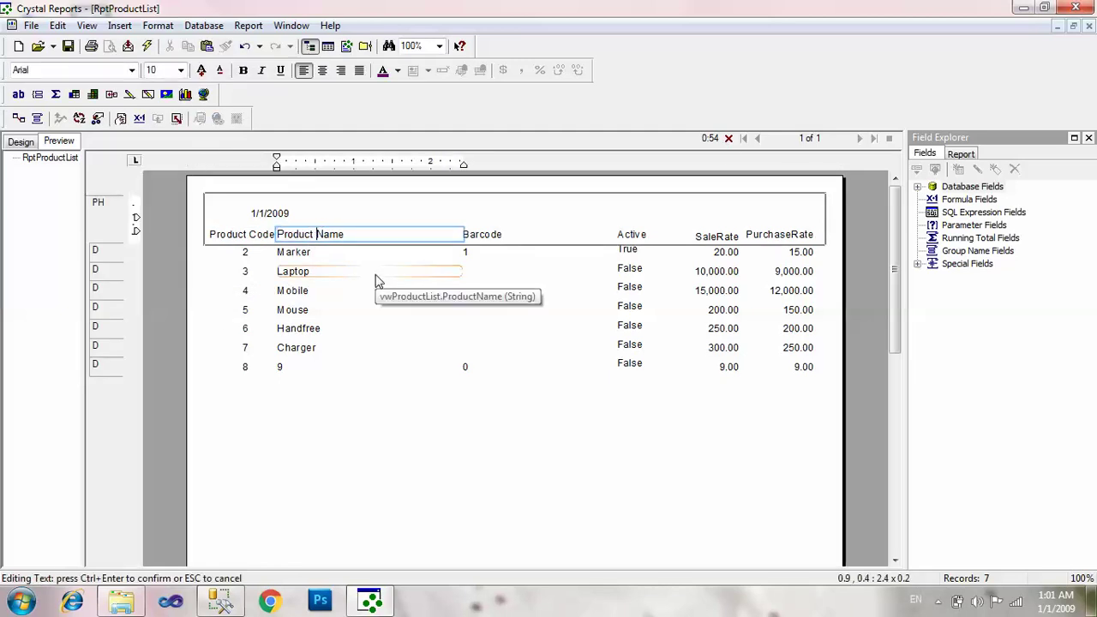
left_click(718, 235)
left_click(718, 236)
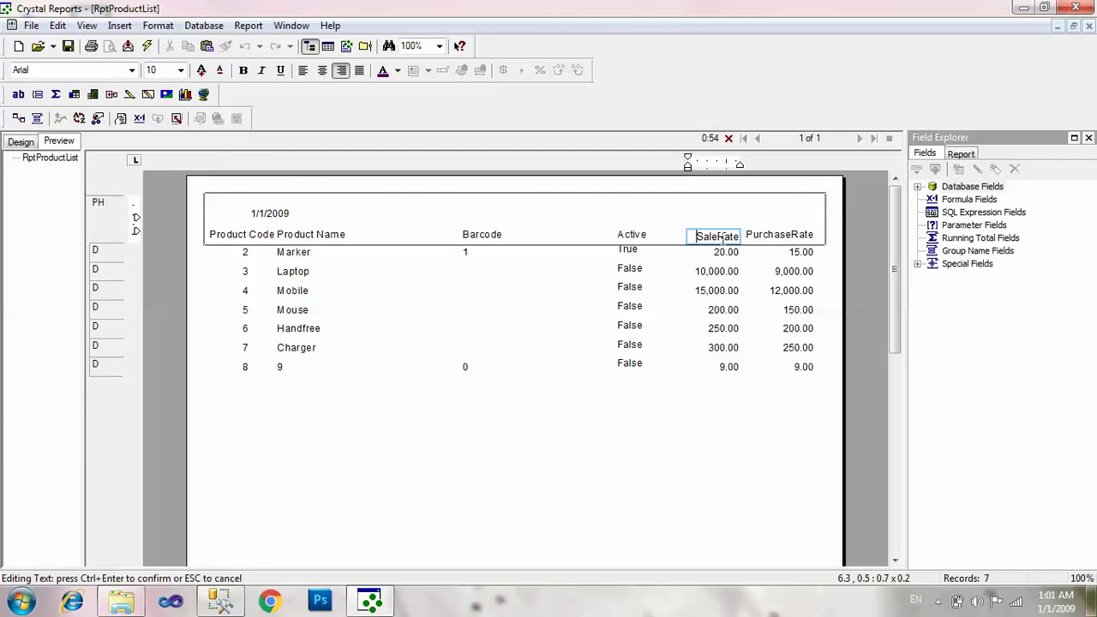
left_click(752, 284)
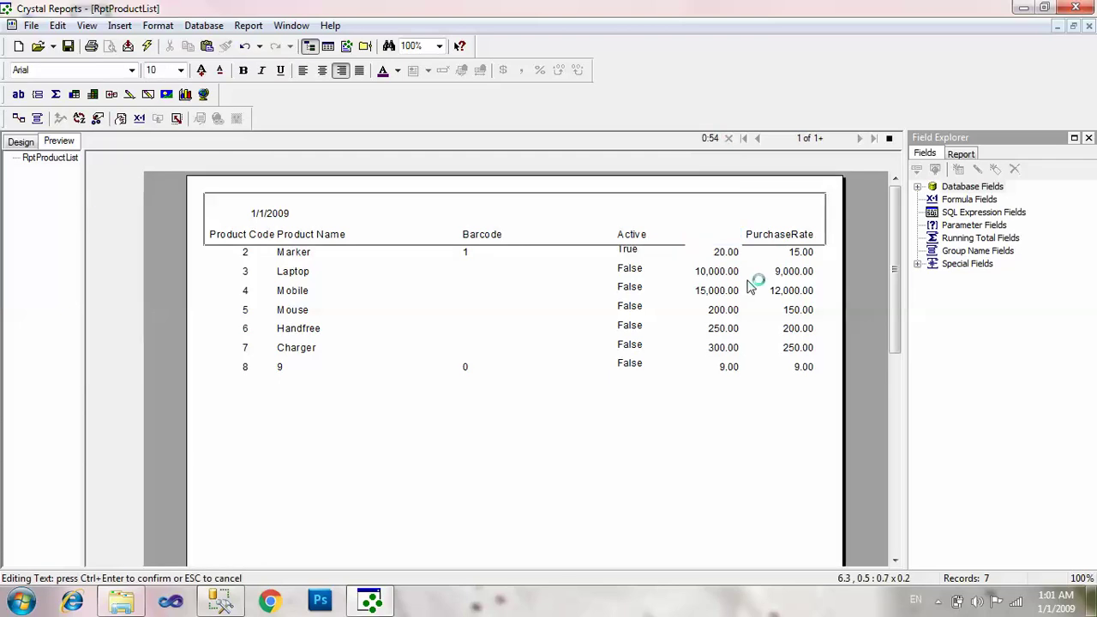
- Retitle the PurchaseRate heading as 'Purchase Rate' and clear the selection
left_click(799, 235)
left_click(794, 241)
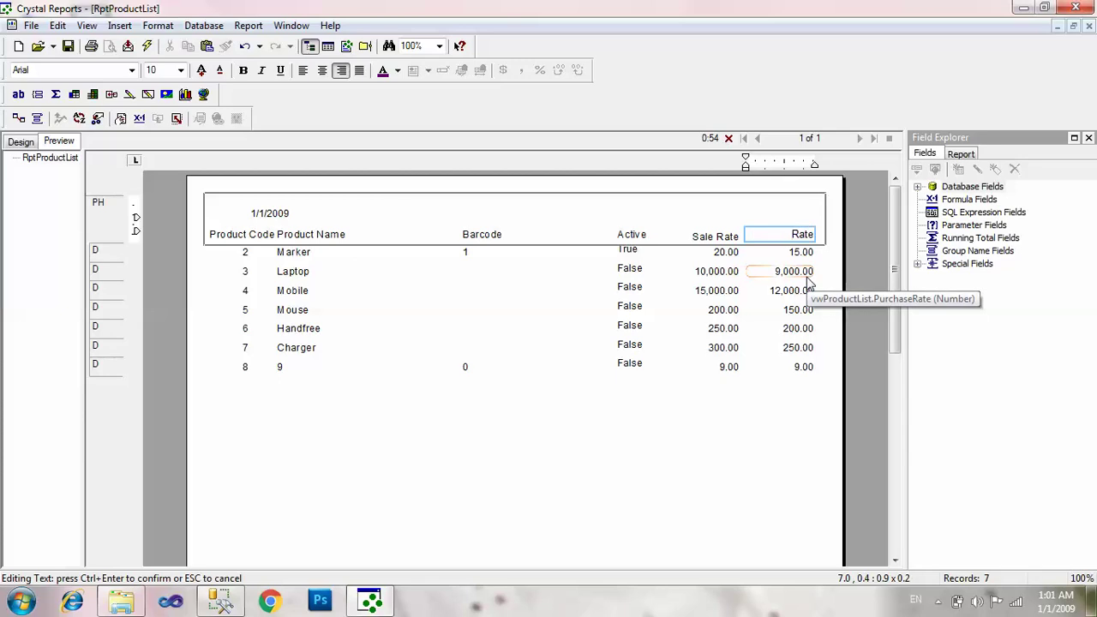
left_click(746, 208)
left_click(771, 367)
left_click(654, 523)
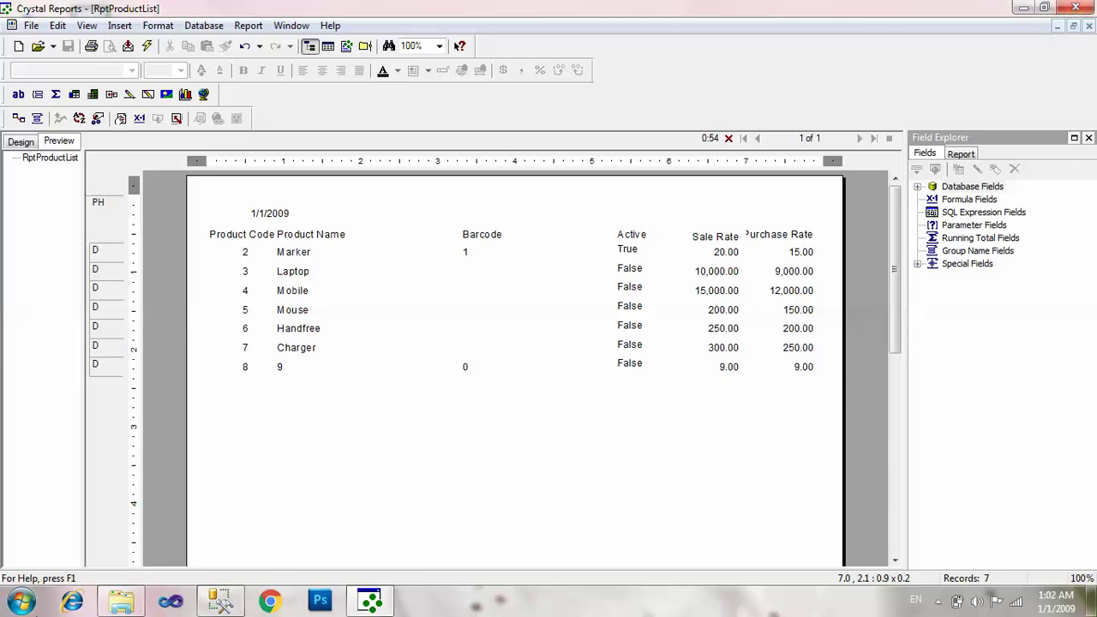
- In SSMS, collapse POS Tables and expand Customer > Tables > dbo.Products > Columns
left_click(224, 603)
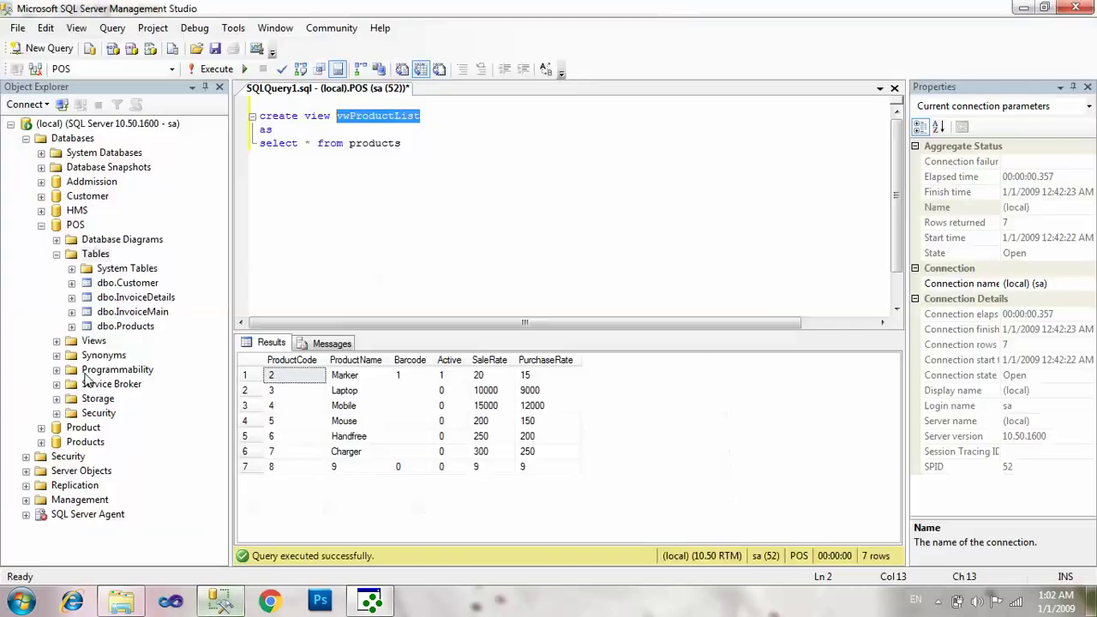
left_click(56, 255)
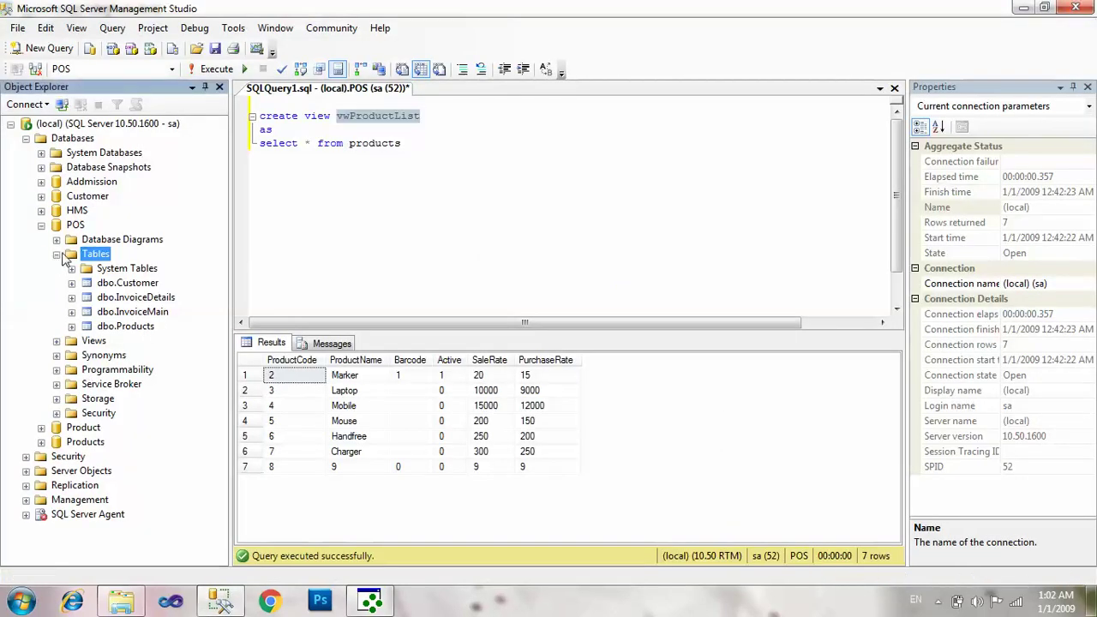
double_click(95, 198)
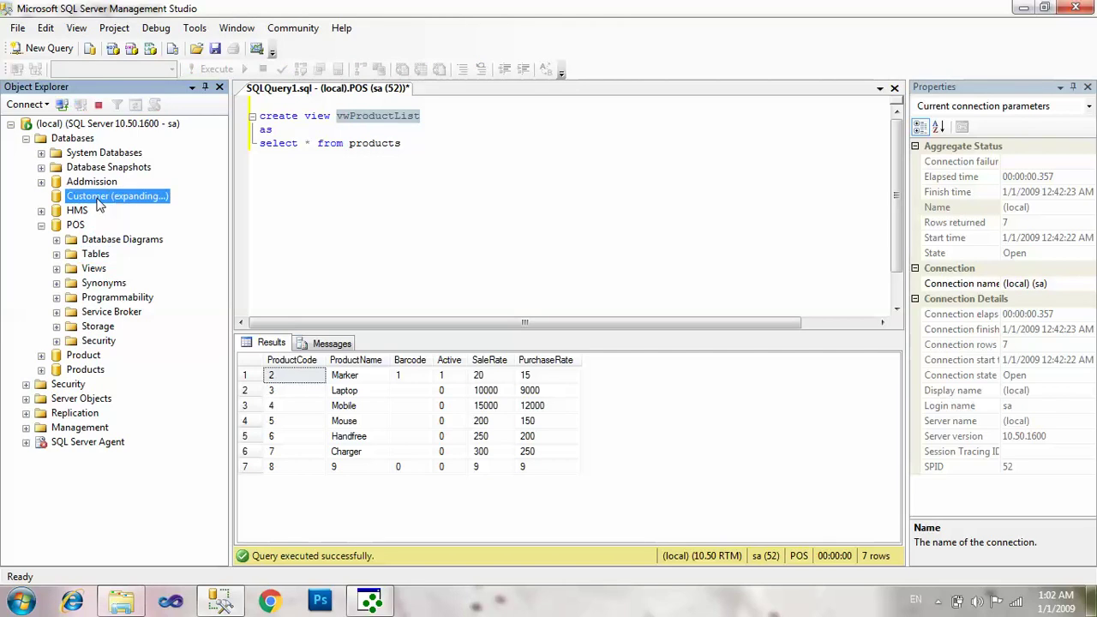
double_click(96, 225)
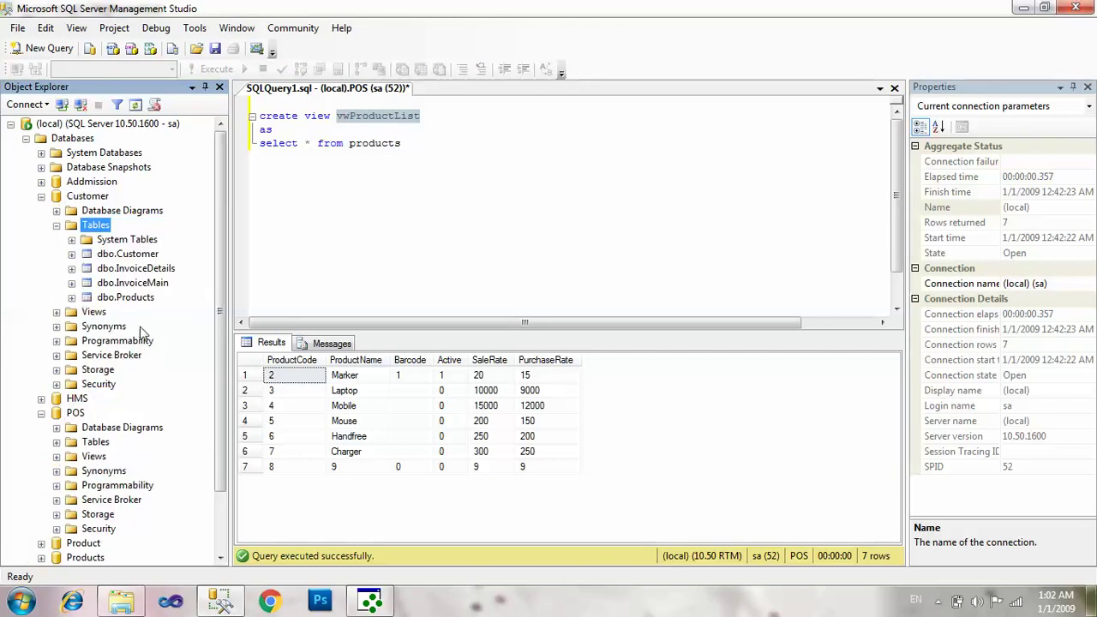
double_click(125, 297)
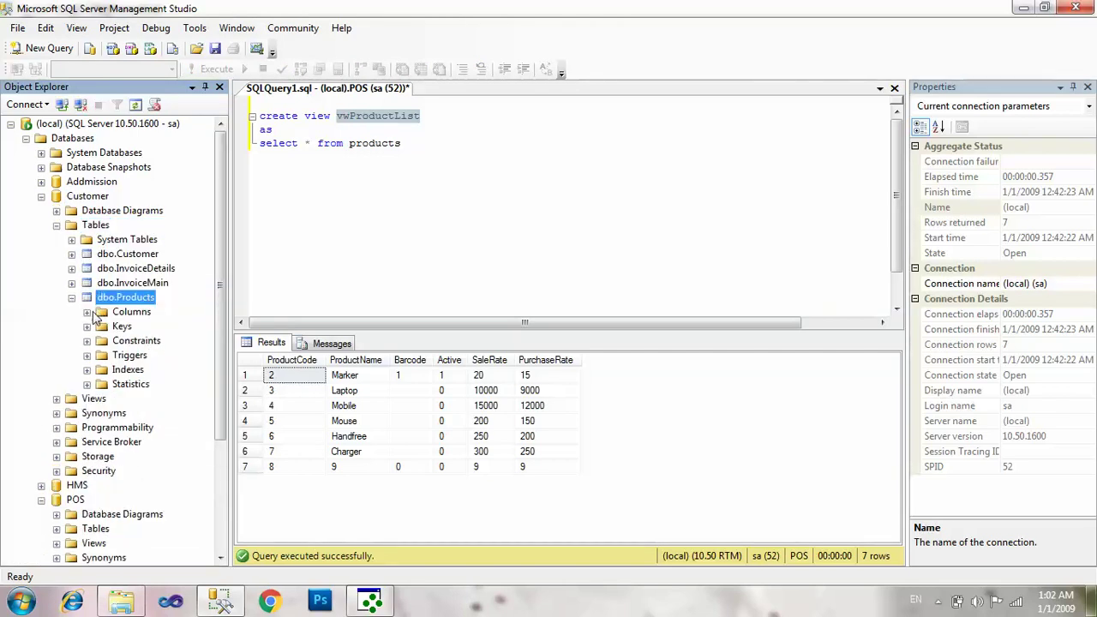
left_click(88, 313)
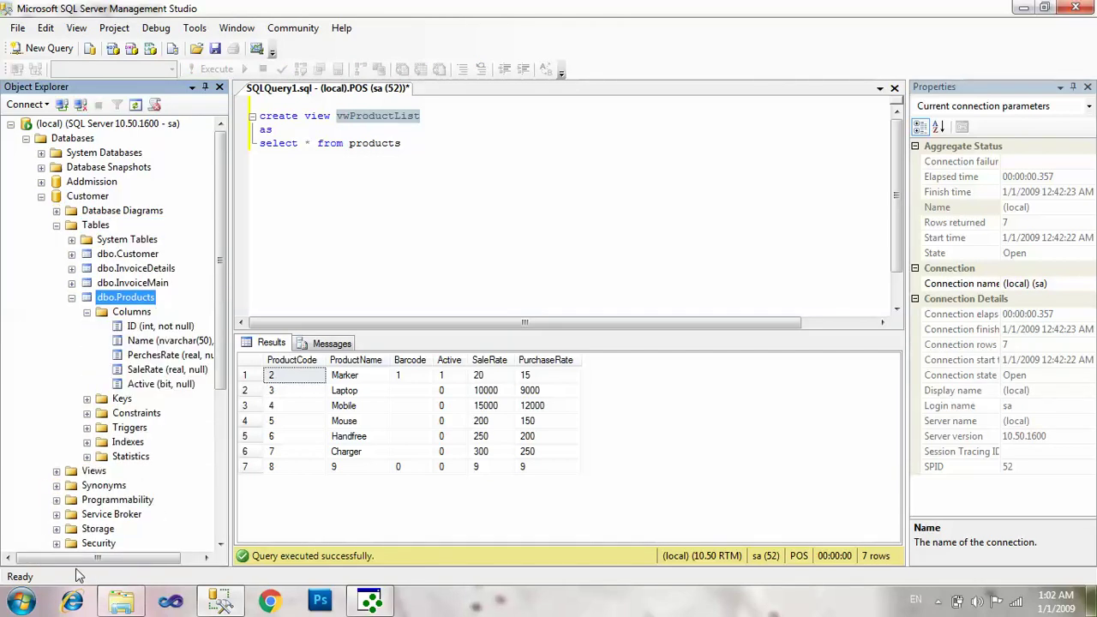
- Step through the Products columns, select Active, and show the hidden tray icons
left_click_drag(75, 561, 95, 561)
key("Down")
key("Down")
key("Down")
key("Down")
left_click(135, 386)
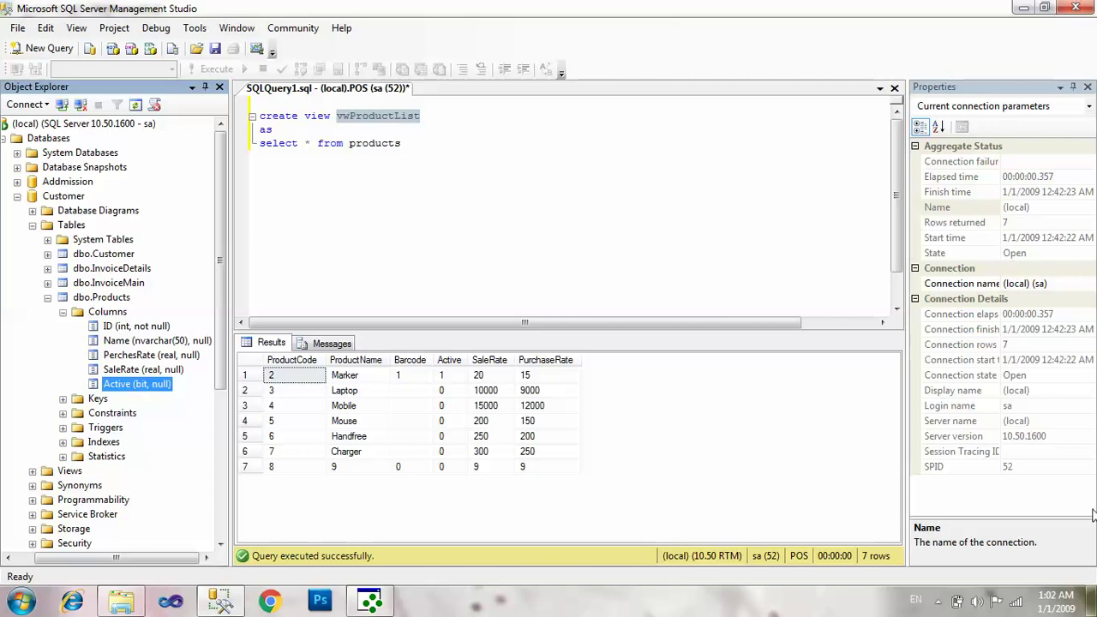
left_click(938, 602)
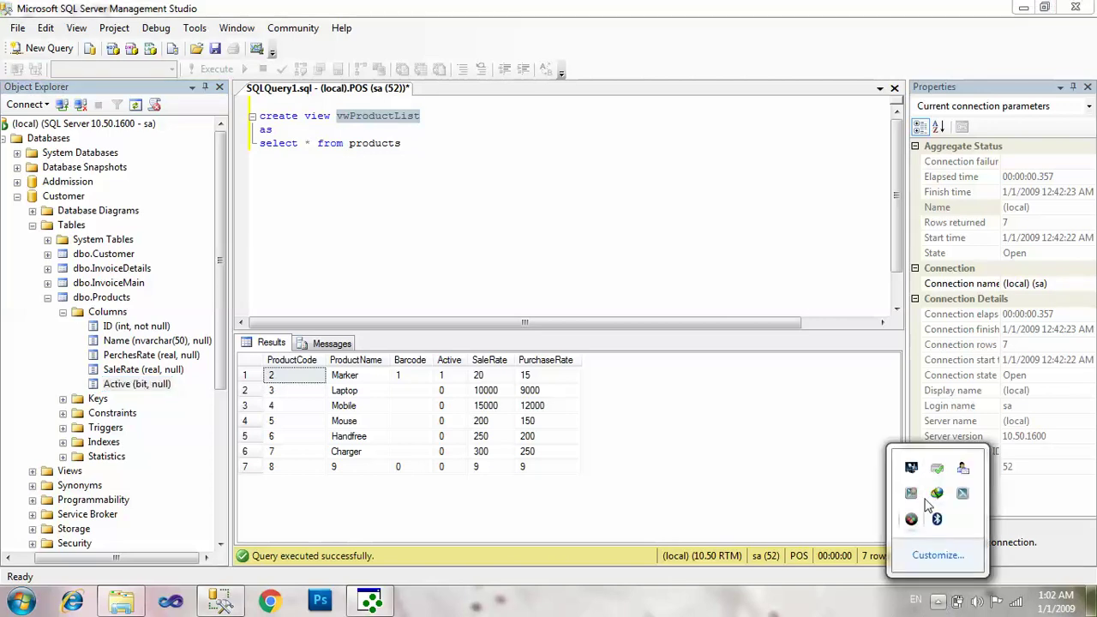